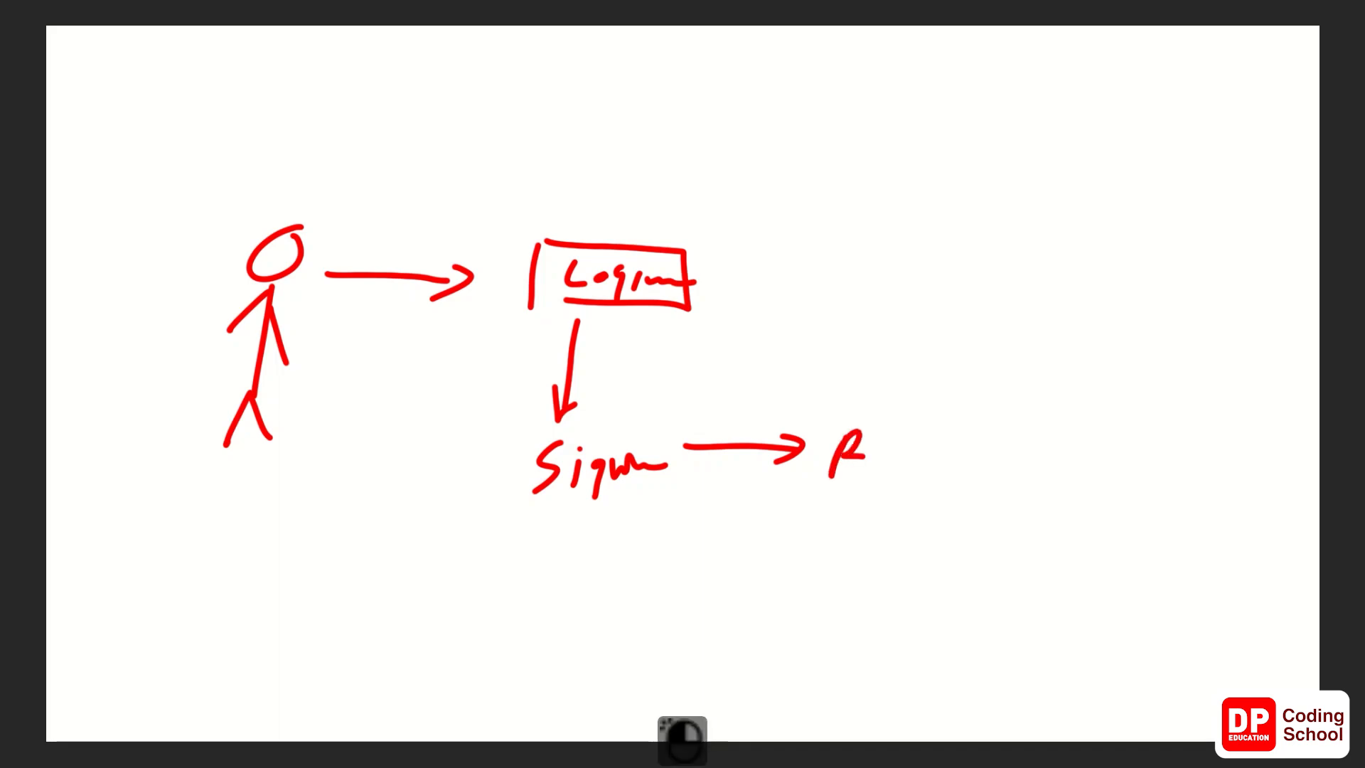
- Finish the handwritten Reg note with a brace and dashes, and draw an arrow from the Login box to a newly labelled box
mouse_move(953, 421)
mouse_down()
mouse_move(940, 498)
mouse_move(976, 464)
mouse_up()
drag(985, 464, 1035, 466)
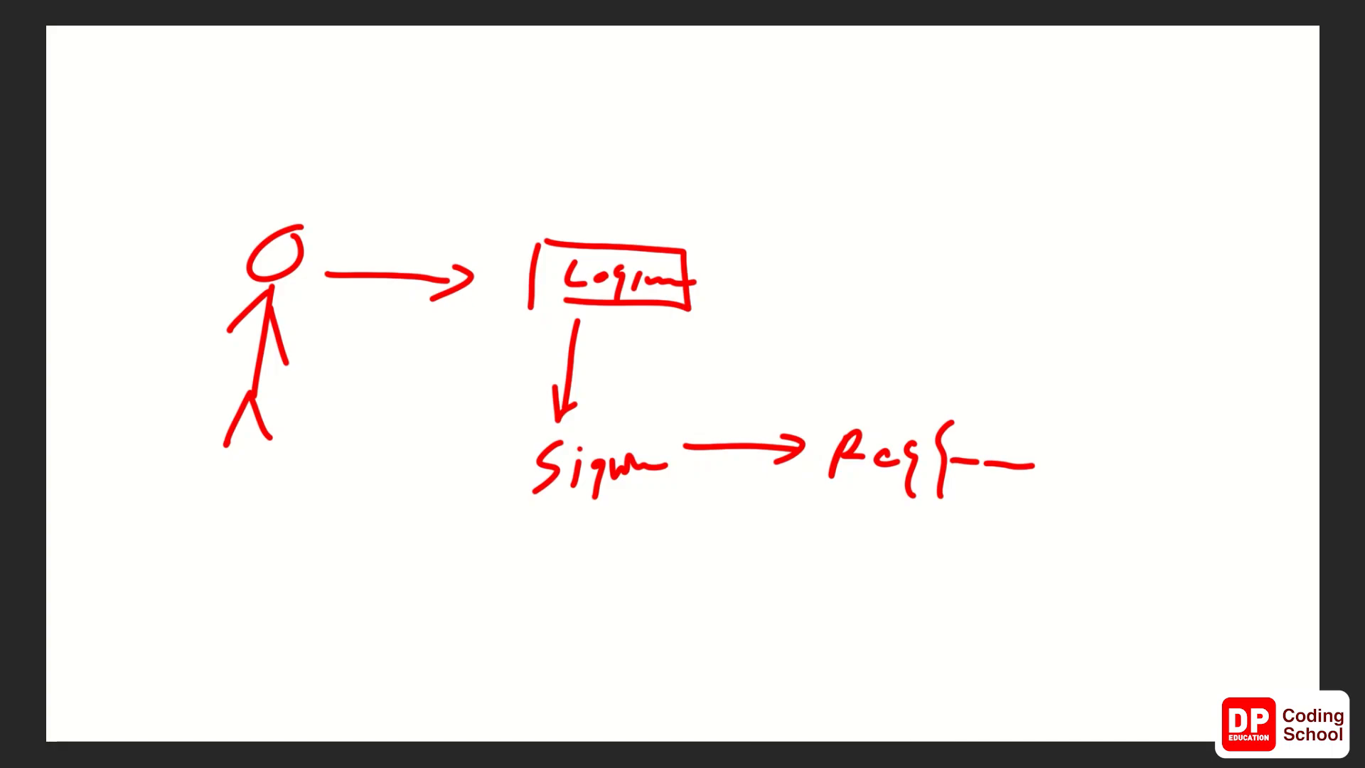
mouse_move(695, 264)
mouse_down()
mouse_move(819, 241)
mouse_move(801, 255)
mouse_up()
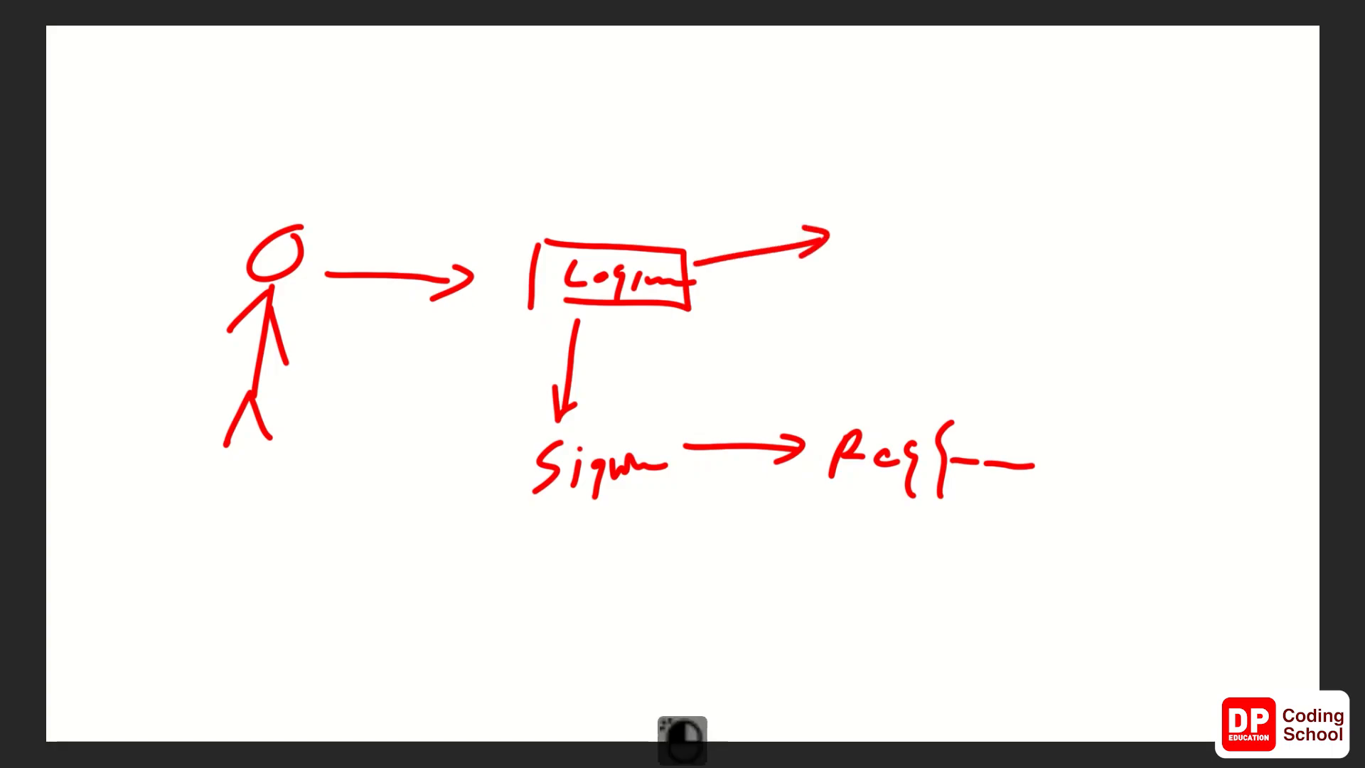
drag(875, 198, 877, 247)
mouse_move(876, 199)
mouse_down()
mouse_move(993, 233)
mouse_move(899, 239)
mouse_up()
mouse_move(920, 169)
mouse_down()
mouse_move(918, 192)
mouse_move(983, 178)
mouse_up()
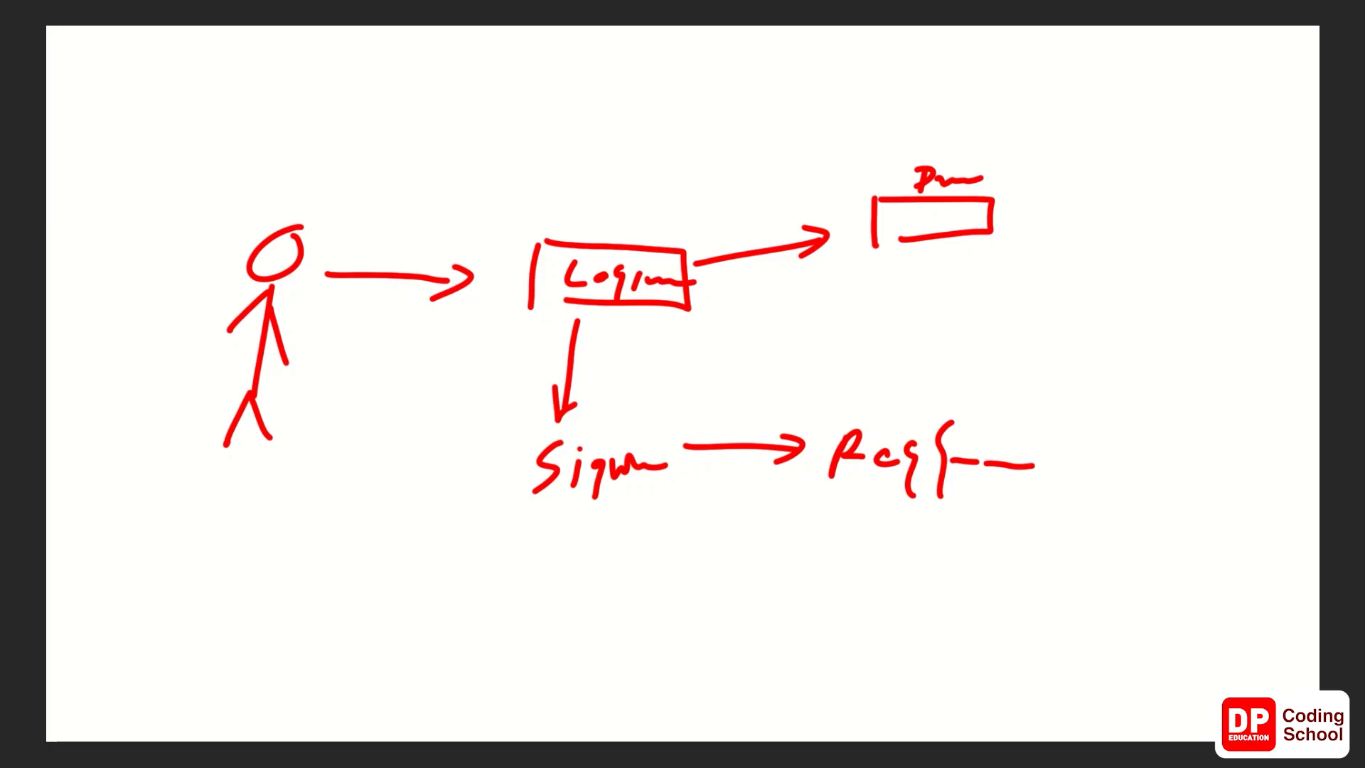
- Add a short dash above the new Login arrow and draw a return arrow from Reg back to the Login box
drag(752, 188, 805, 182)
mouse_move(1032, 452)
mouse_down()
mouse_move(703, 310)
mouse_move(731, 336)
mouse_up()
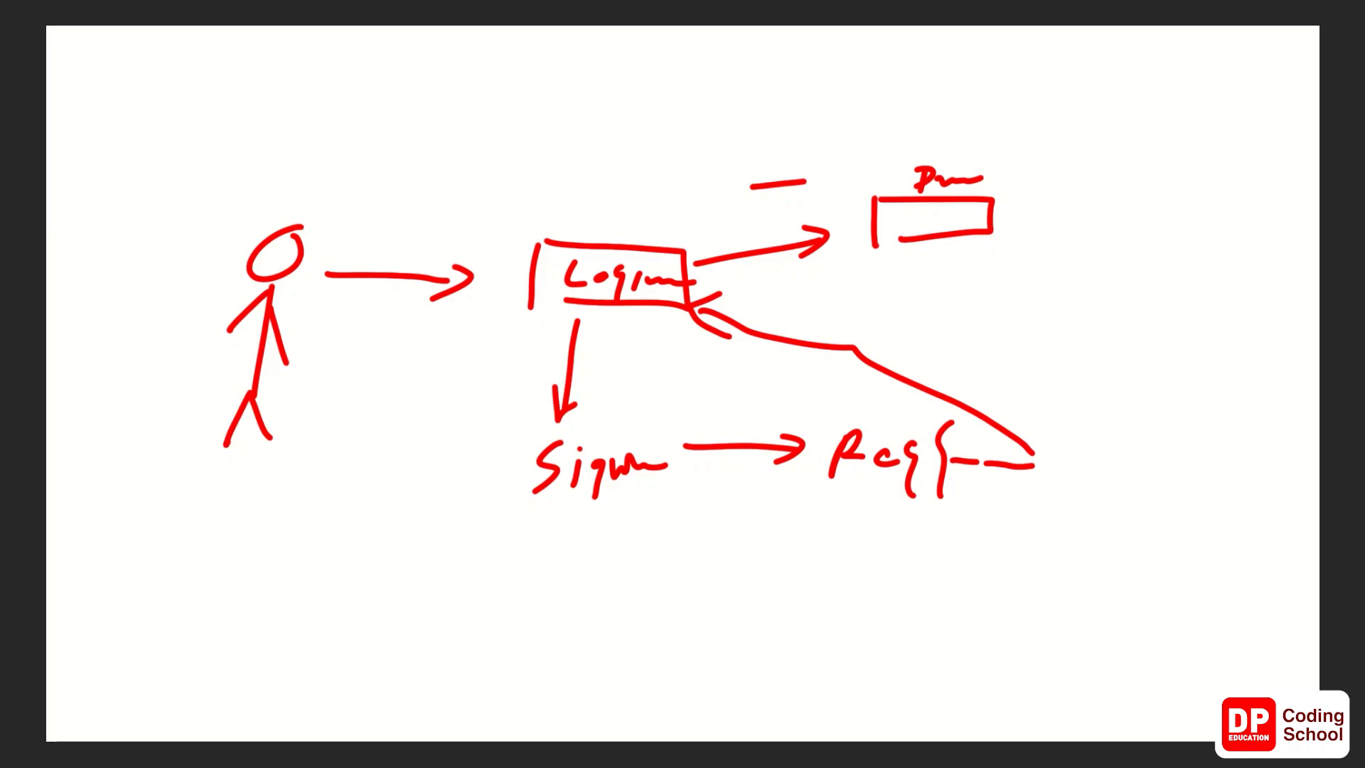
- Draw an upward branch from Login to a label starting with Fo, an arrow from it to a new box, and a return line towards Login
mouse_move(579, 234)
mouse_down()
mouse_move(590, 167)
mouse_move(594, 192)
mouse_up()
drag(617, 130, 611, 169)
mouse_move(616, 151)
mouse_down()
mouse_move(641, 127)
mouse_move(646, 142)
mouse_move(679, 130)
mouse_move(674, 146)
mouse_move(887, 112)
mouse_move(875, 125)
mouse_up()
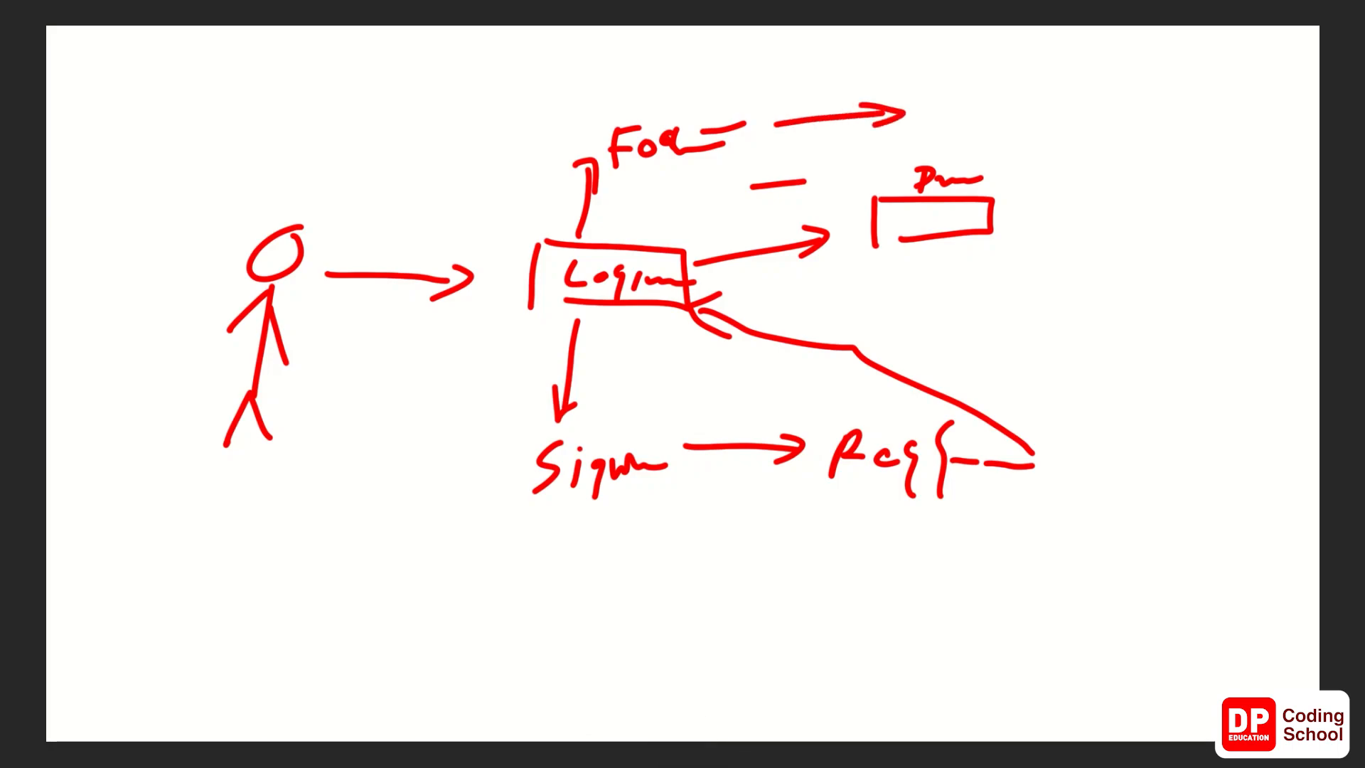
mouse_move(926, 83)
mouse_down()
mouse_move(924, 130)
mouse_move(1015, 81)
mouse_move(945, 125)
mouse_up()
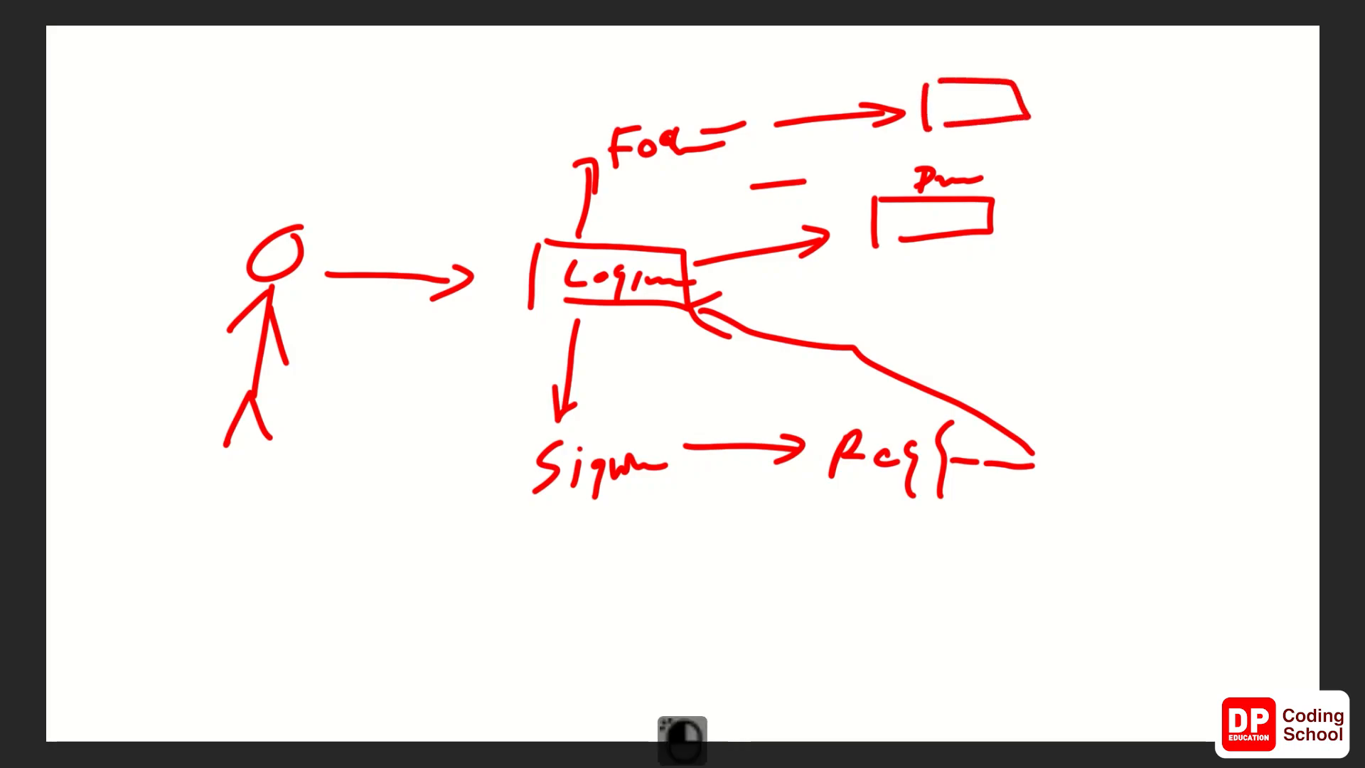
click(953, 102)
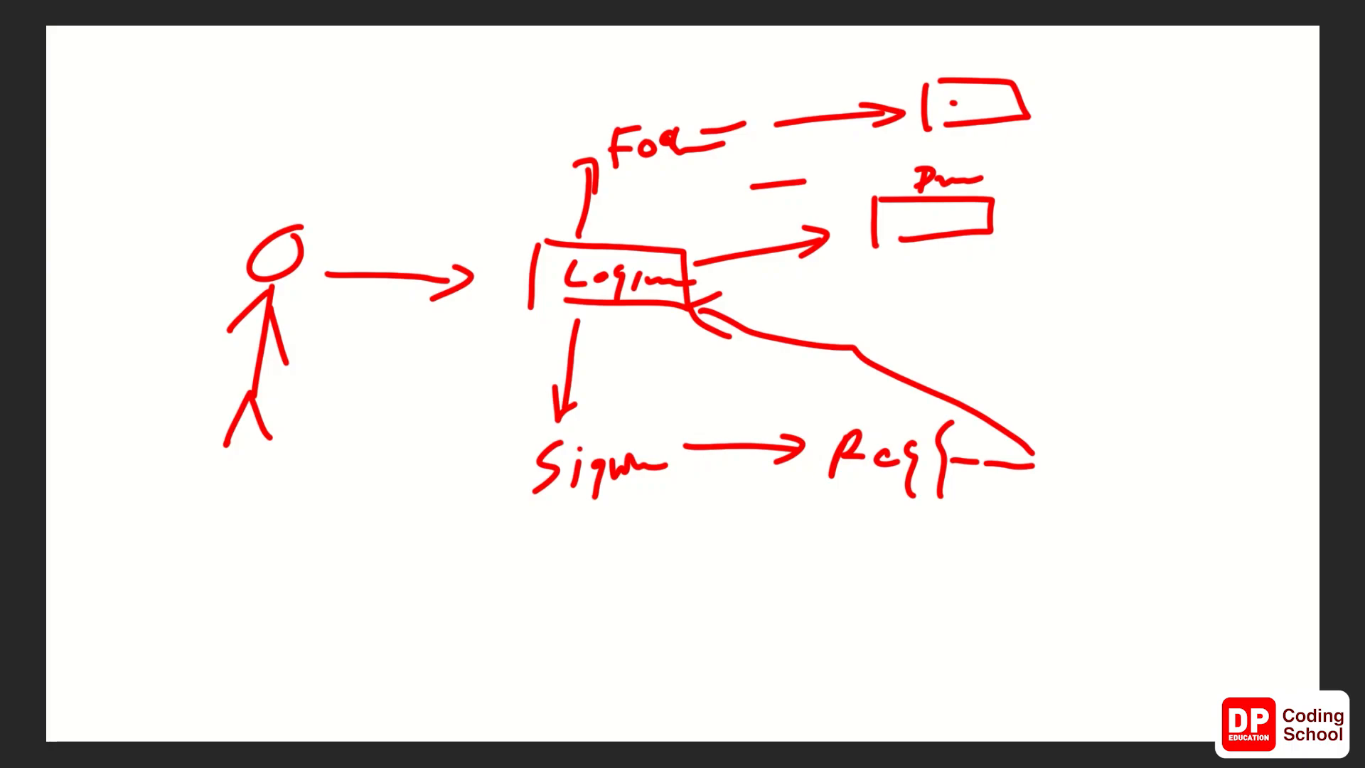
mouse_move(1027, 92)
mouse_down()
mouse_move(1128, 113)
mouse_move(1215, 101)
mouse_move(874, 142)
mouse_move(707, 203)
mouse_move(672, 231)
mouse_move(726, 219)
mouse_up()
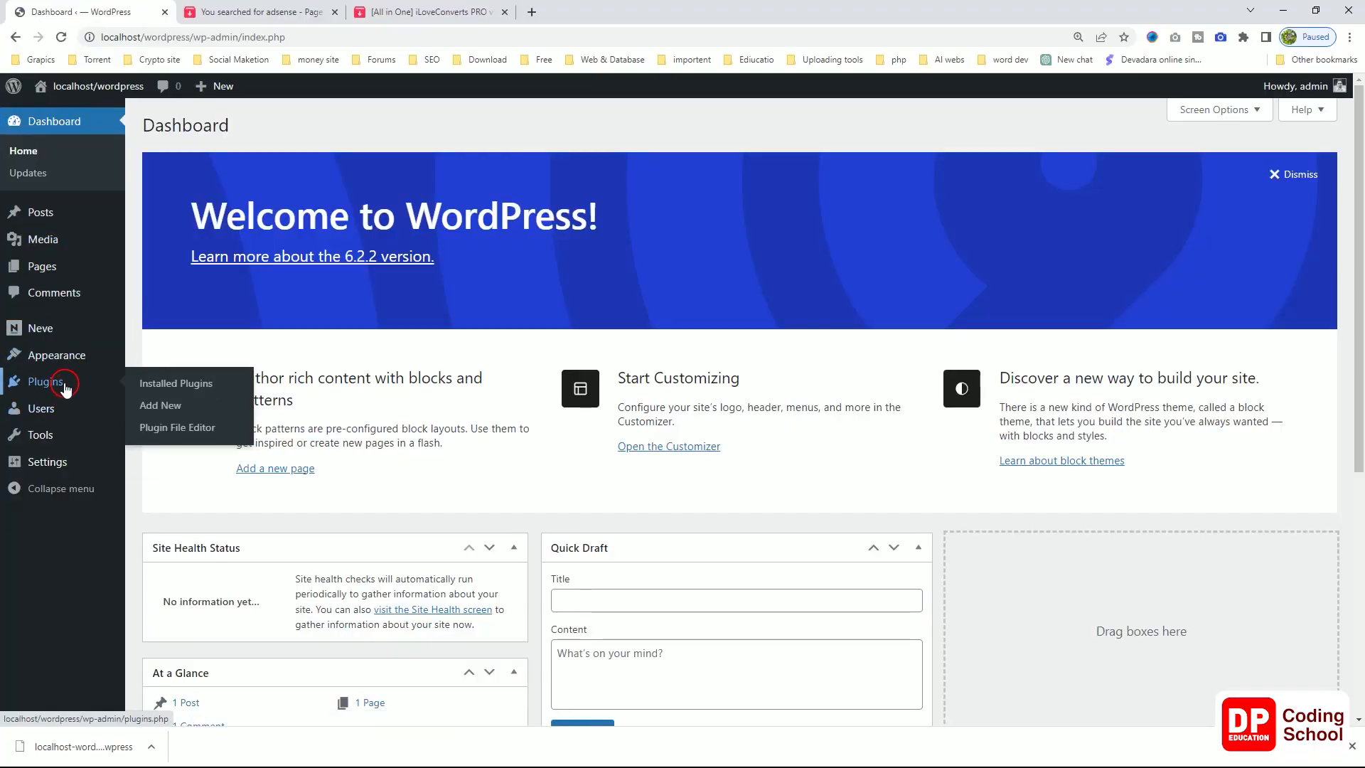
- Review the installed plugins and open the site's themes
click(66, 388)
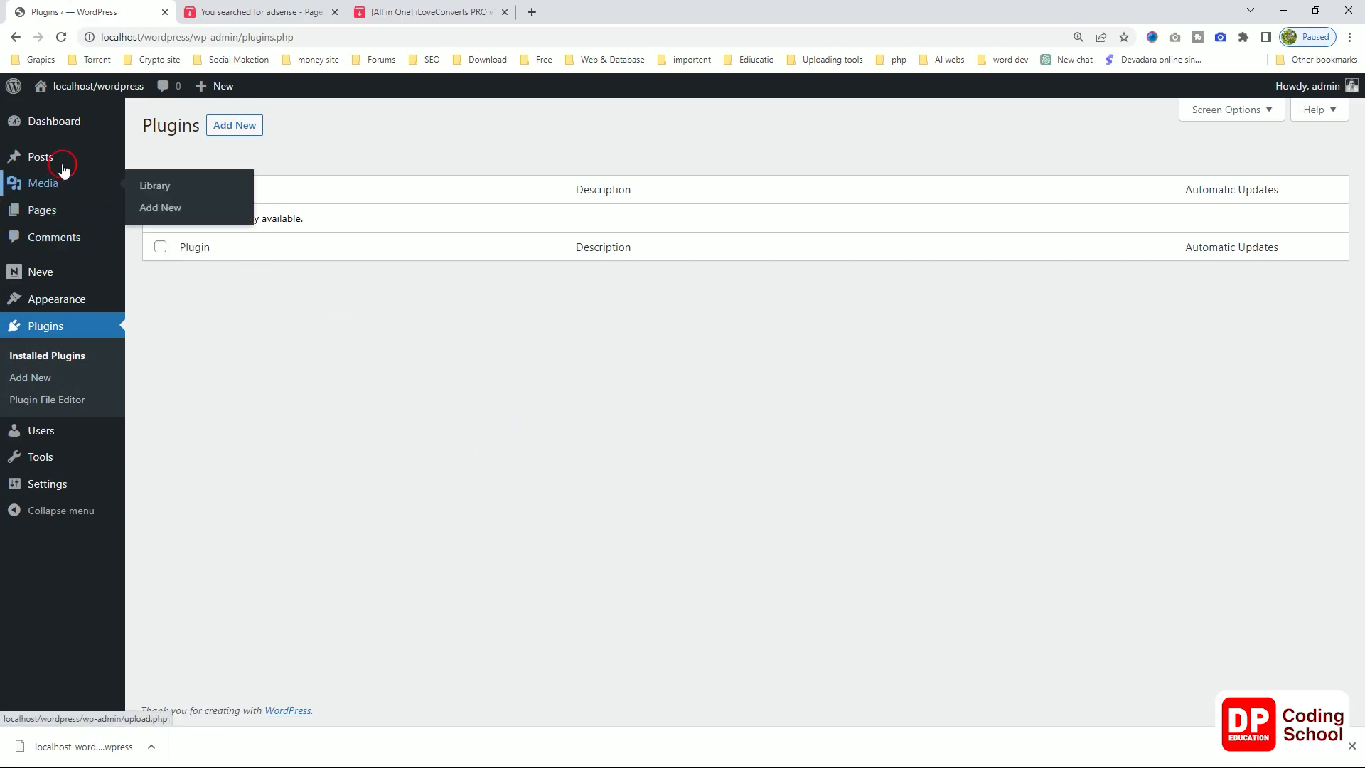
click(69, 300)
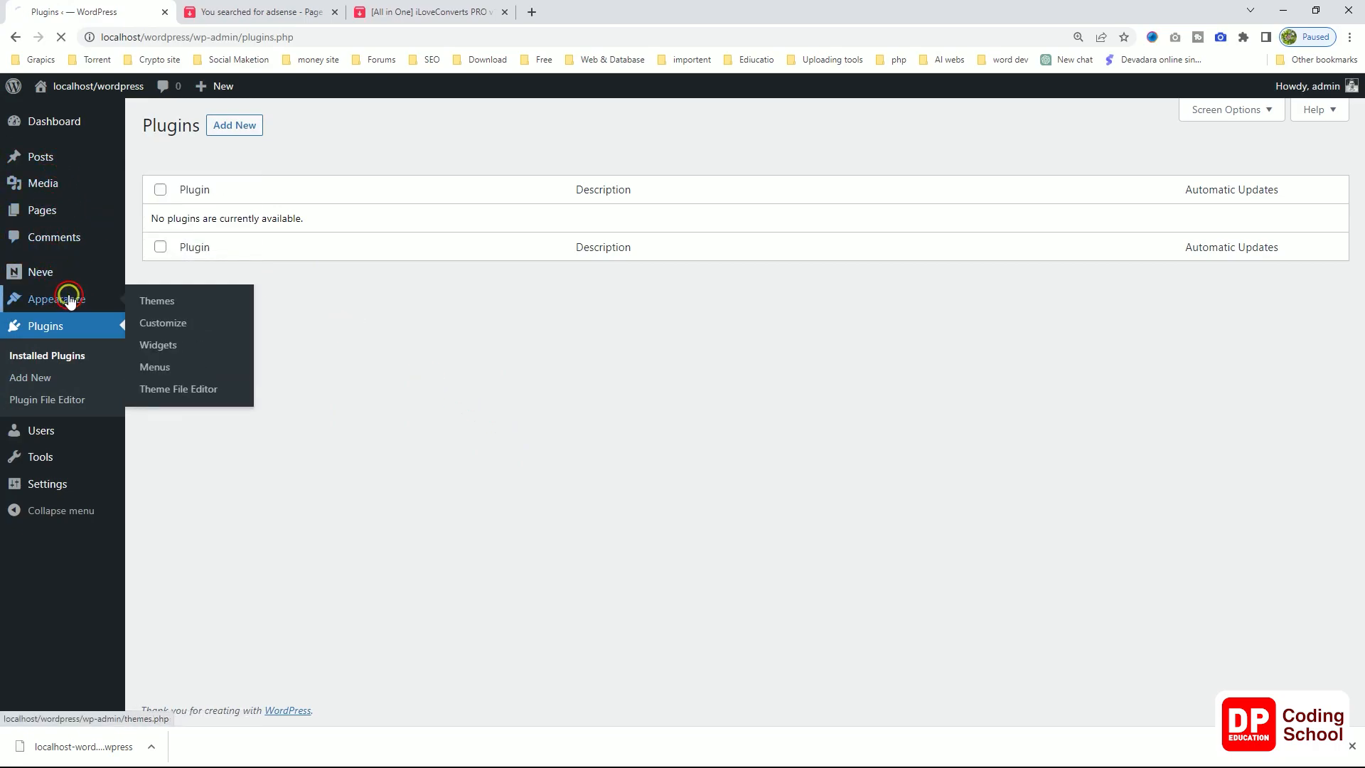
- View the site at localhost/wordpress in a new tab, and review the list of pages in the admin area
key(ctrl+t)
text(localhost/wordpress/)
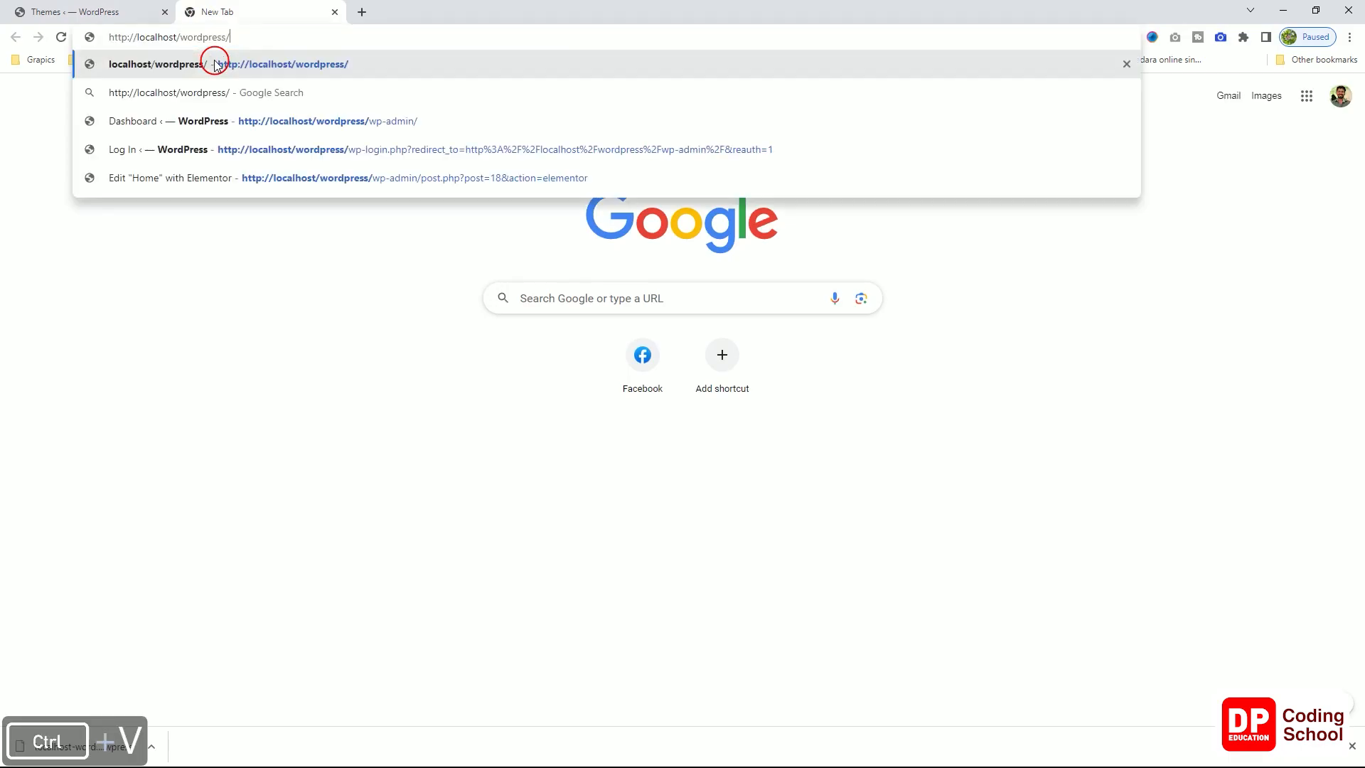
key(Return)
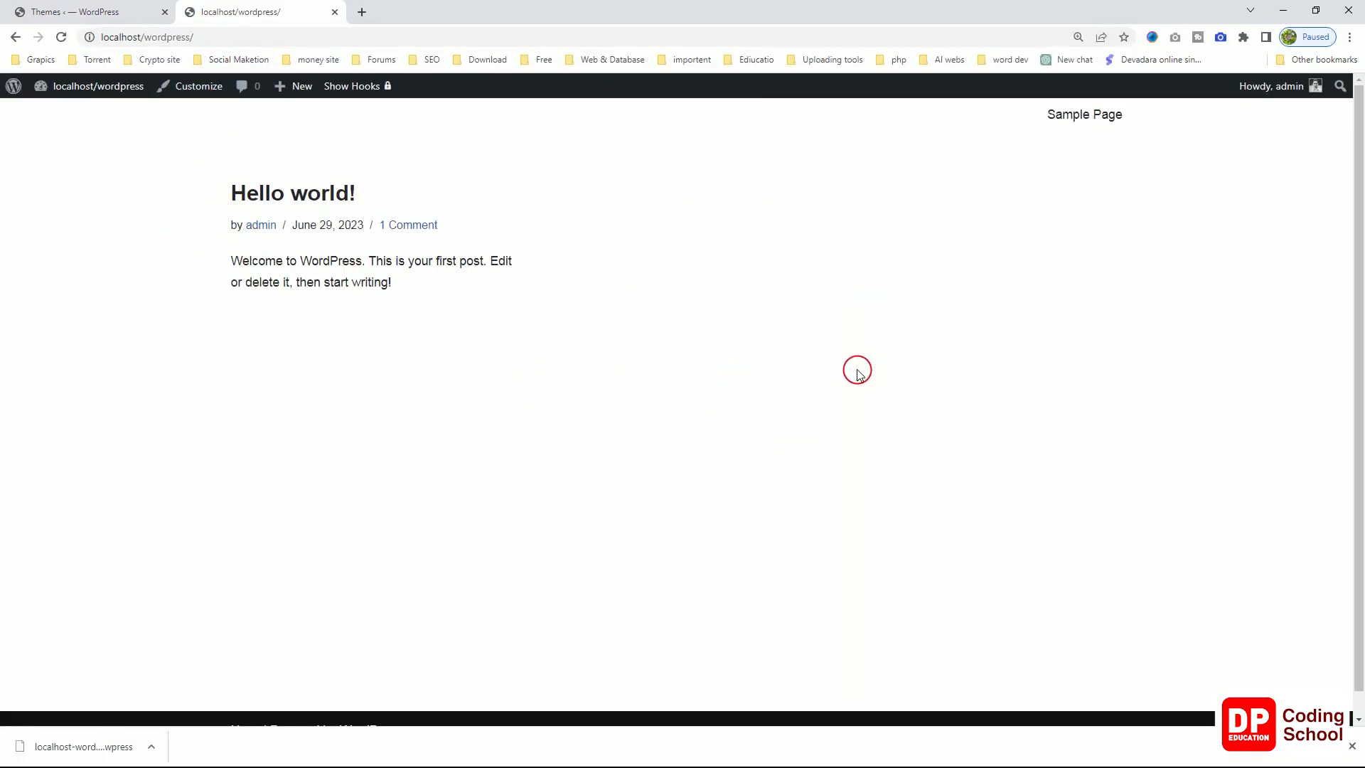
click(106, 12)
click(58, 208)
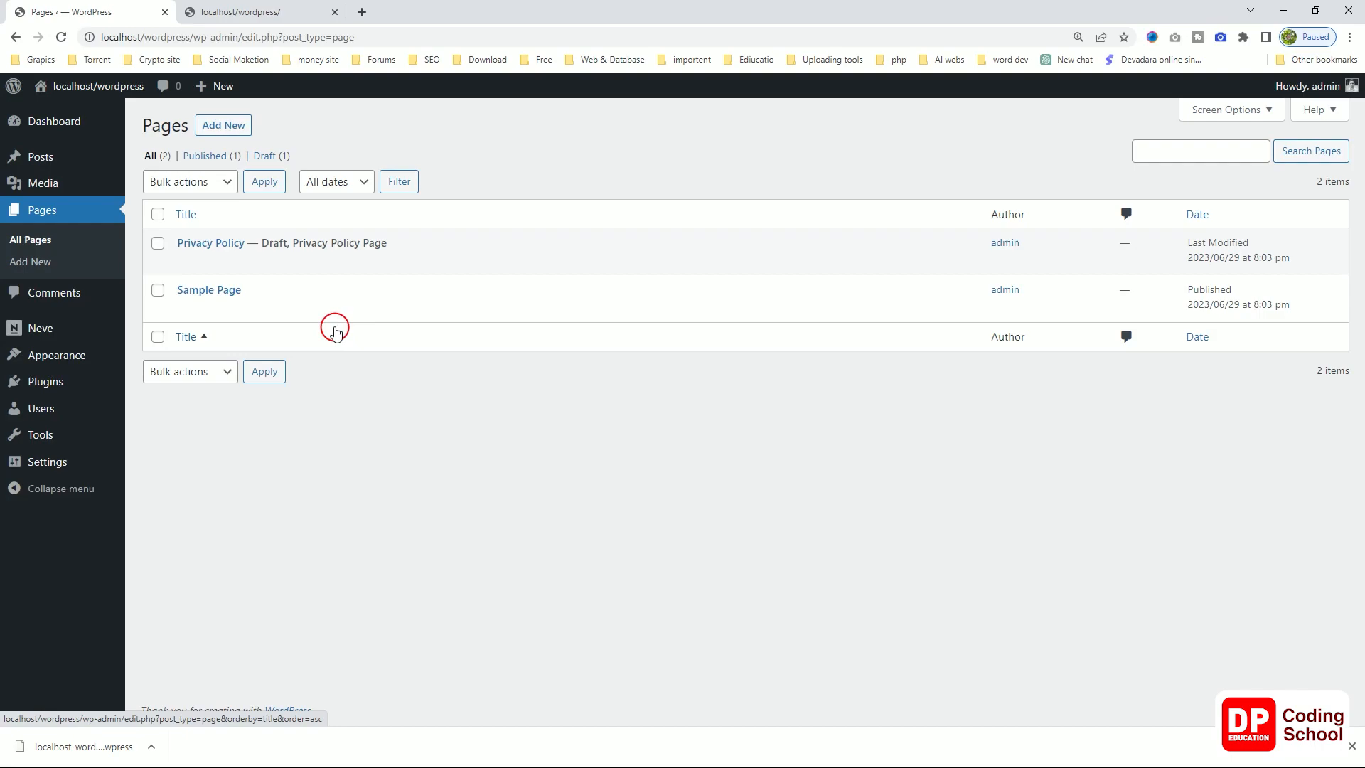
- Enable the Anyone can register membership option in the general settings
click(80, 464)
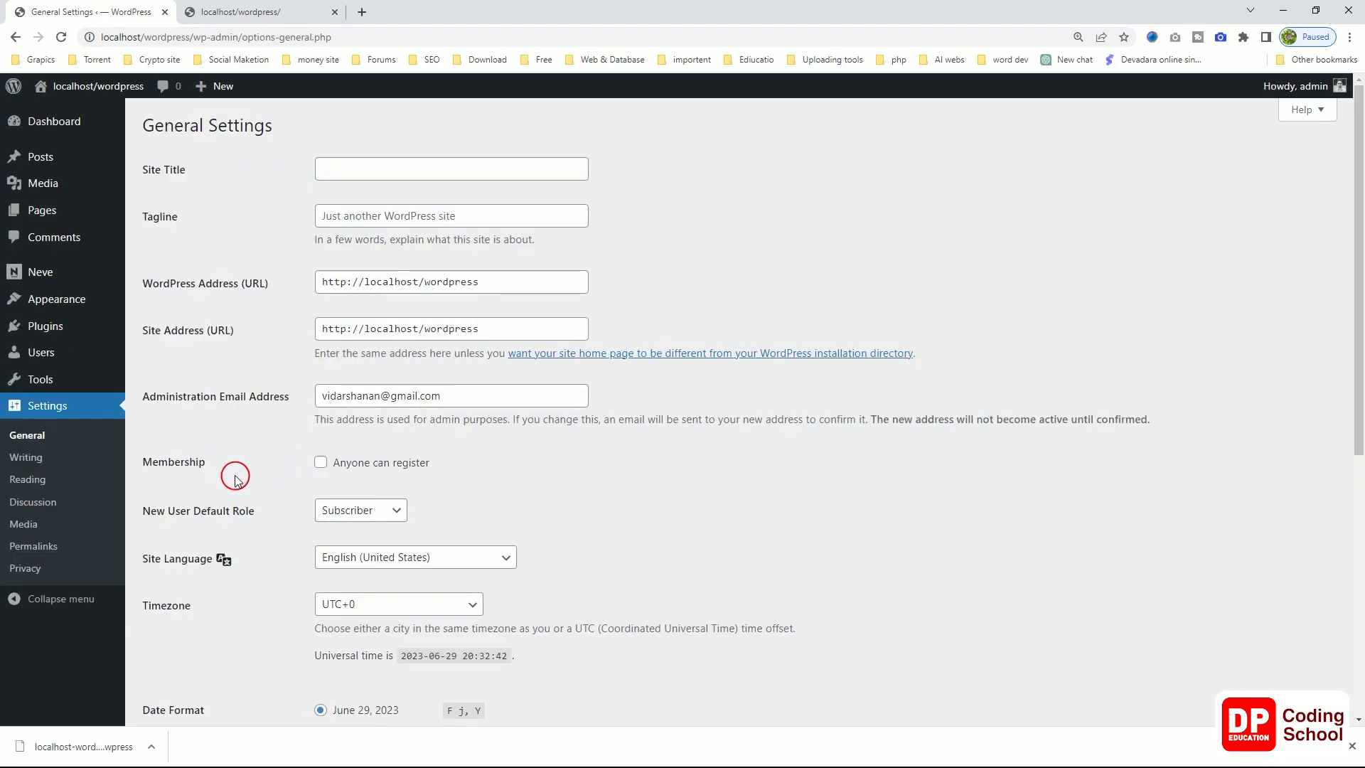
click(321, 463)
scroll(515, 506, down, 1)
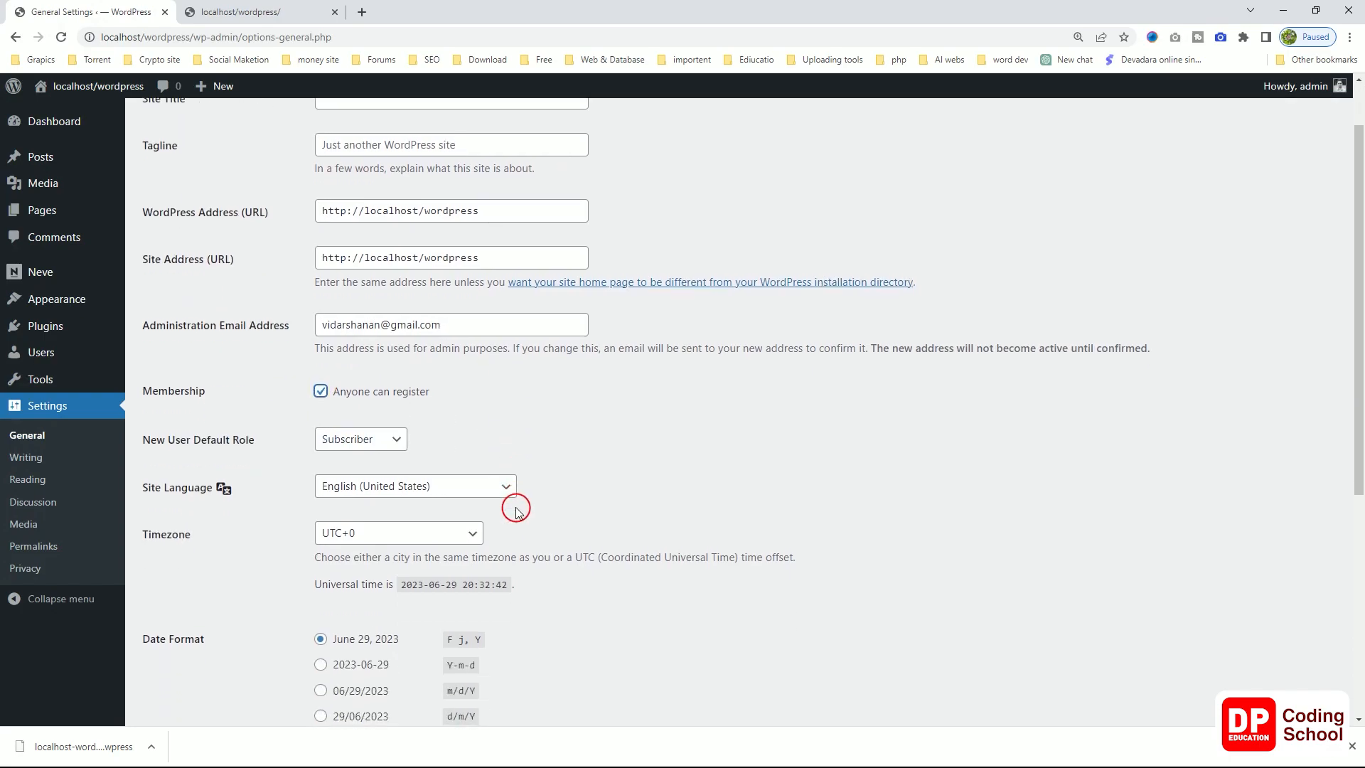
- Examine the roles offered for New User Default Role and look through the remaining general settings
click(340, 440)
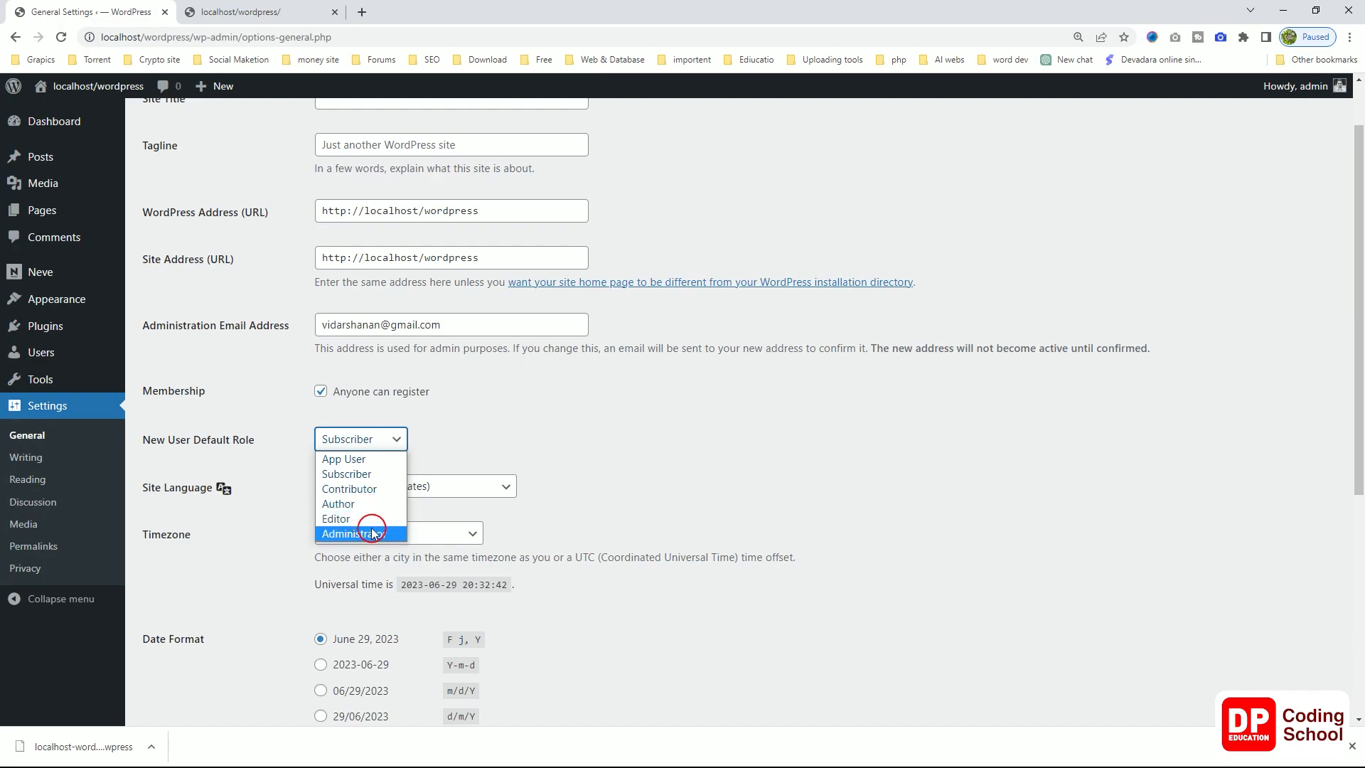
click(575, 465)
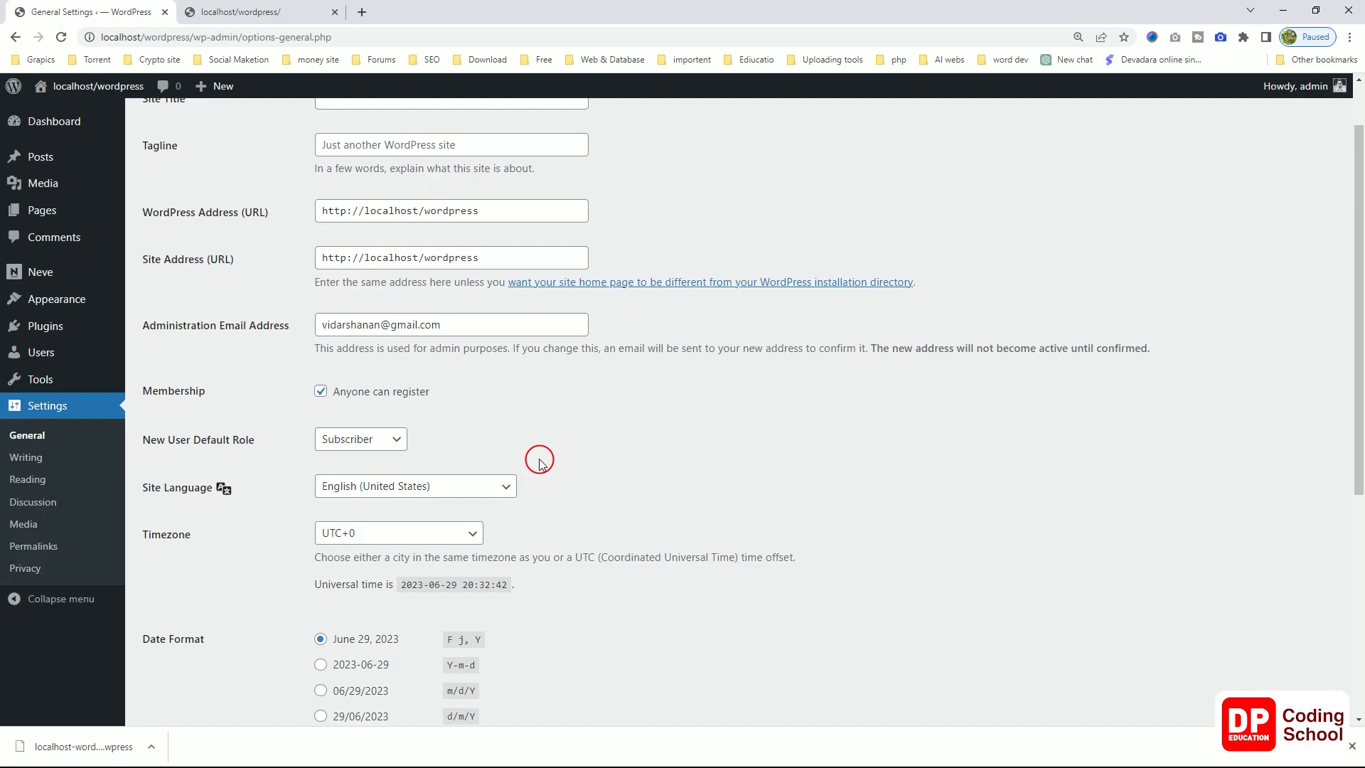
scroll(539, 462, down, 5)
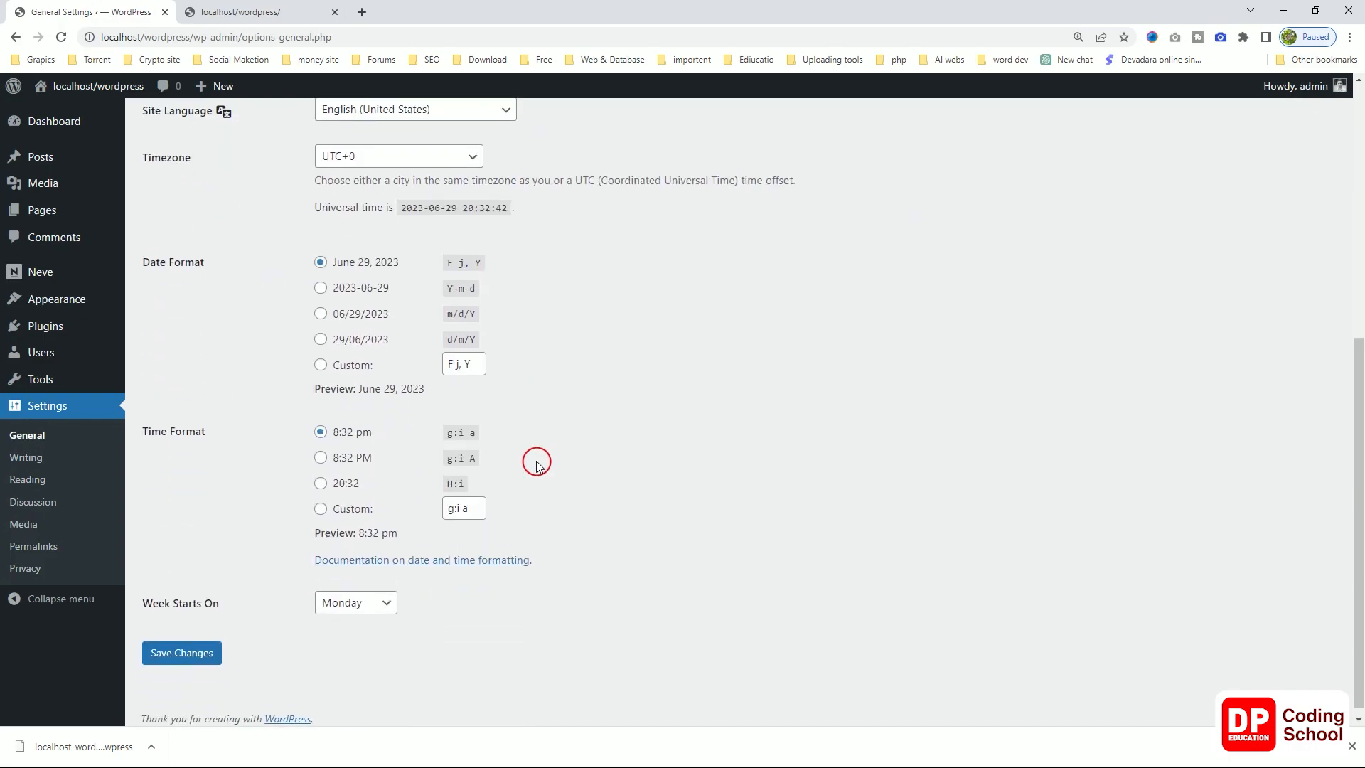
scroll(538, 464, up, 5)
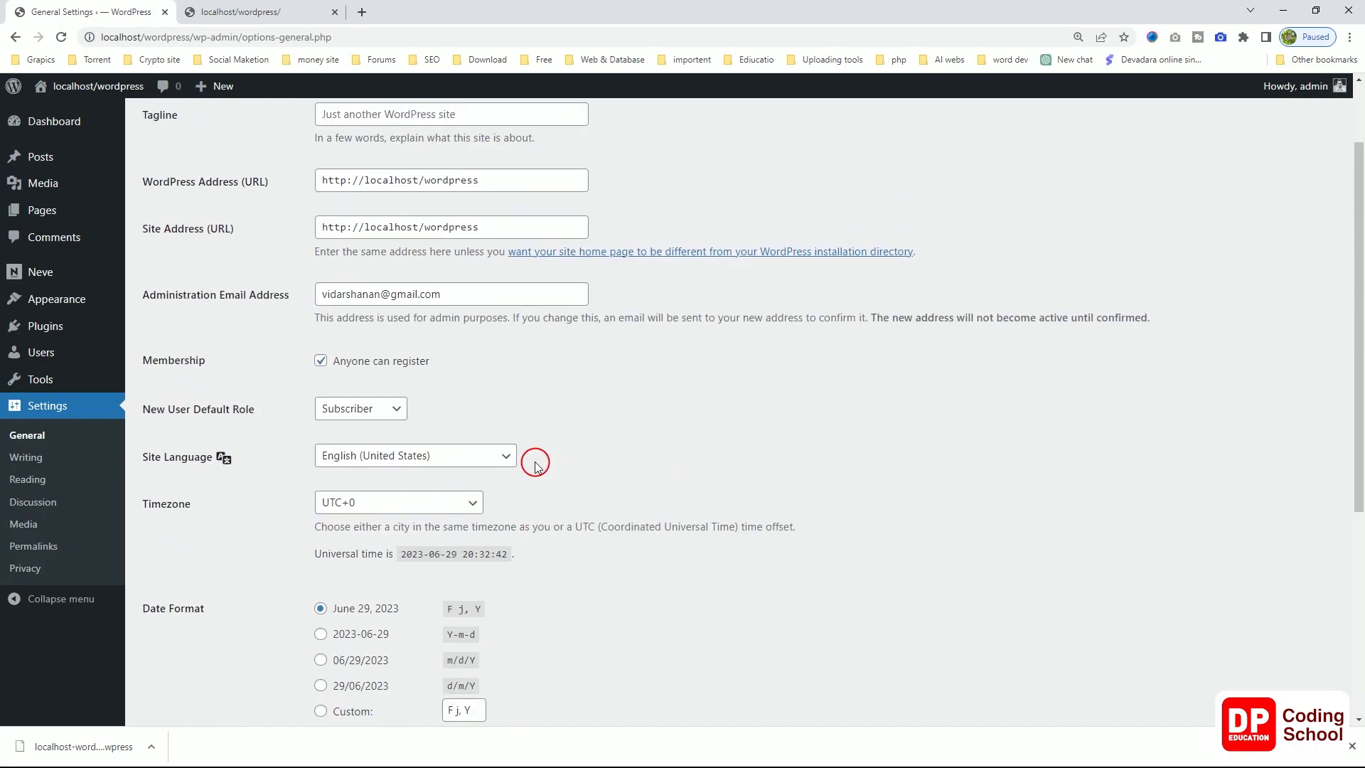
scroll(534, 465, up, 2)
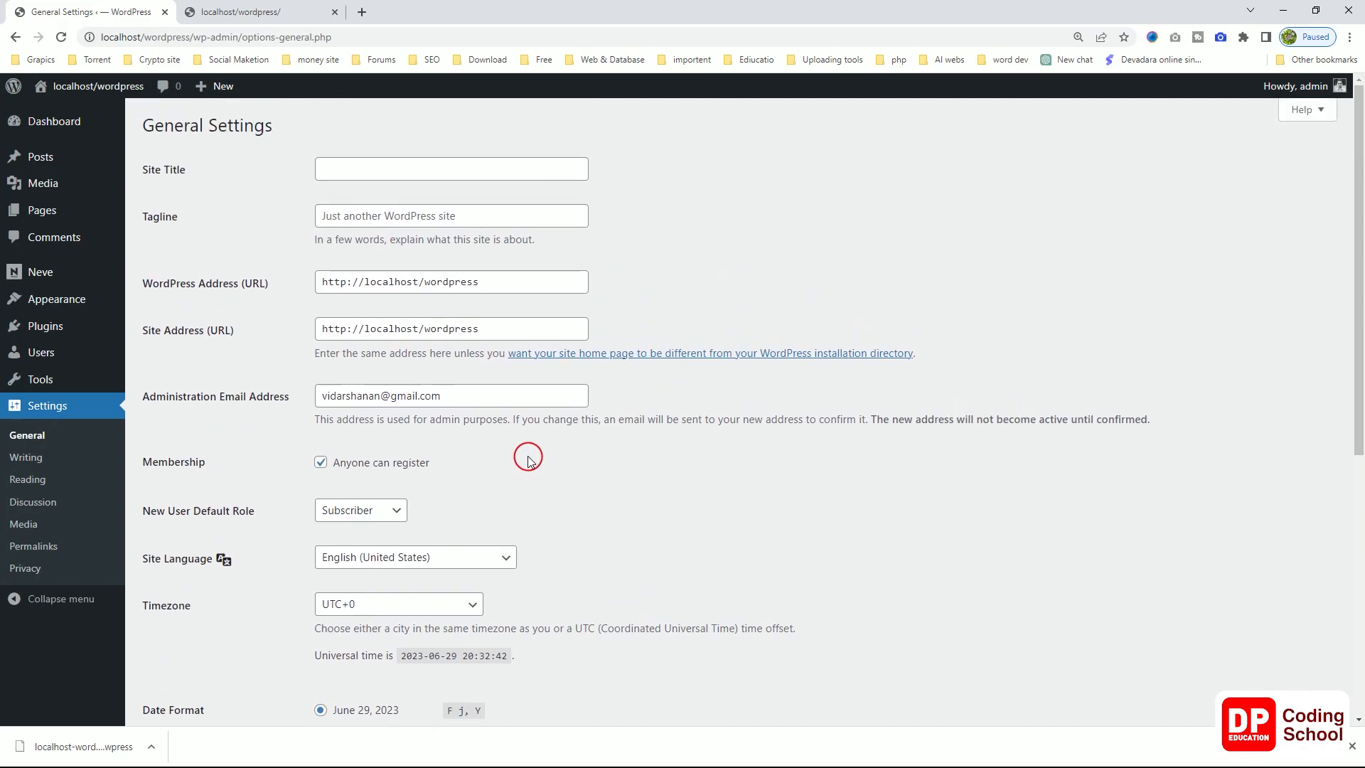
- Open the admin user's profile from the user list and examine its personal, contact and account management fields
click(40, 356)
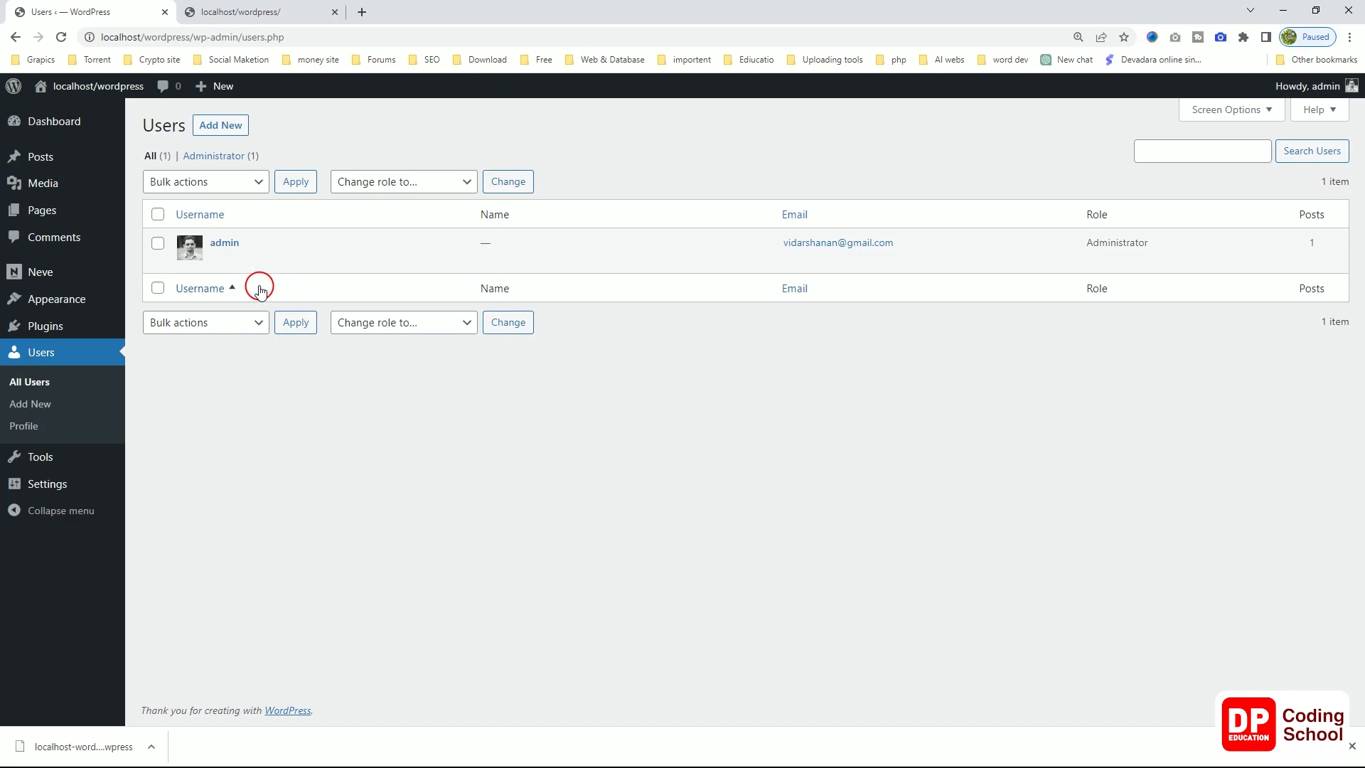
click(212, 263)
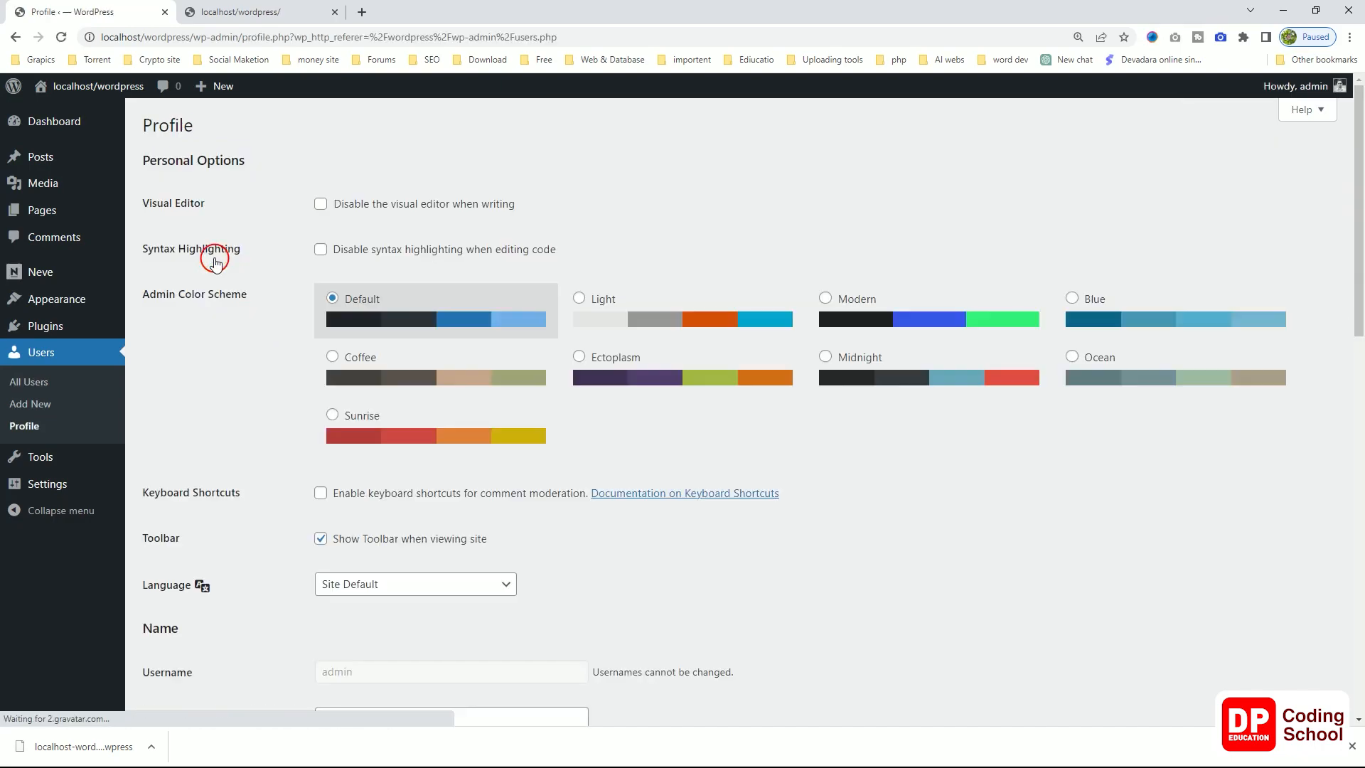
scroll(293, 372, down, 3)
scroll(292, 371, up, 3)
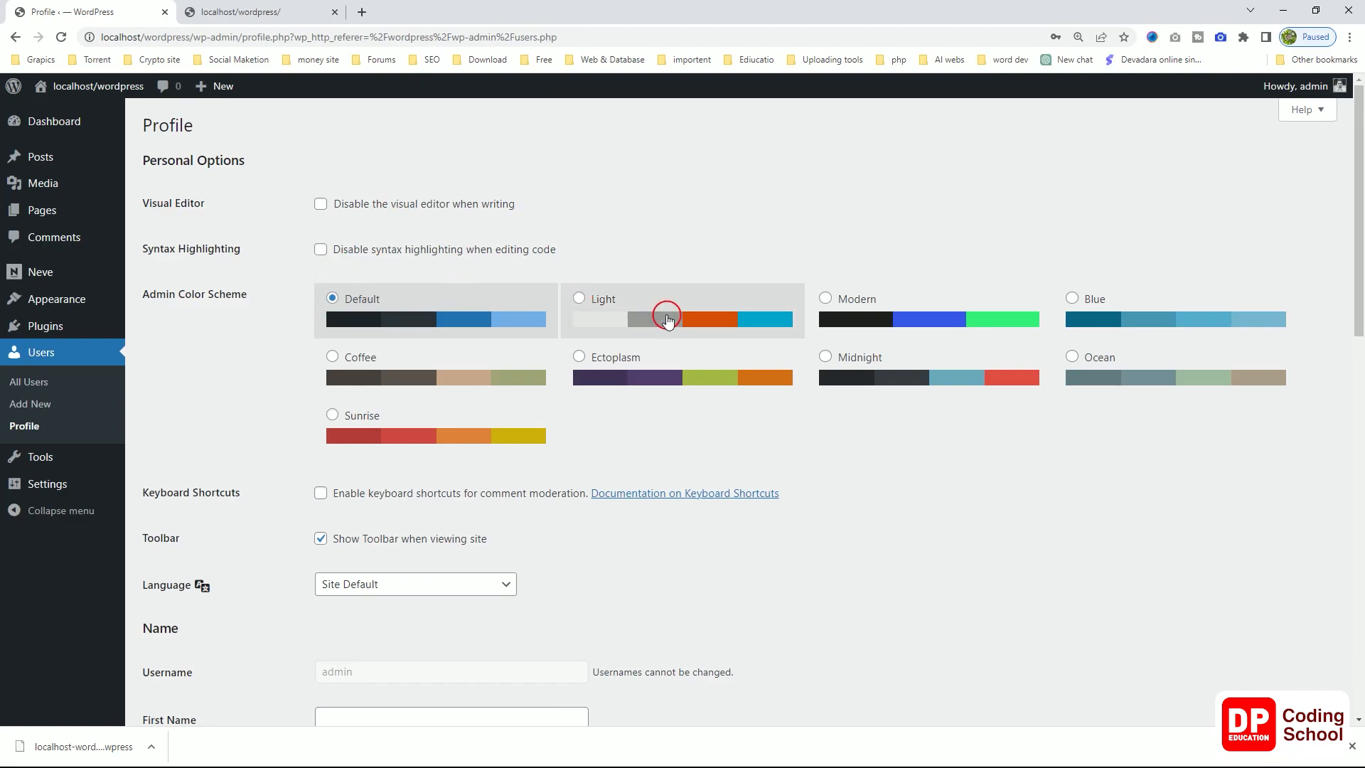
scroll(663, 348, down, 2)
scroll(666, 361, down, 3)
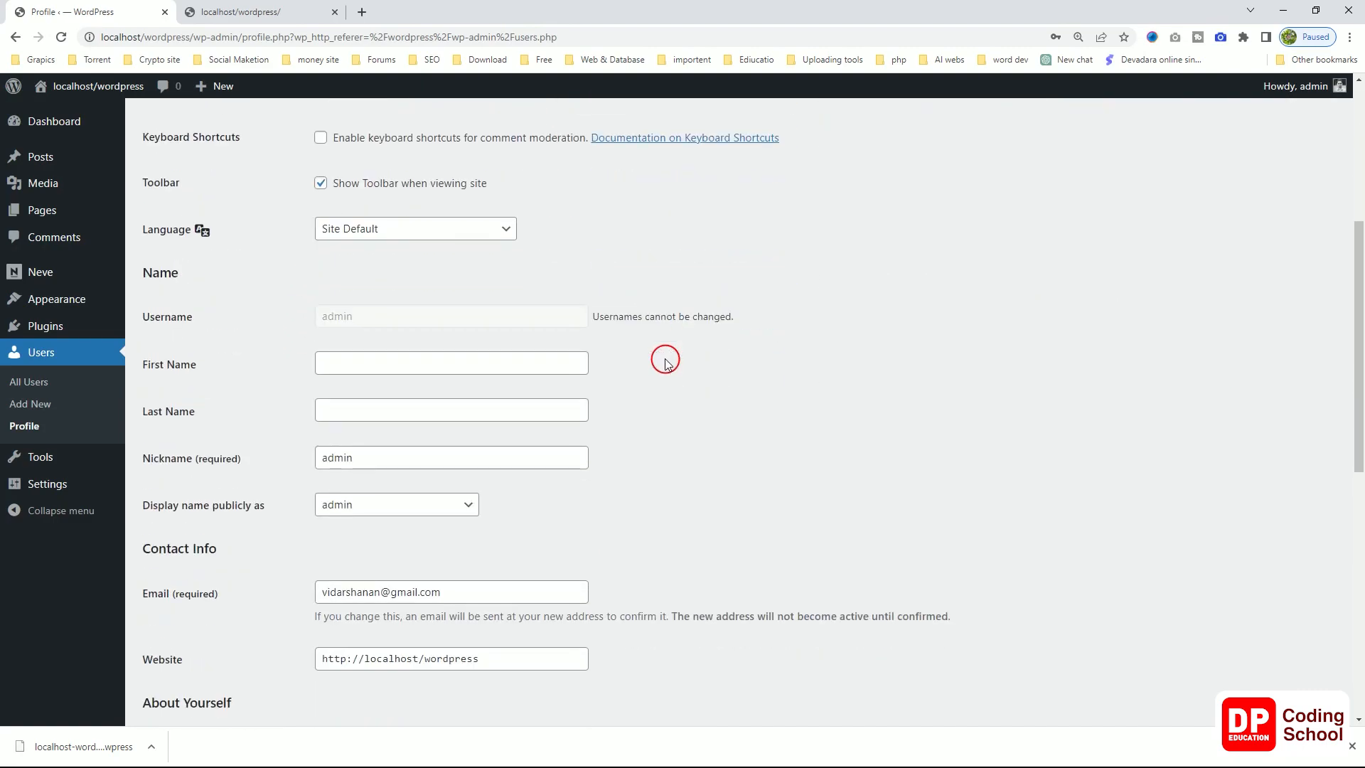
scroll(410, 301, down, 1)
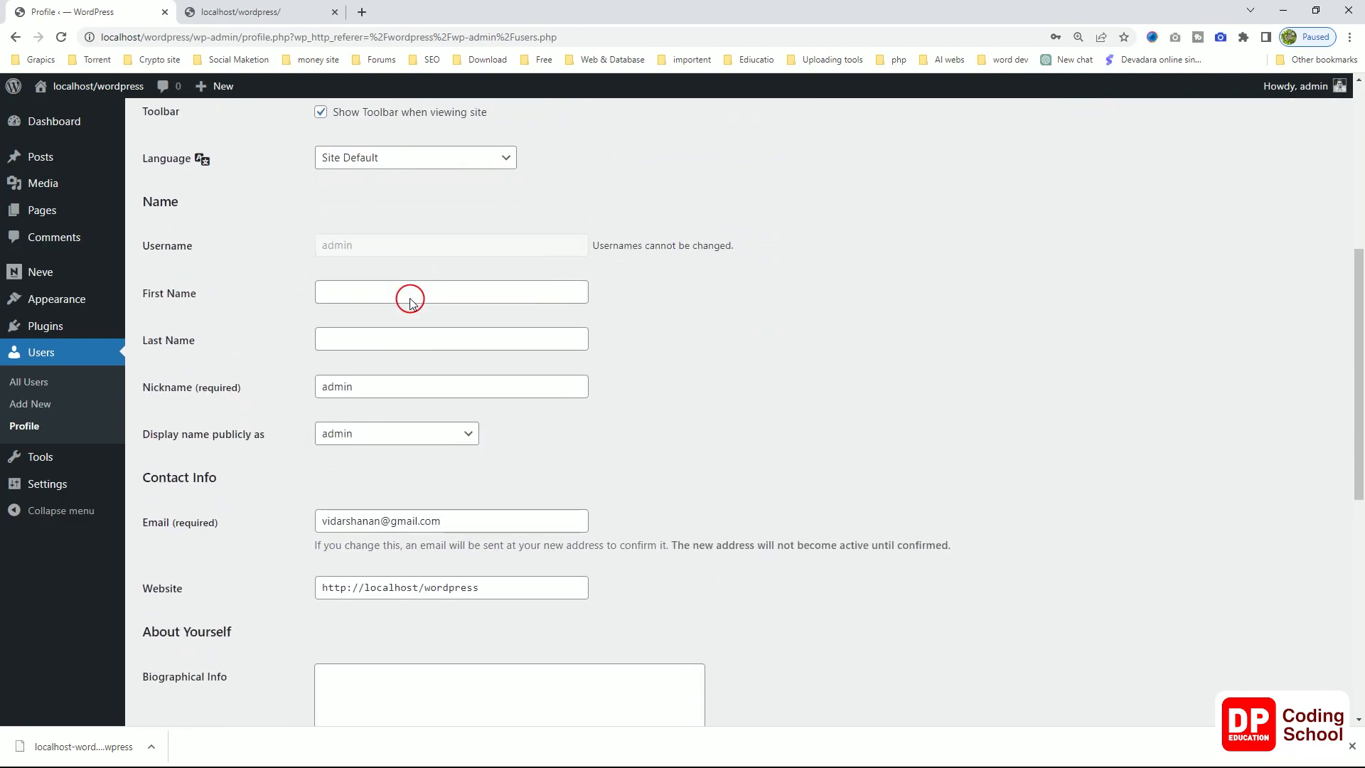
scroll(373, 377, down, 2)
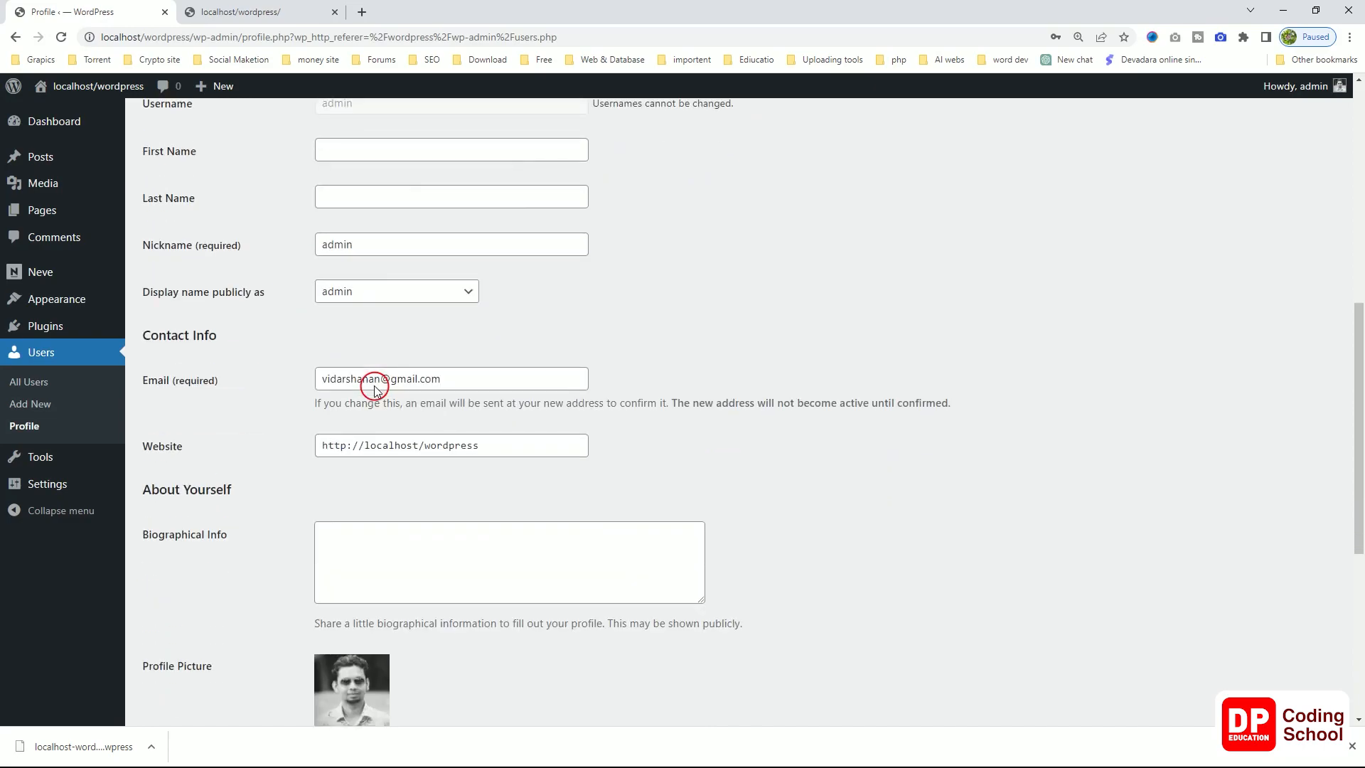
scroll(375, 384, down, 5)
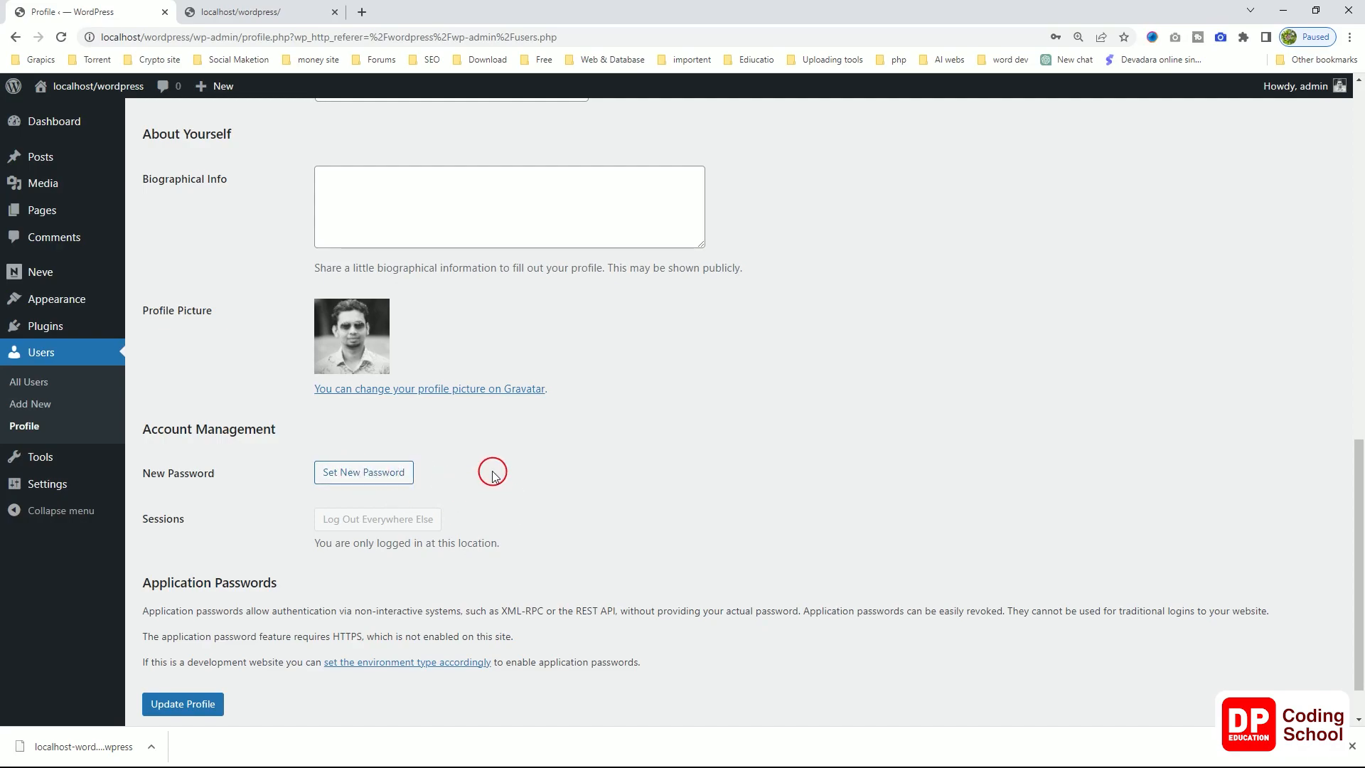
- Generate a new password for the admin account and save the updated profile
click(393, 473)
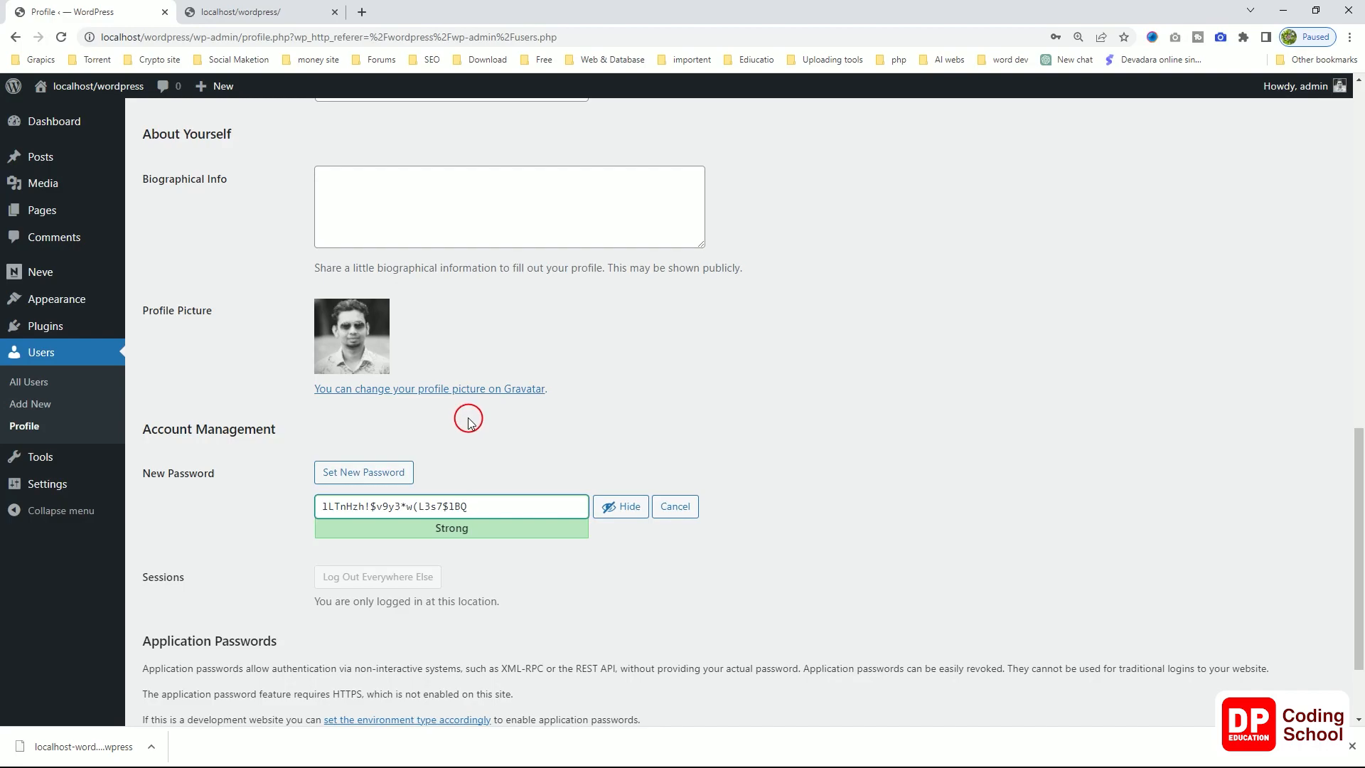
scroll(468, 420, down, 2)
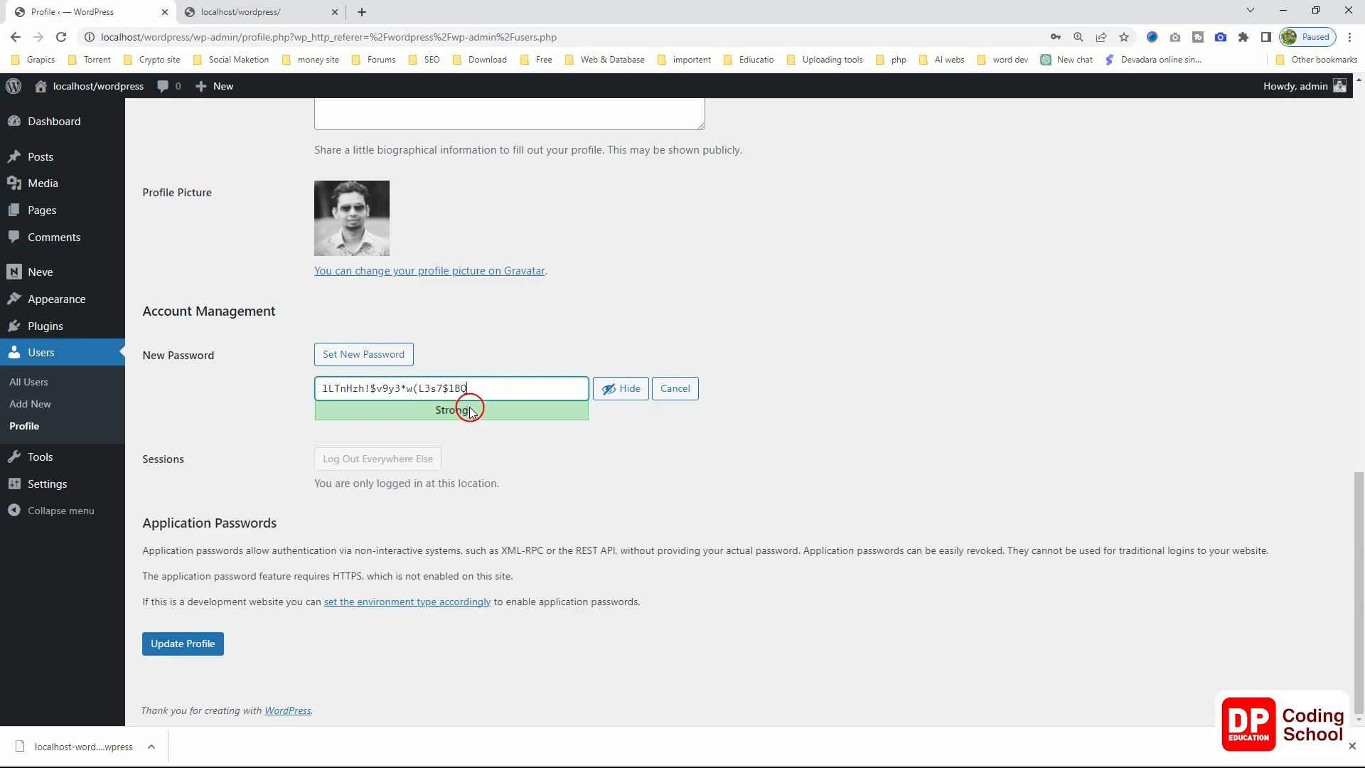
scroll(469, 412, up, 5)
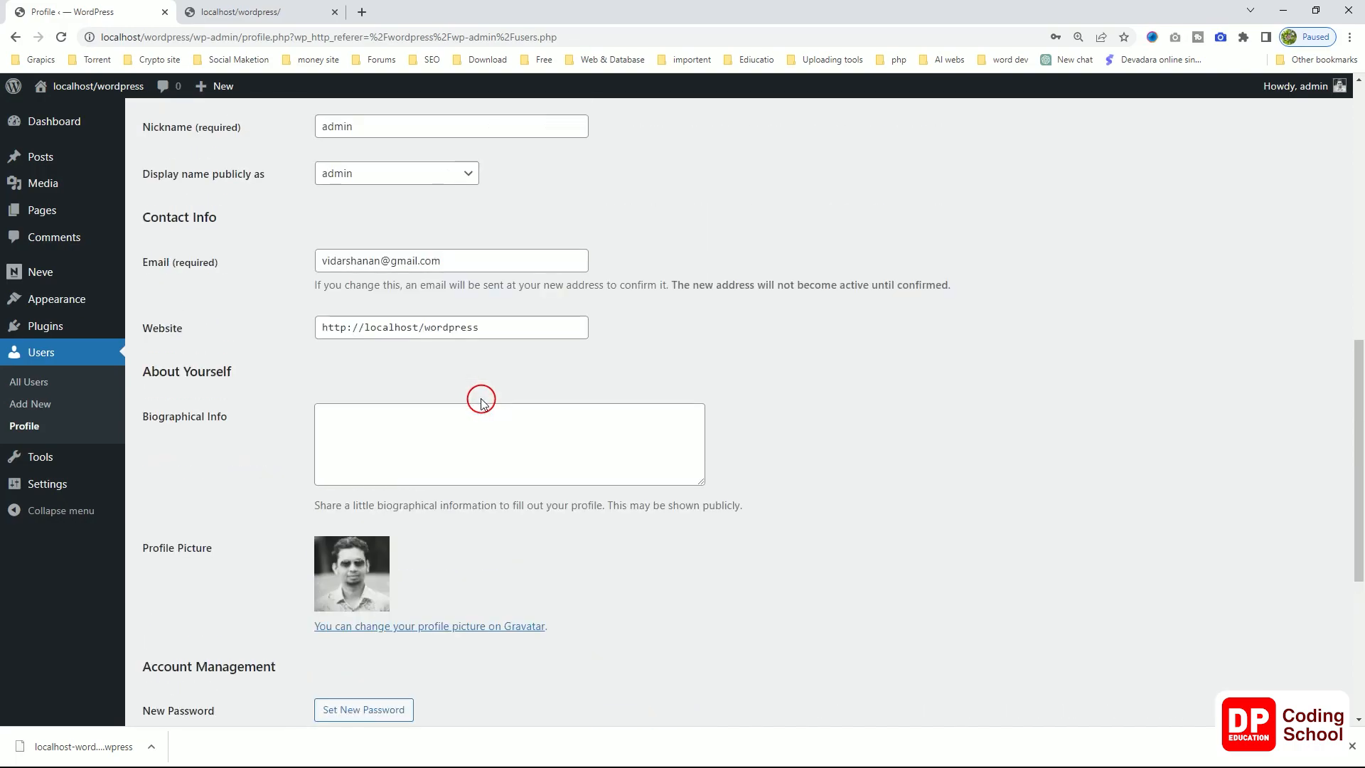
scroll(480, 400, up, 3)
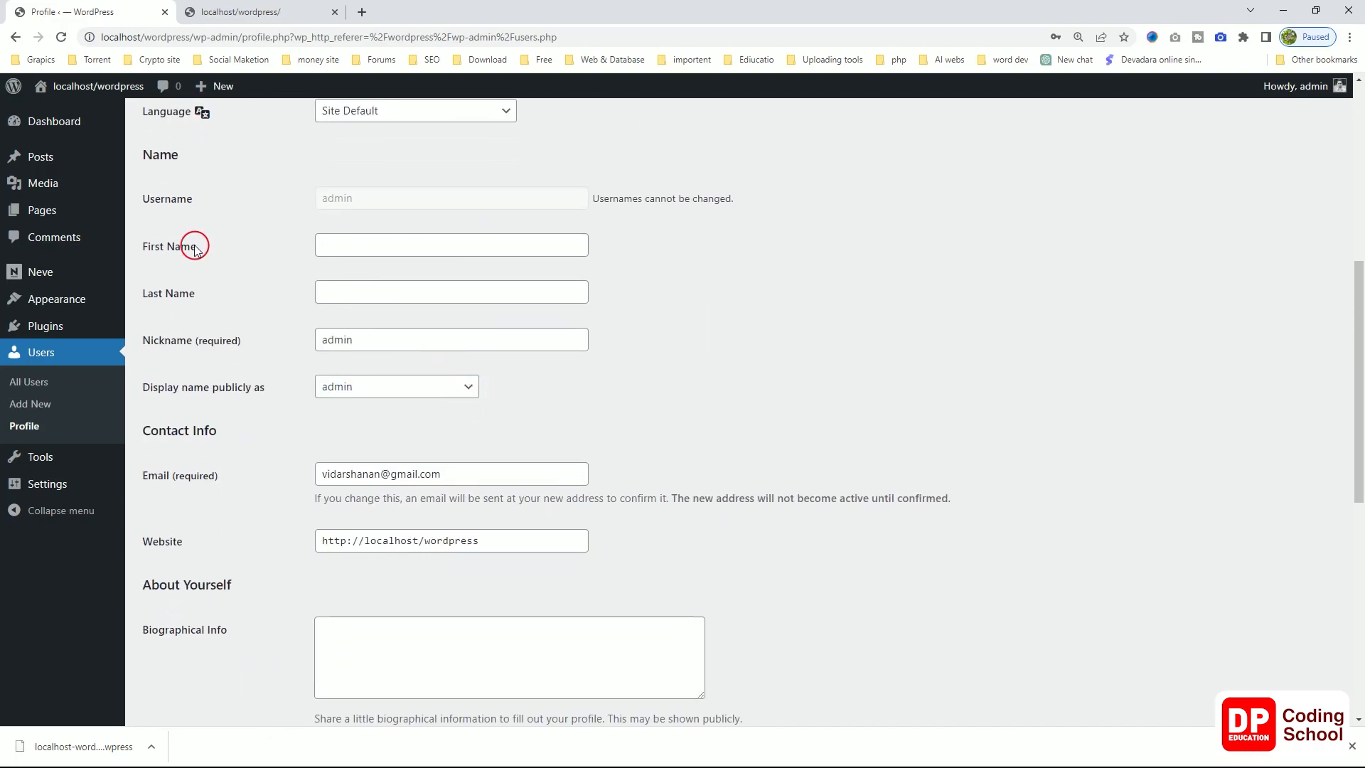
mouse_move(68, 306)
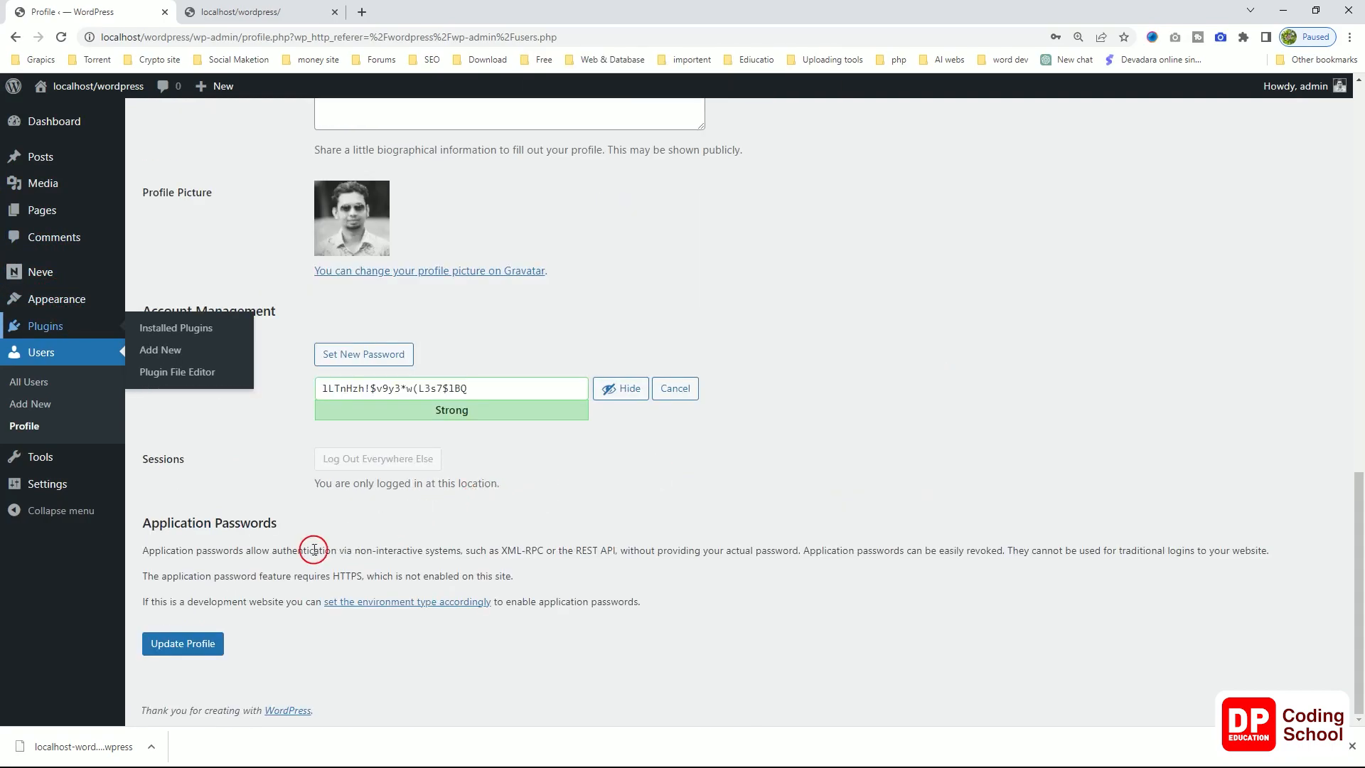
click(217, 643)
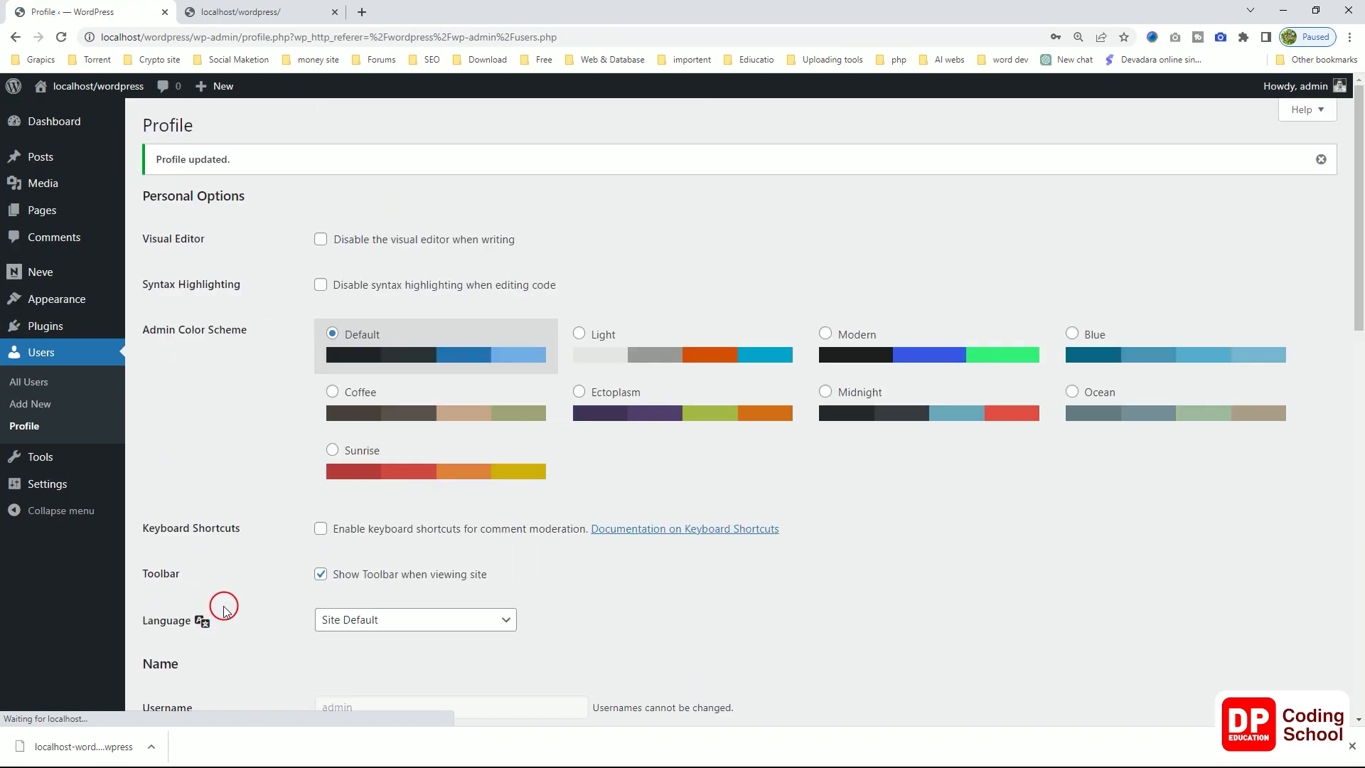
- Search the plugin directory for "user", then install and activate the Ultimate Member plugin
click(42, 318)
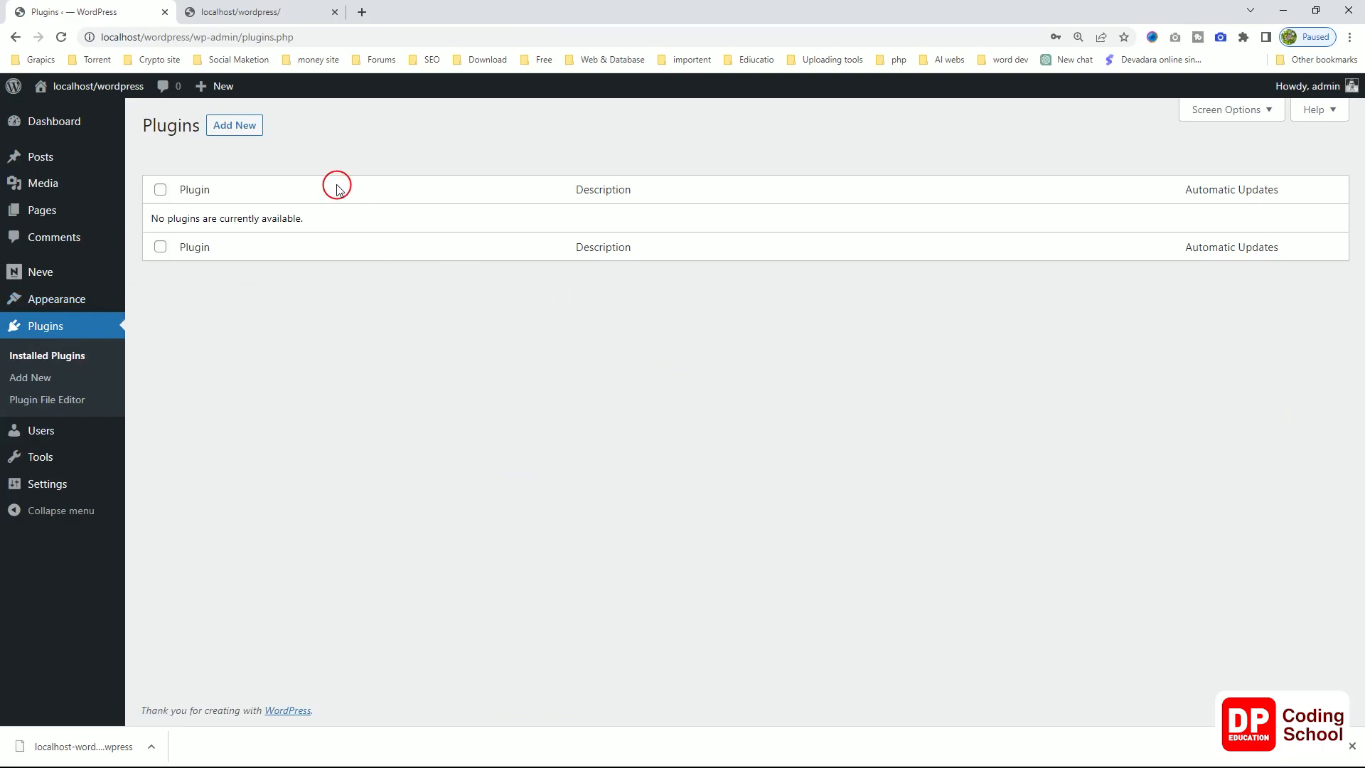
click(246, 127)
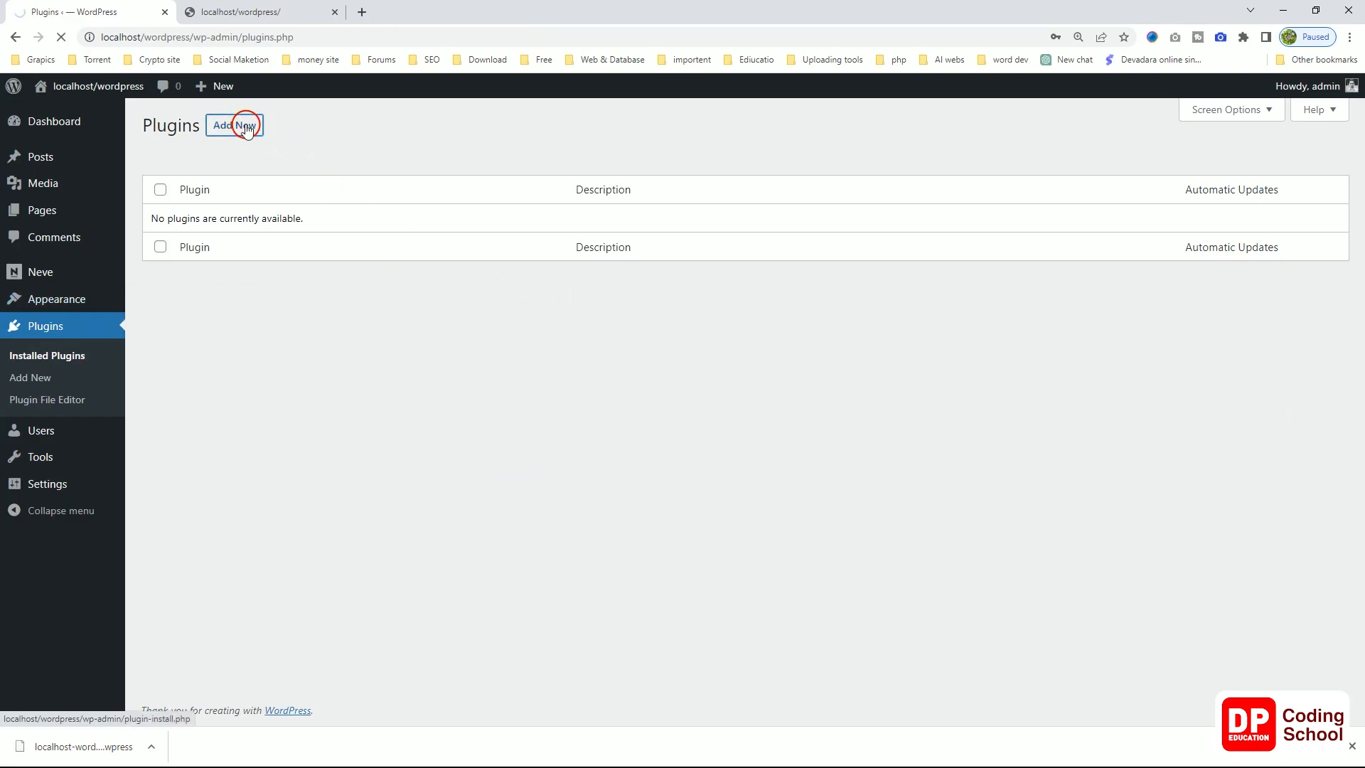
click(1185, 170)
text(user)
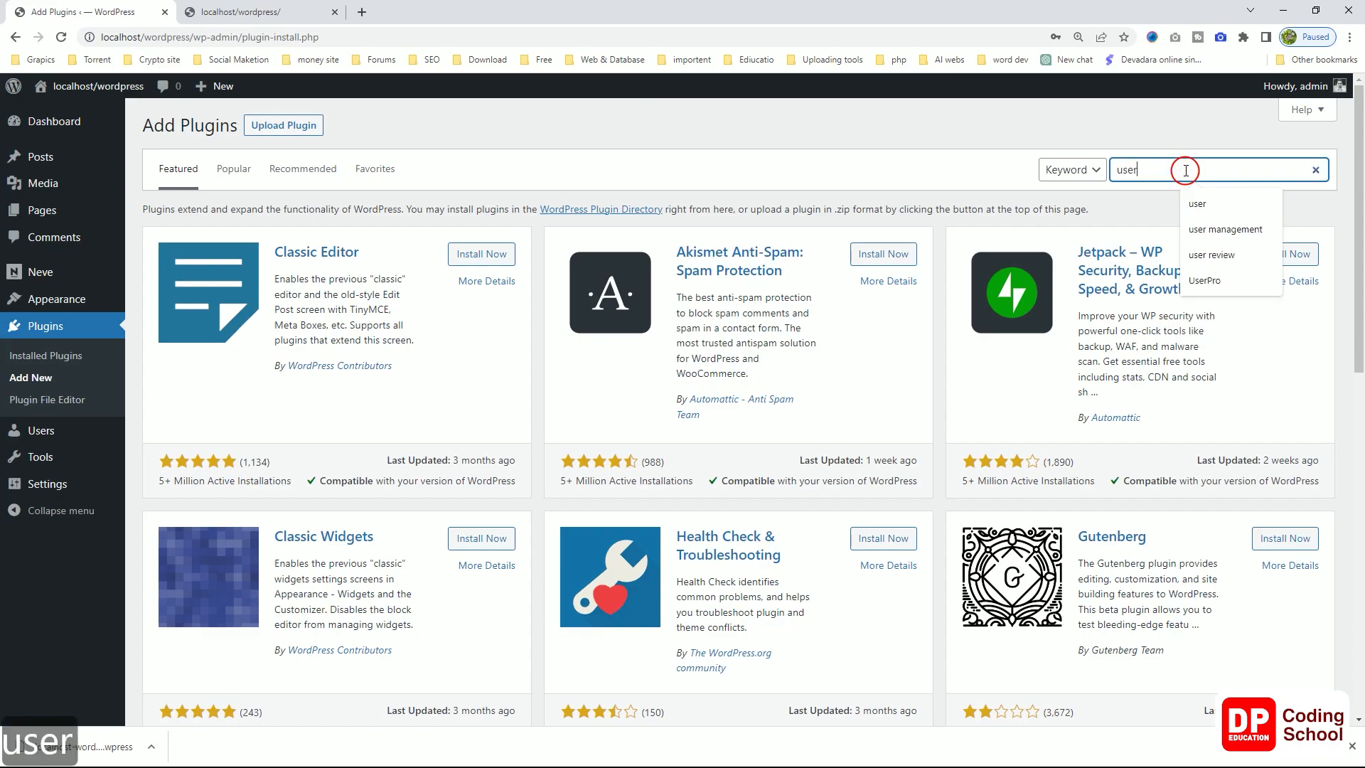
key(Return)
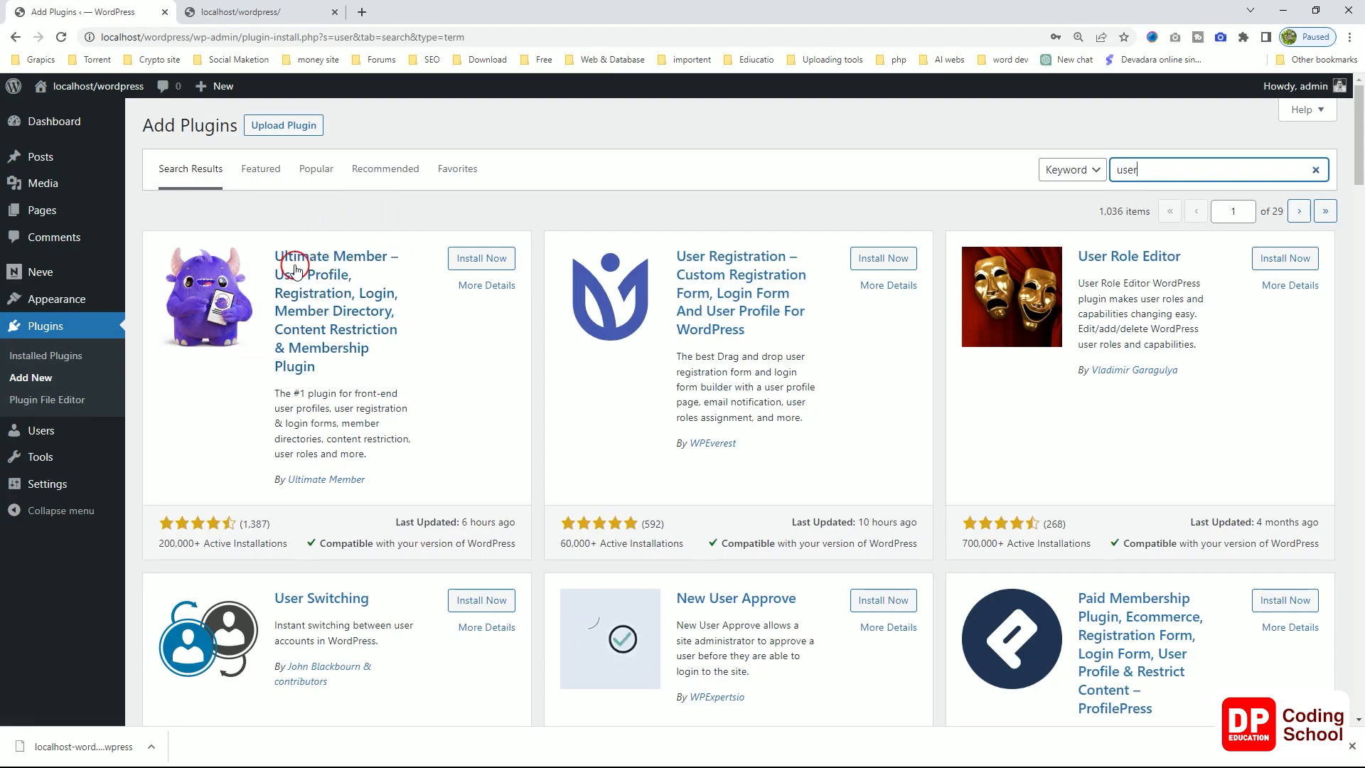
click(489, 263)
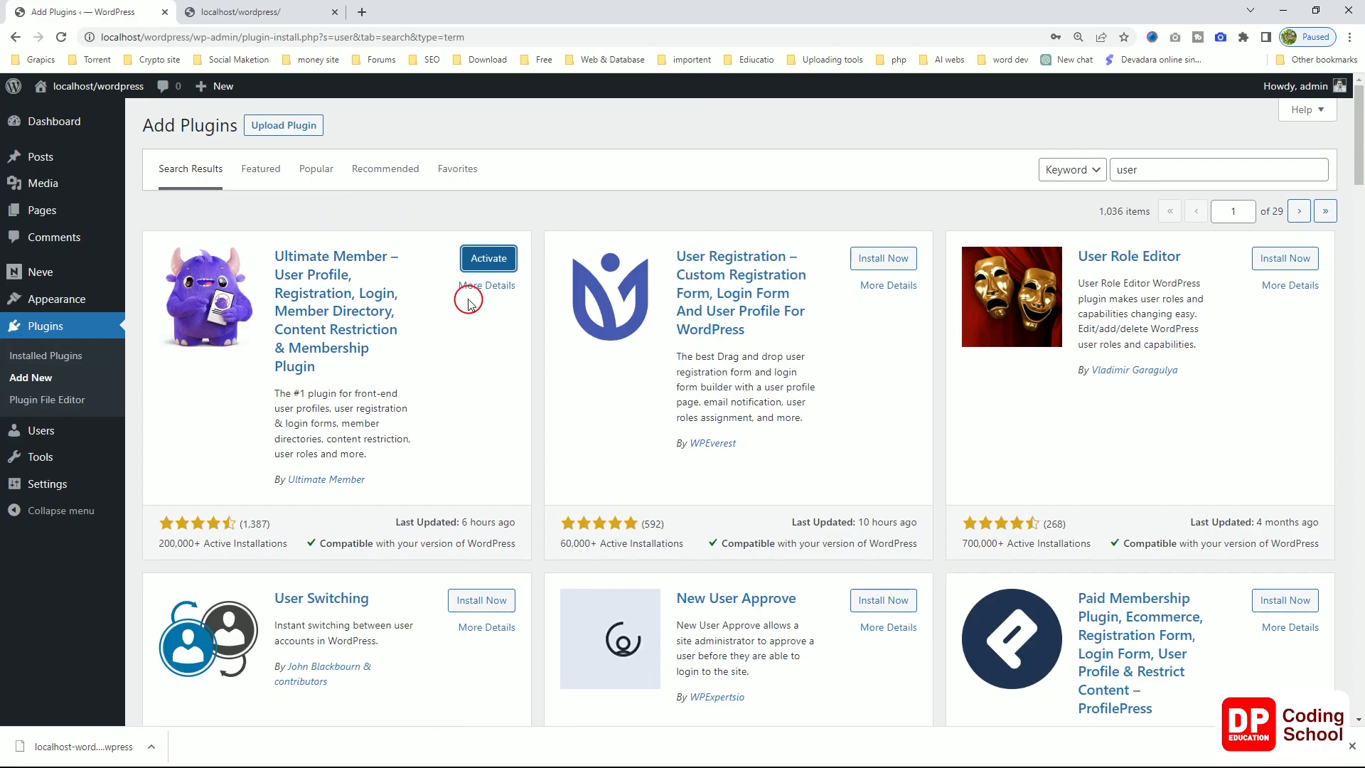
click(489, 260)
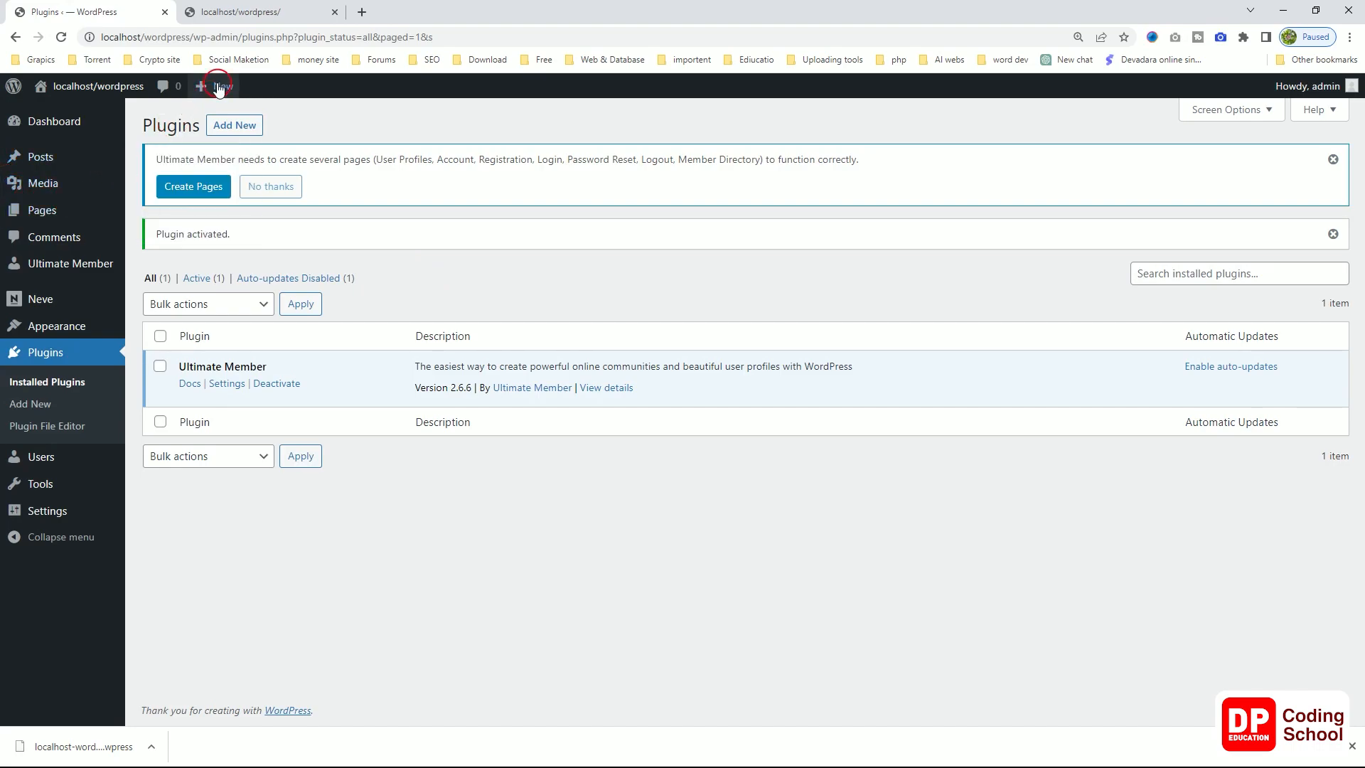
- Close the site's front-end tab and open the Pages list in a new tab to check the existing pages
click(286, 11)
click(334, 12)
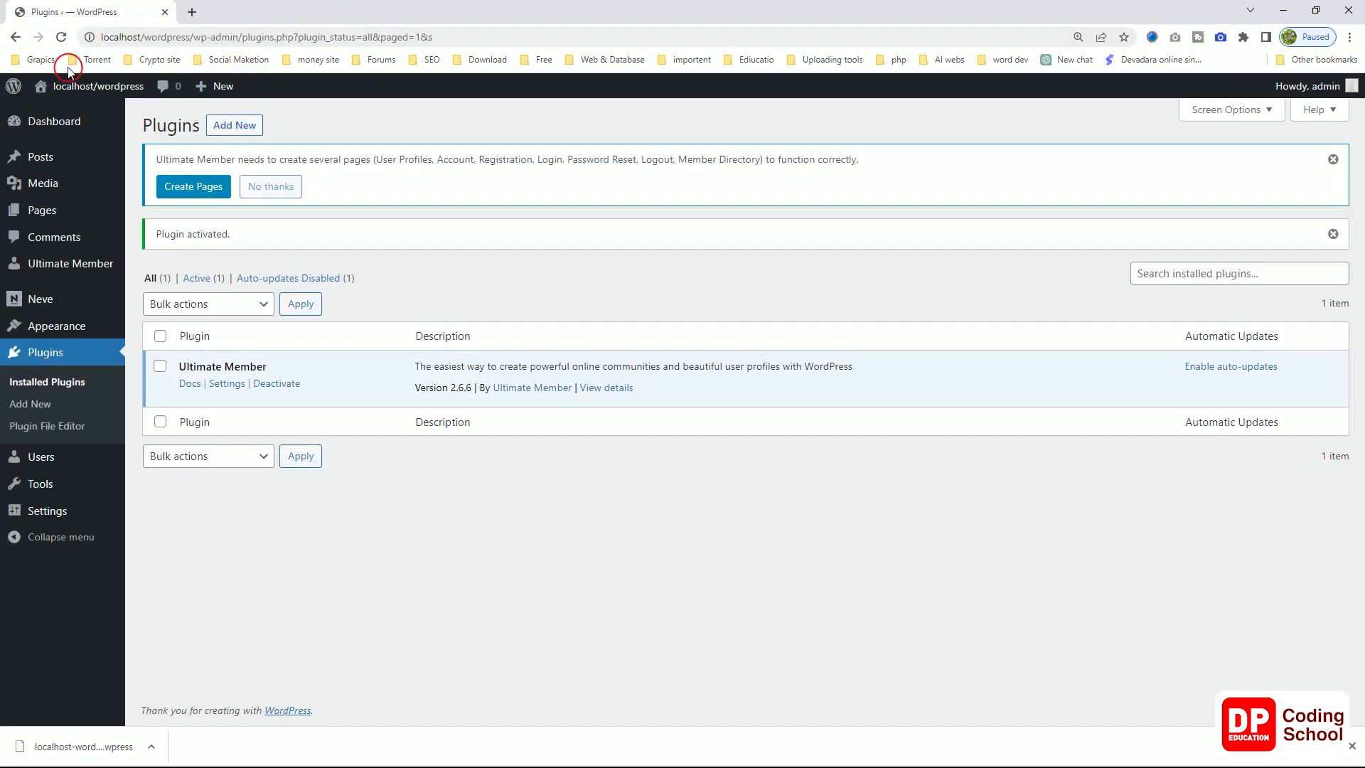
right_click(59, 211)
click(85, 221)
click(239, 12)
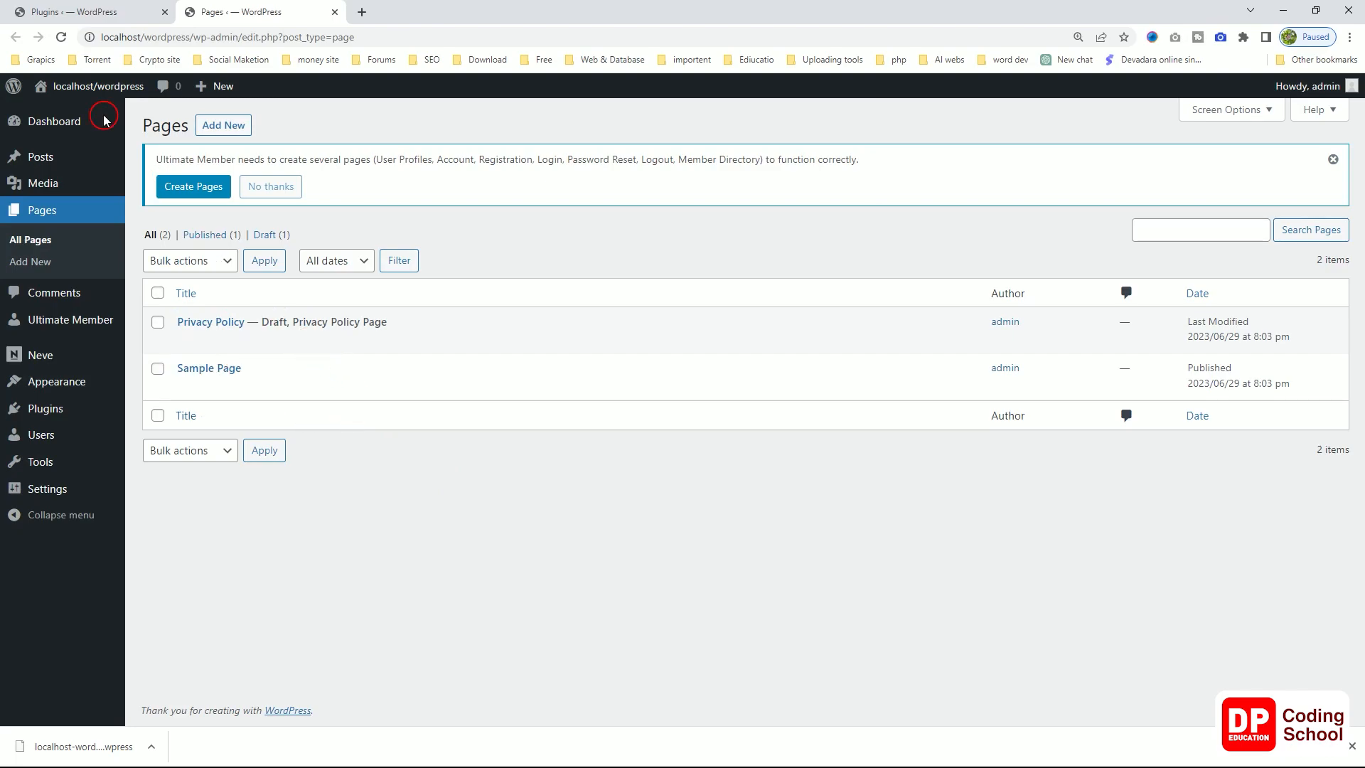
click(99, 12)
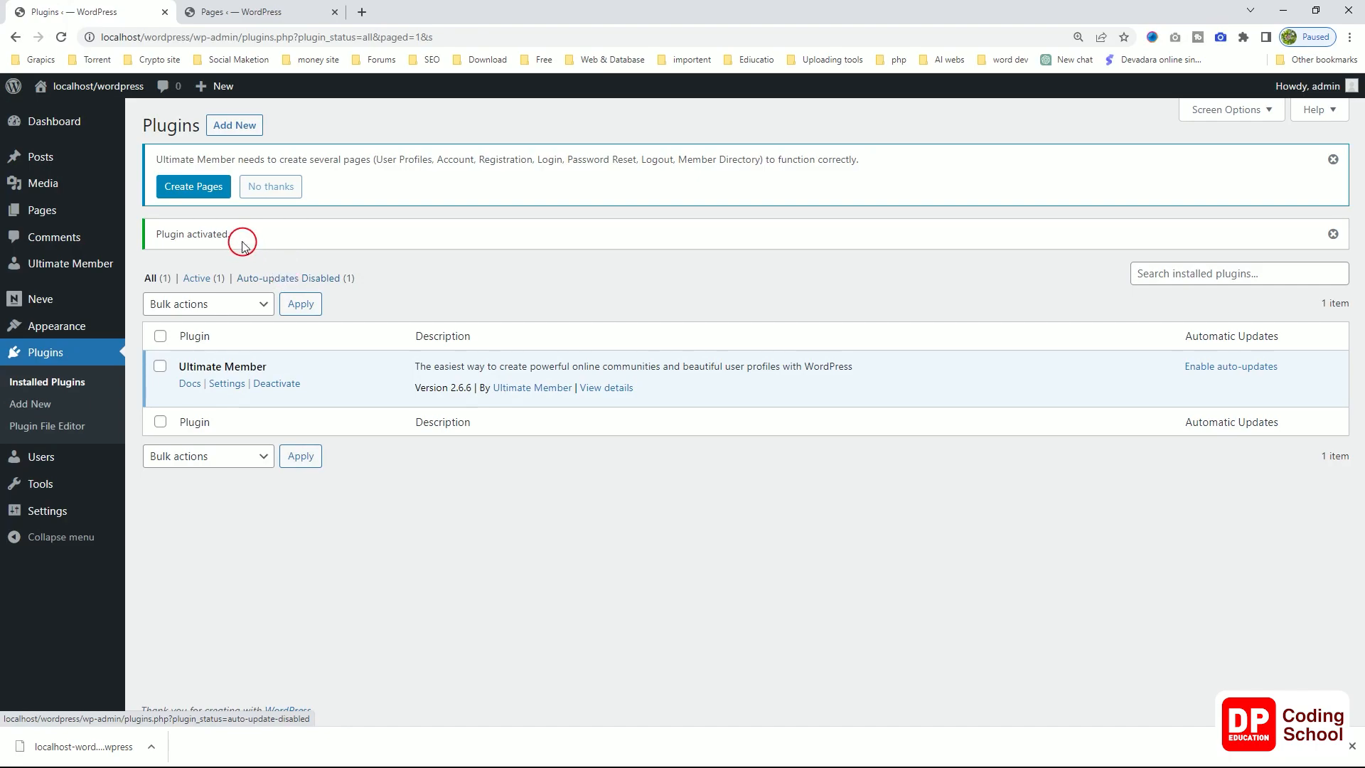
- Create the pages Ultimate Member needs and reload the Pages list to examine them
click(208, 192)
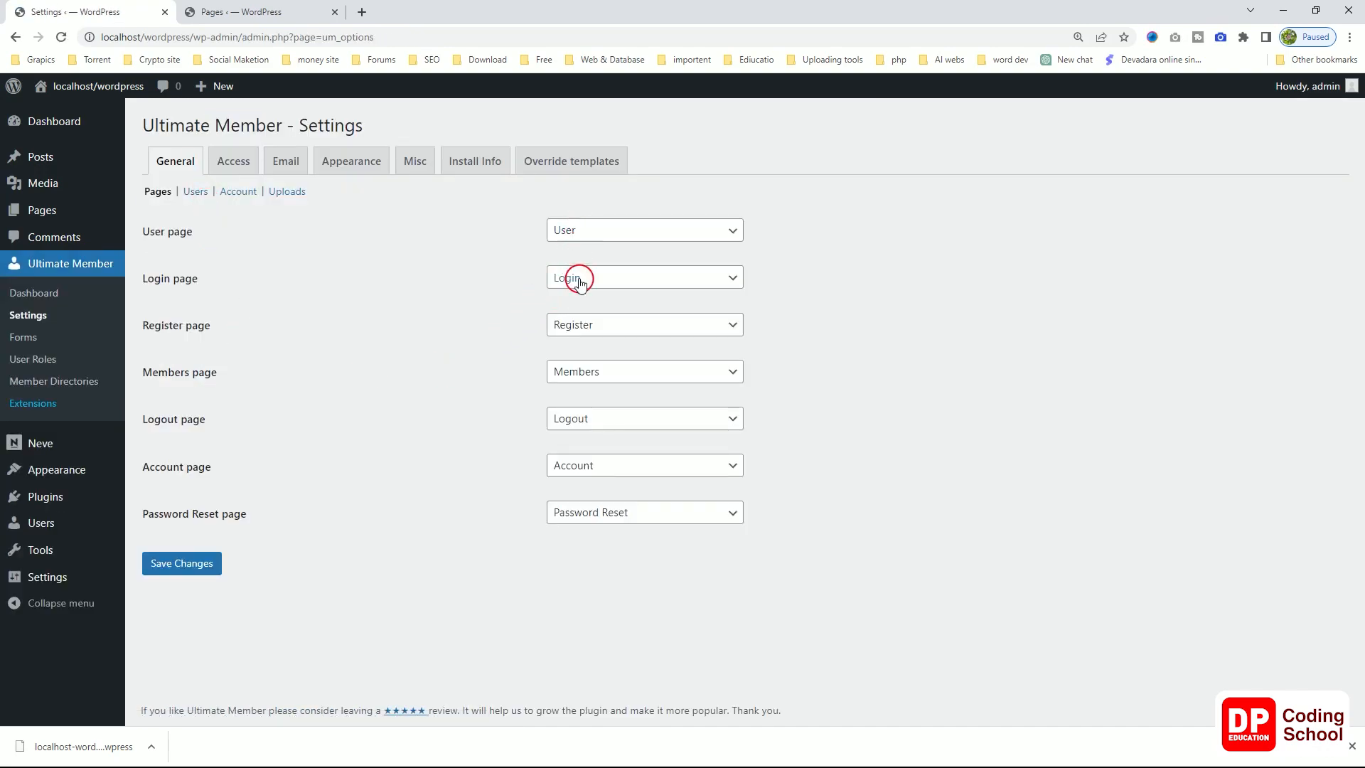
click(267, 22)
right_click(604, 222)
click(648, 270)
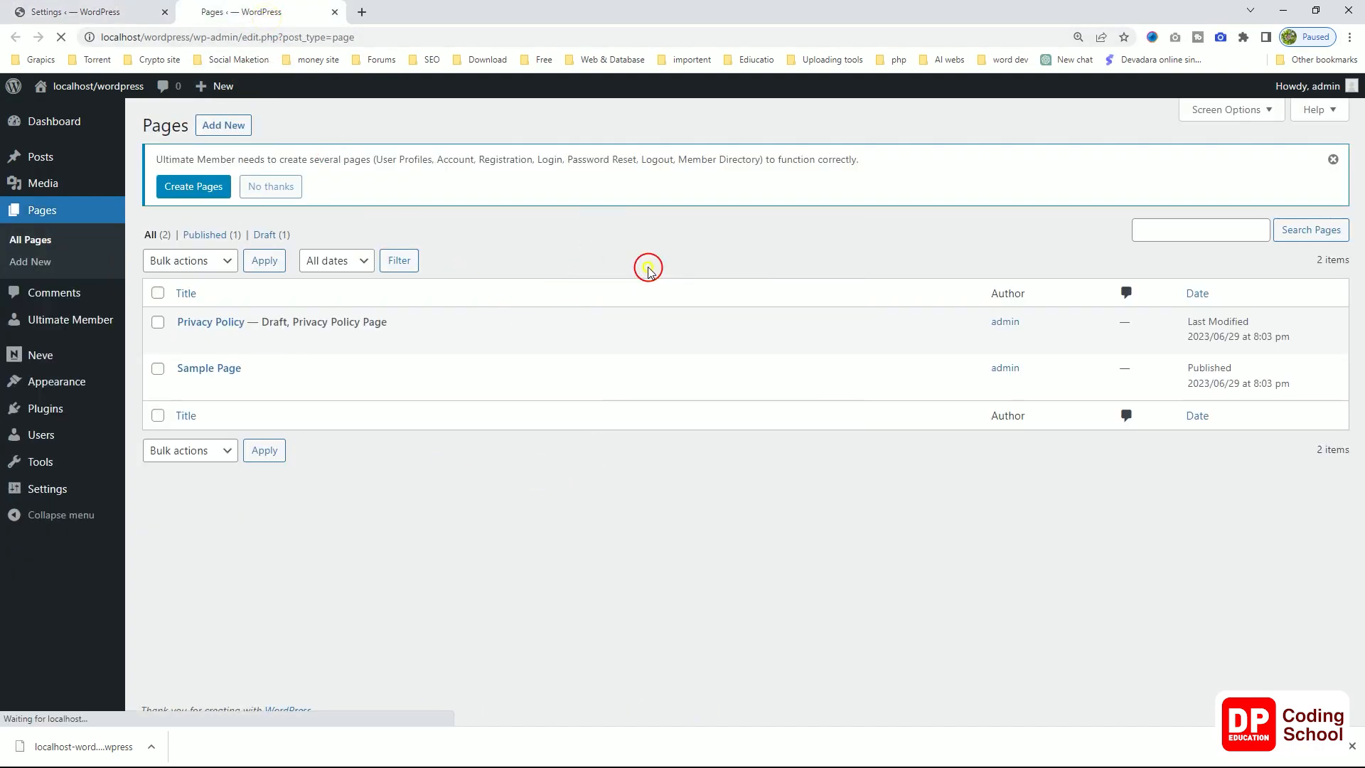
scroll(568, 292, down, 2)
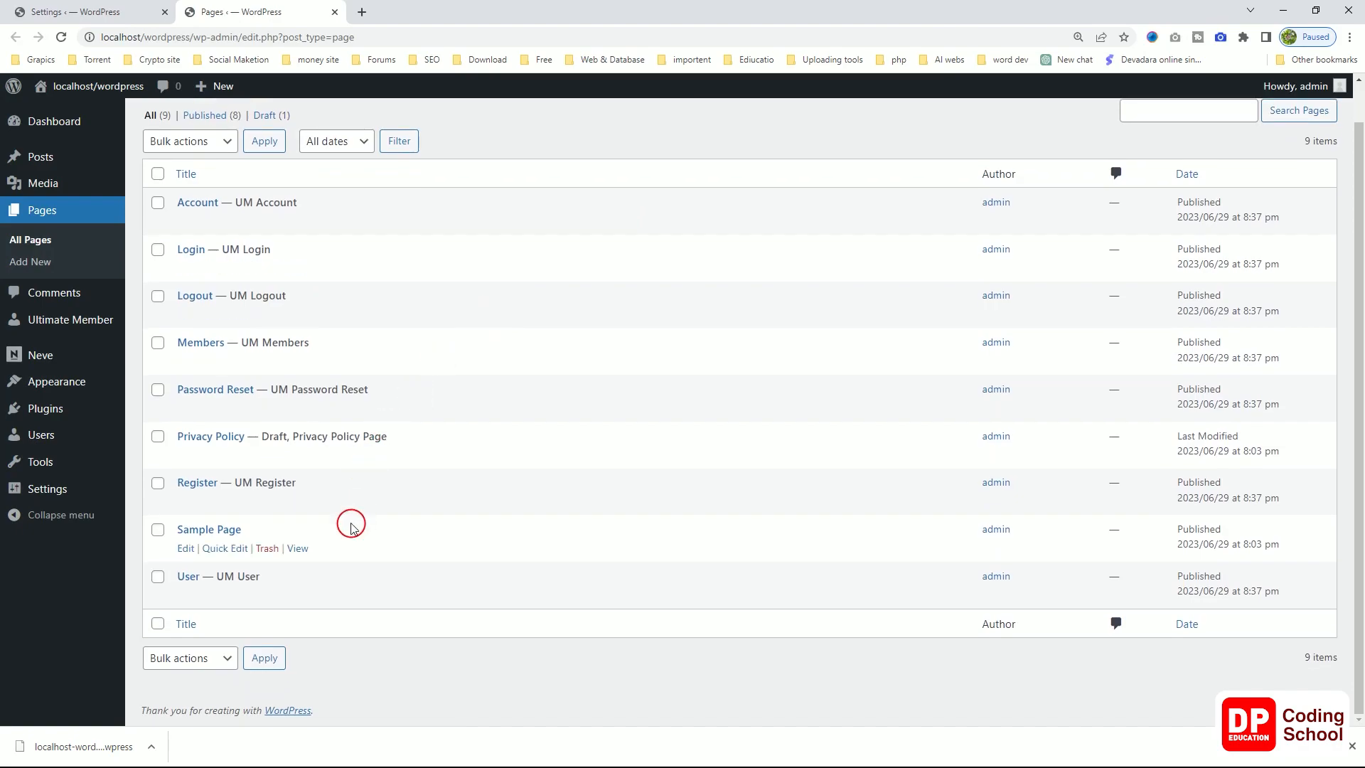
scroll(325, 288, up, 1)
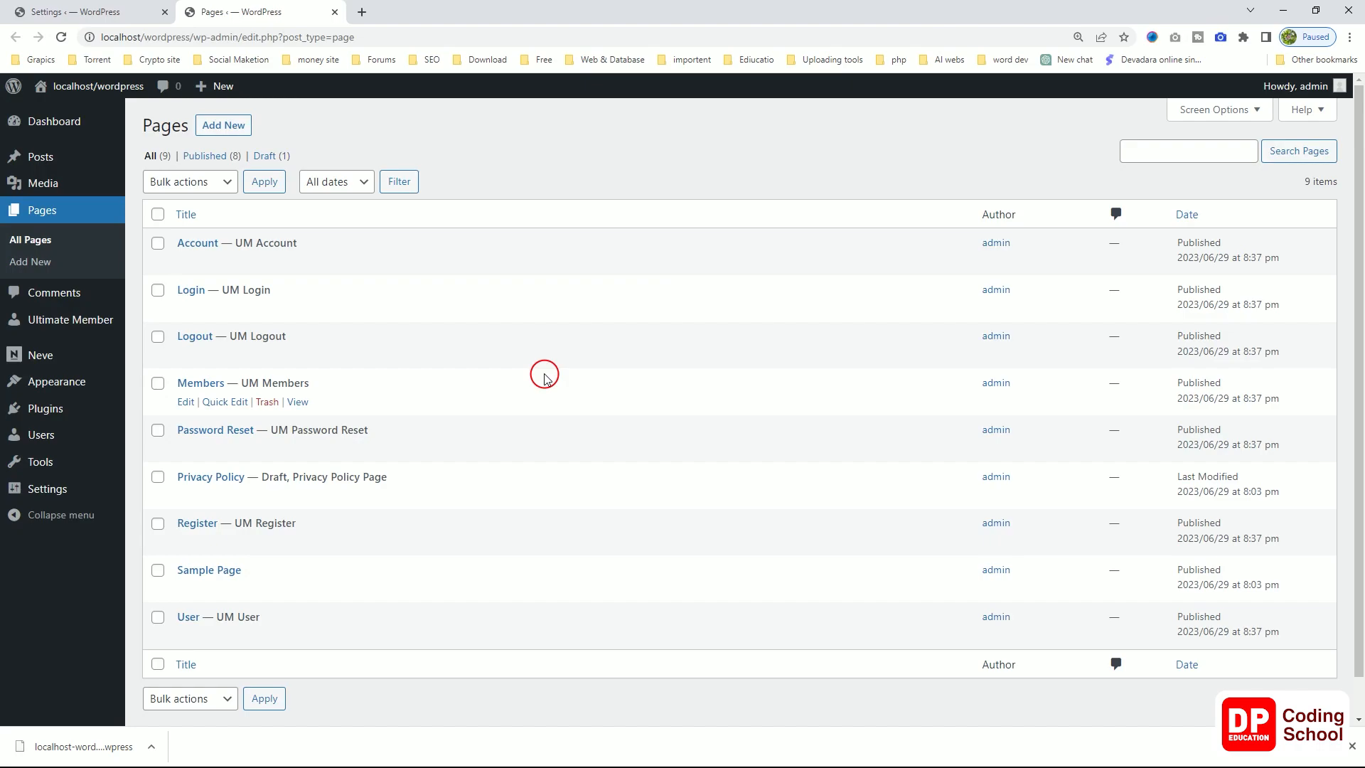
scroll(512, 299, down, 1)
scroll(466, 353, up, 1)
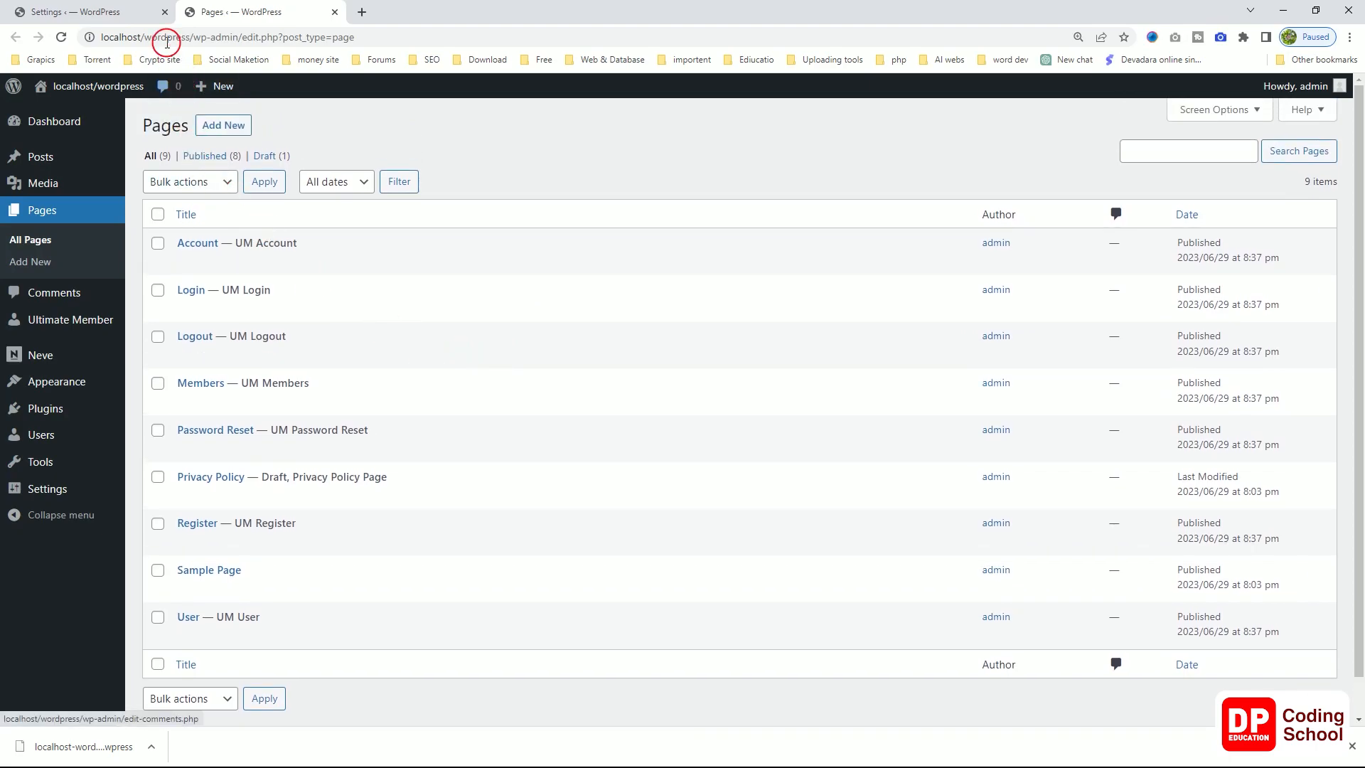
- Open the site's front page at localhost/wordpress/ in a new tab and examine its navigation menu
click(137, 21)
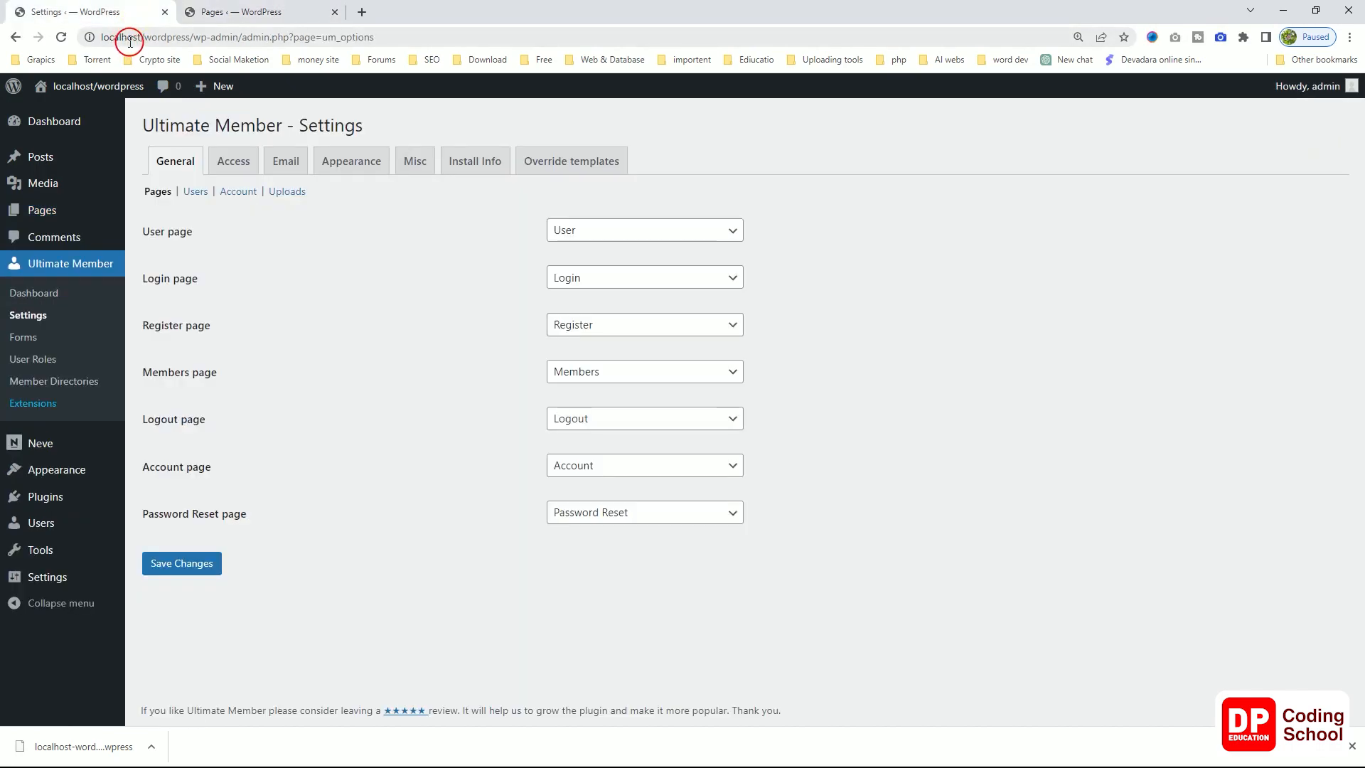
drag(194, 37, 100, 36)
right_click(155, 33)
click(191, 110)
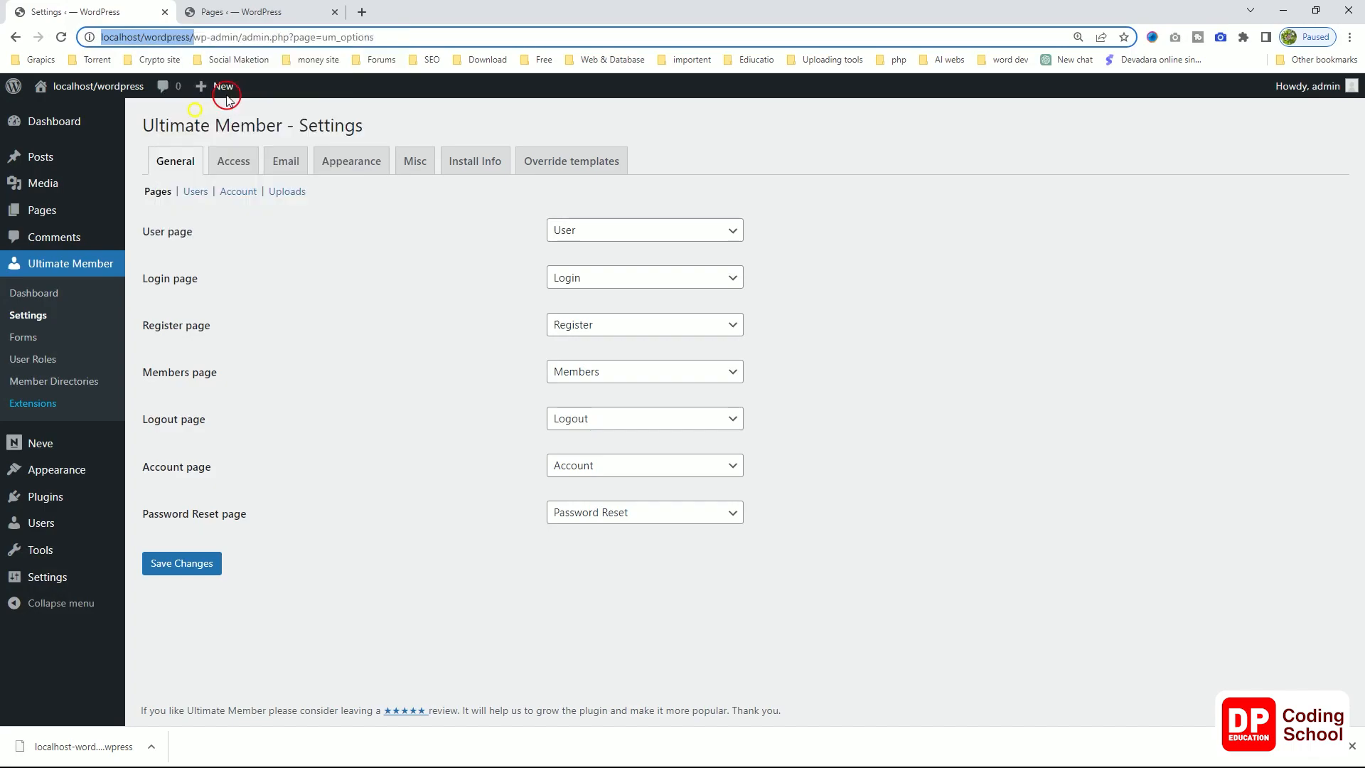
click(362, 12)
right_click(306, 37)
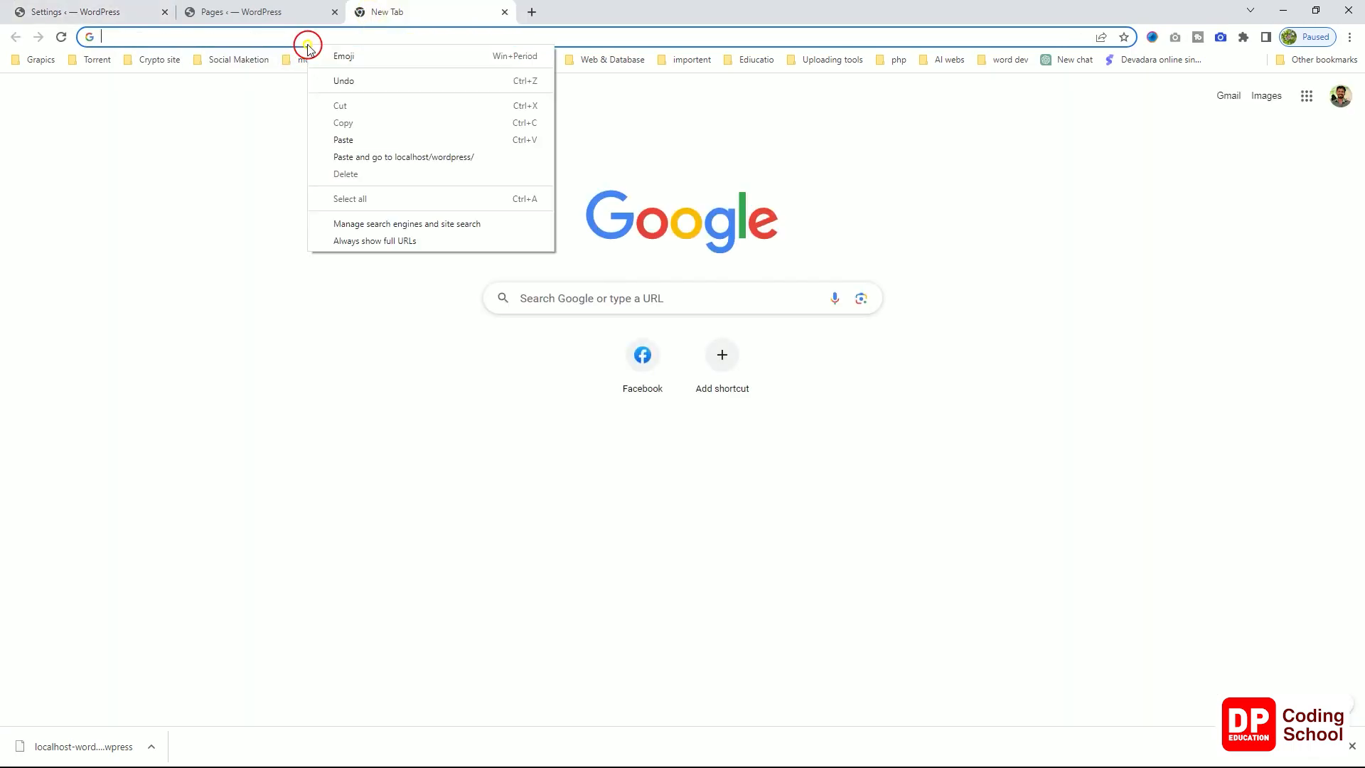
click(353, 135)
key(Return)
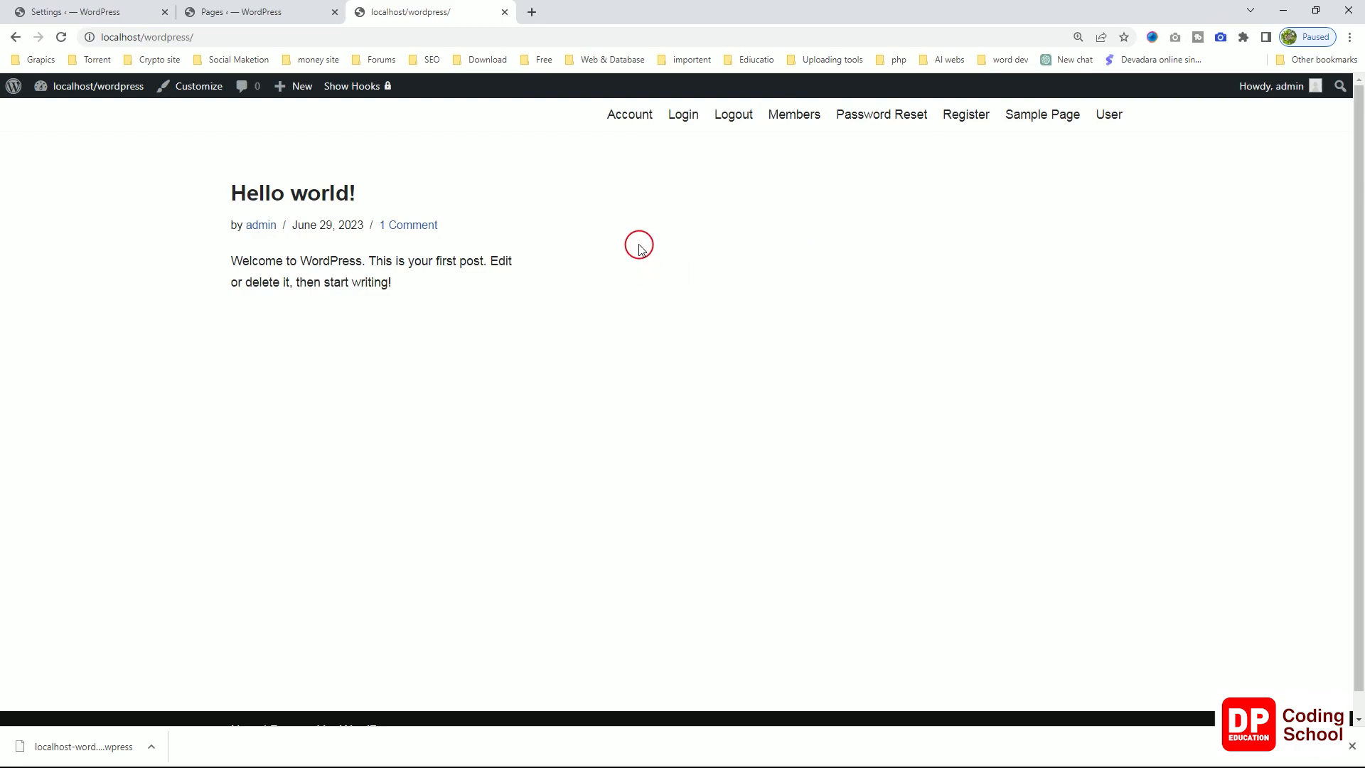
right_click(632, 208)
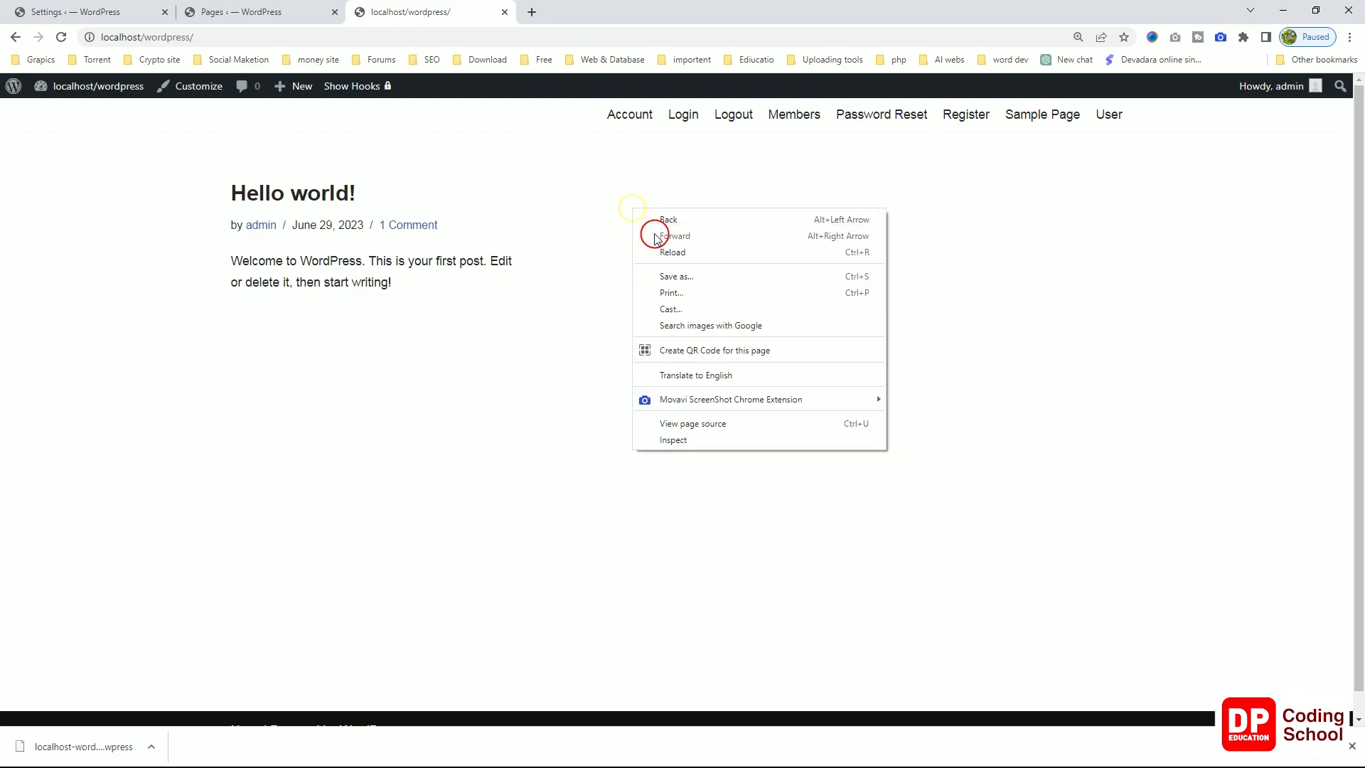
click(488, 196)
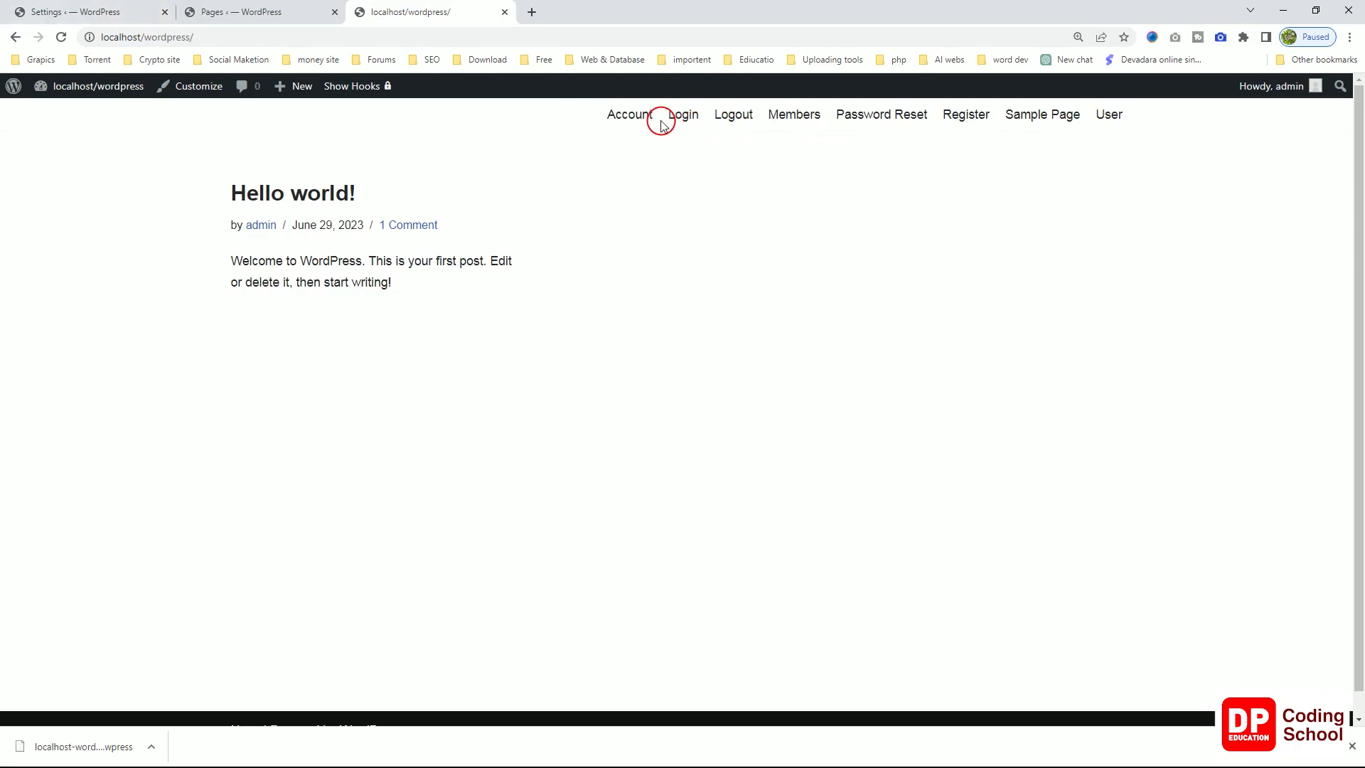
- Examine the front-end Login, Members and User pages of the site
click(685, 122)
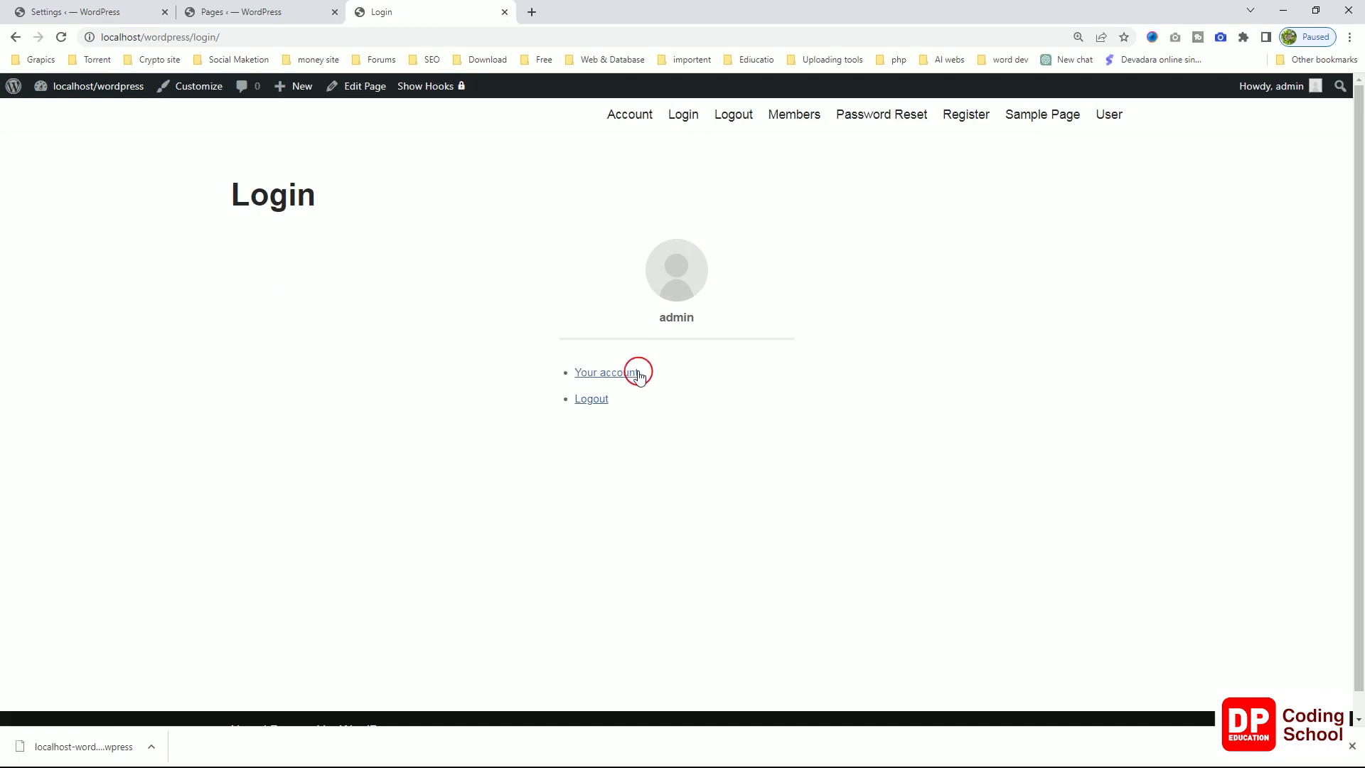
click(610, 371)
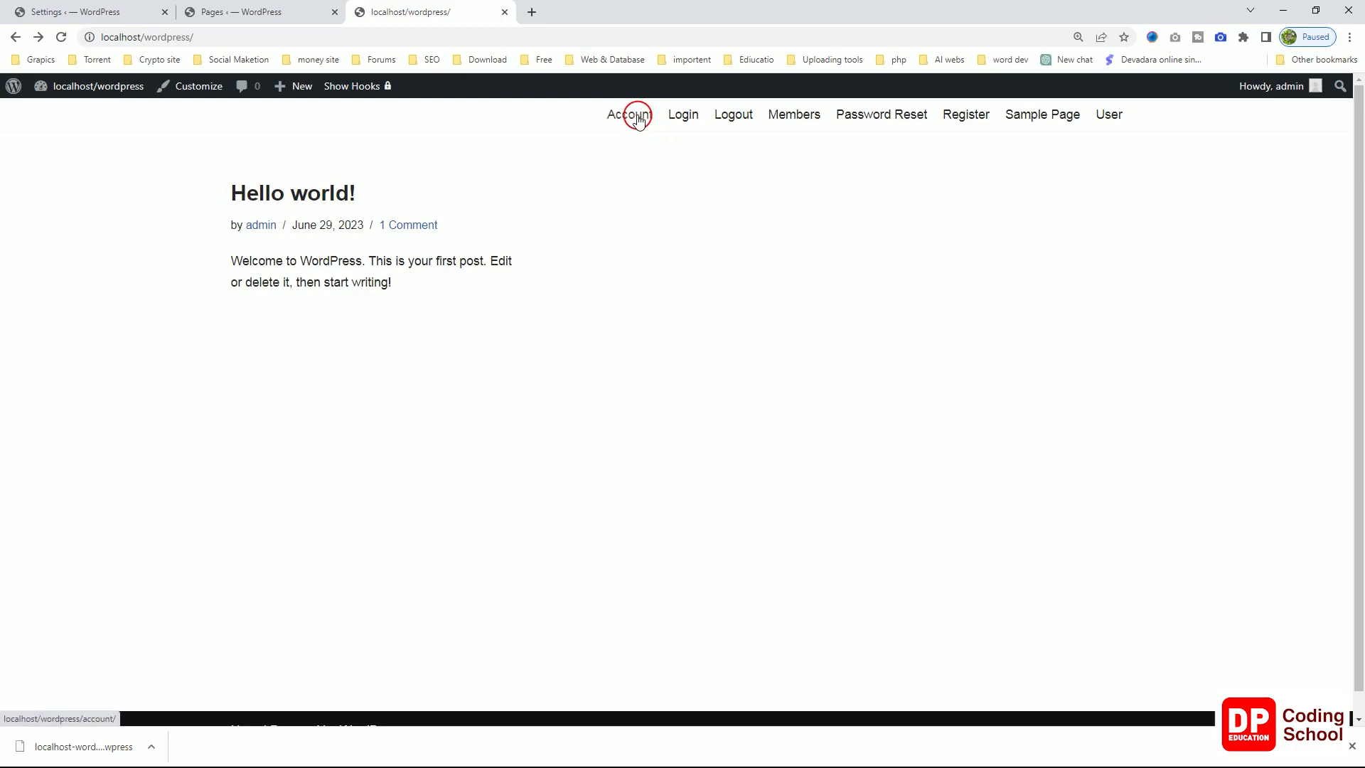
click(787, 118)
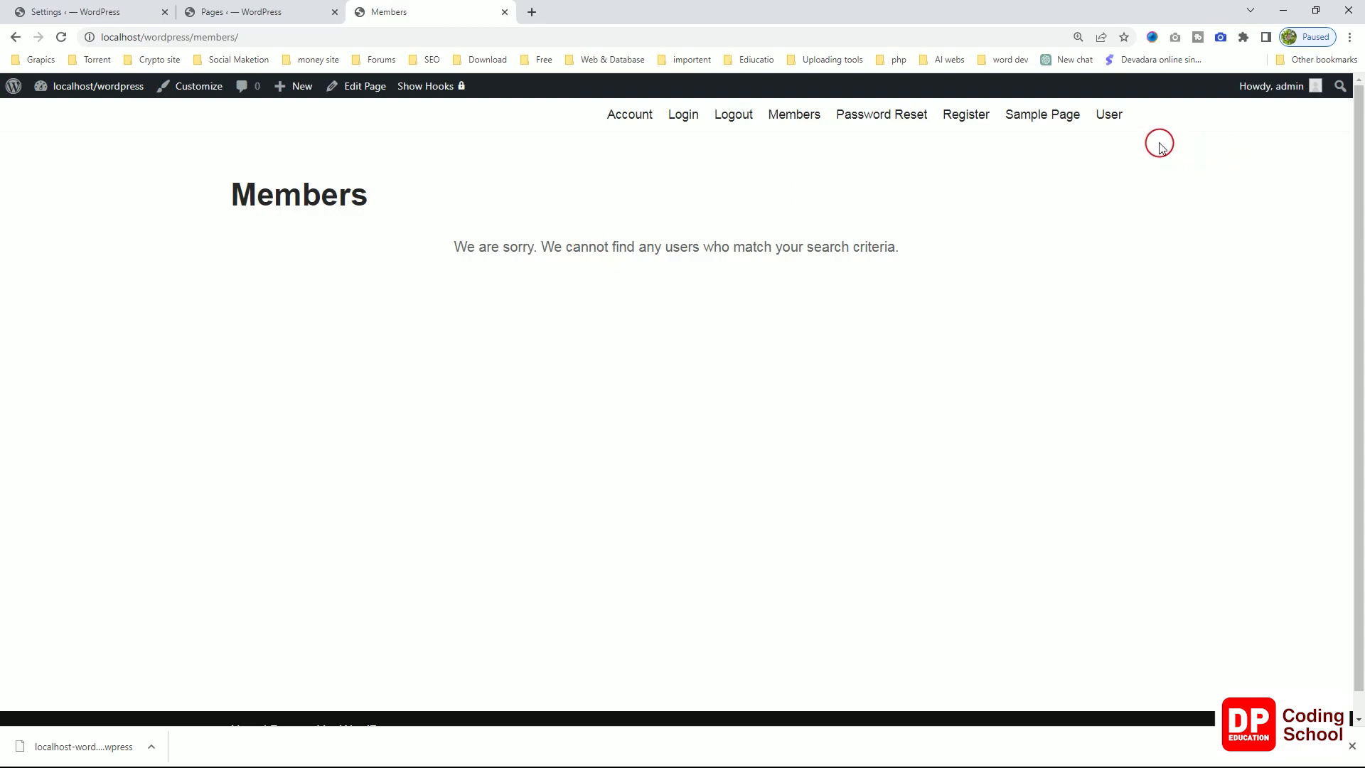
click(1110, 118)
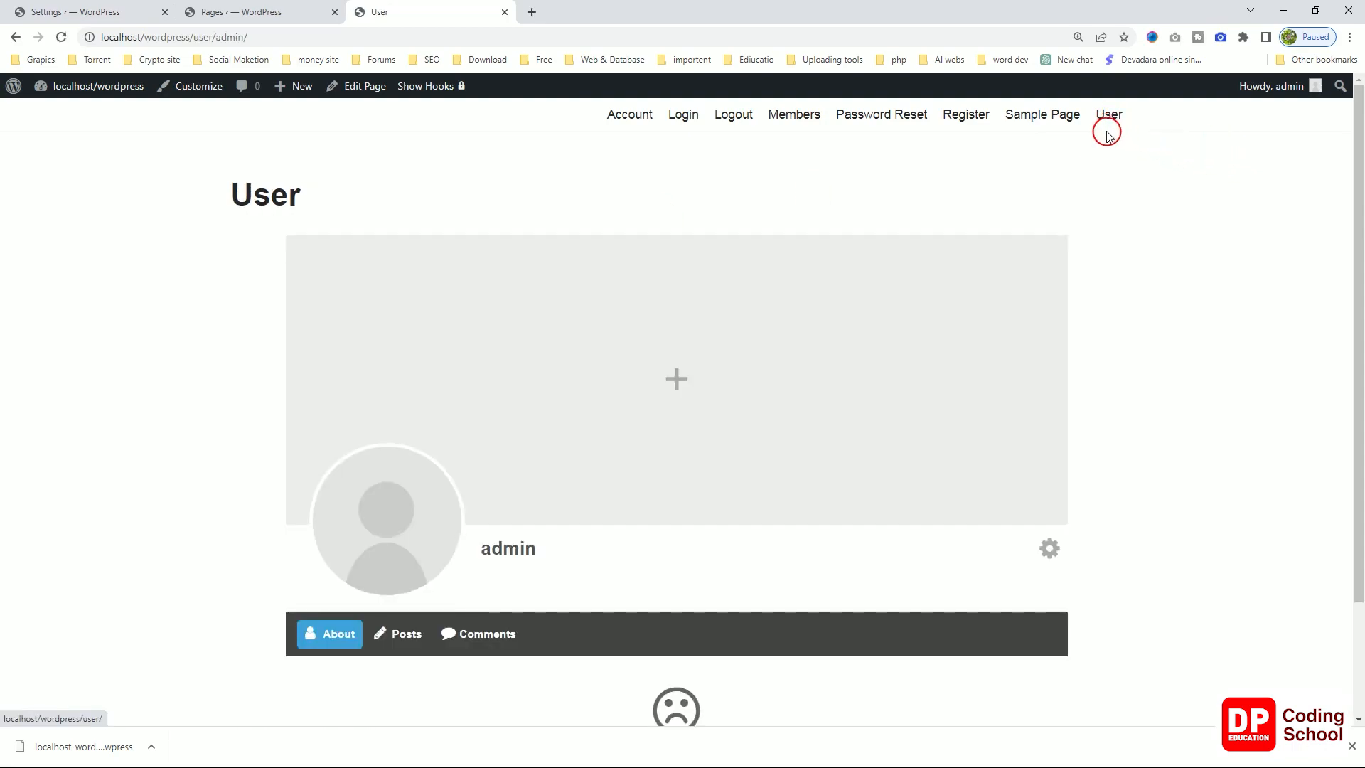
scroll(913, 385, down, 2)
scroll(914, 386, up, 2)
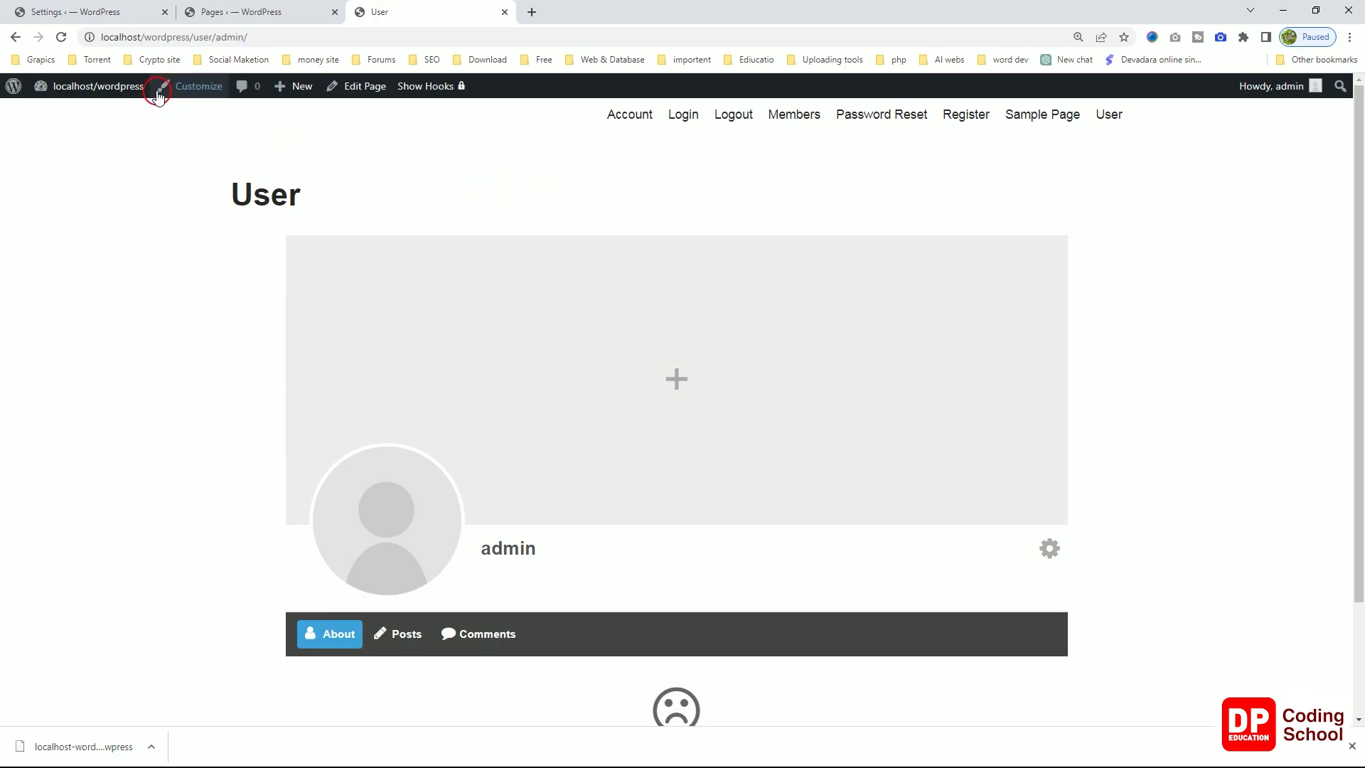
- Close the Pages list and User page tabs, keeping only the Ultimate Member settings open
click(253, 16)
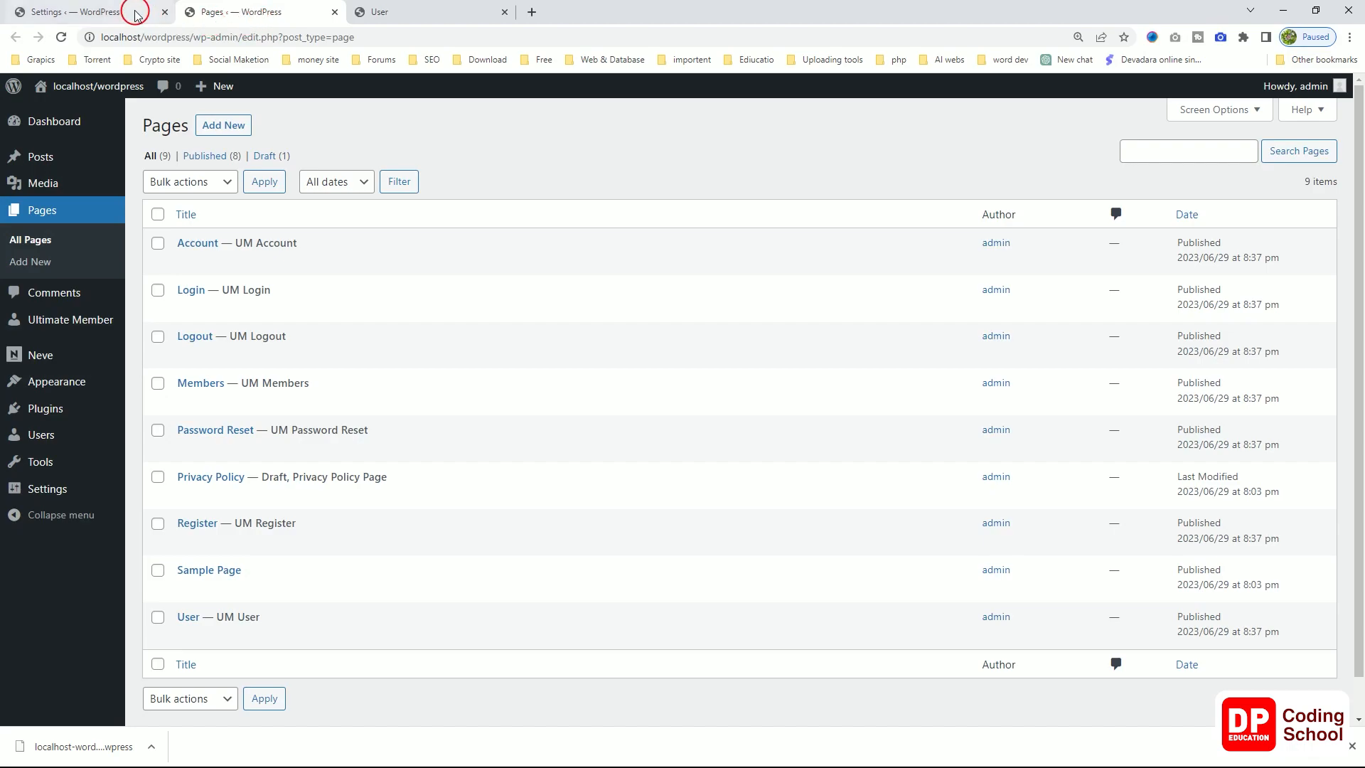
click(334, 13)
click(334, 13)
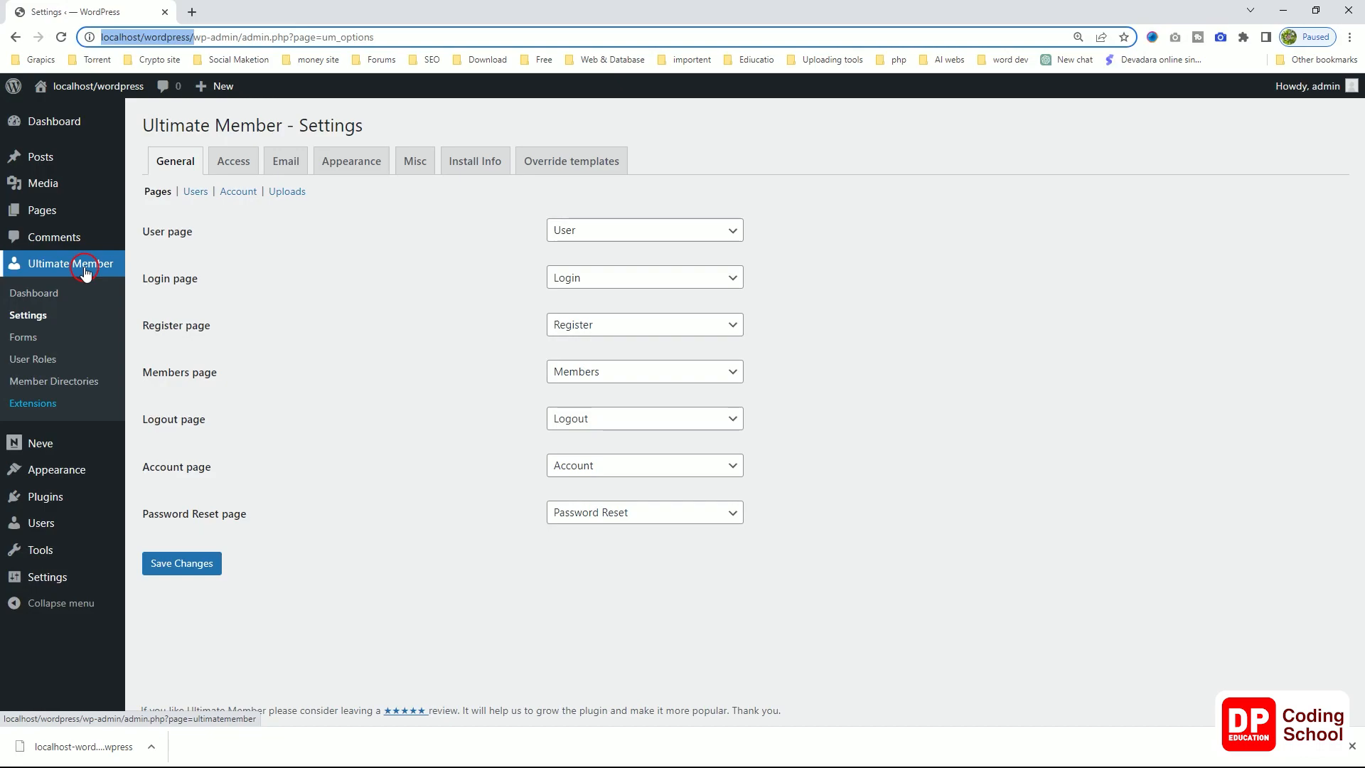
- Examine the Ultimate Member dashboard and reopen it from the main WordPress dashboard
click(30, 297)
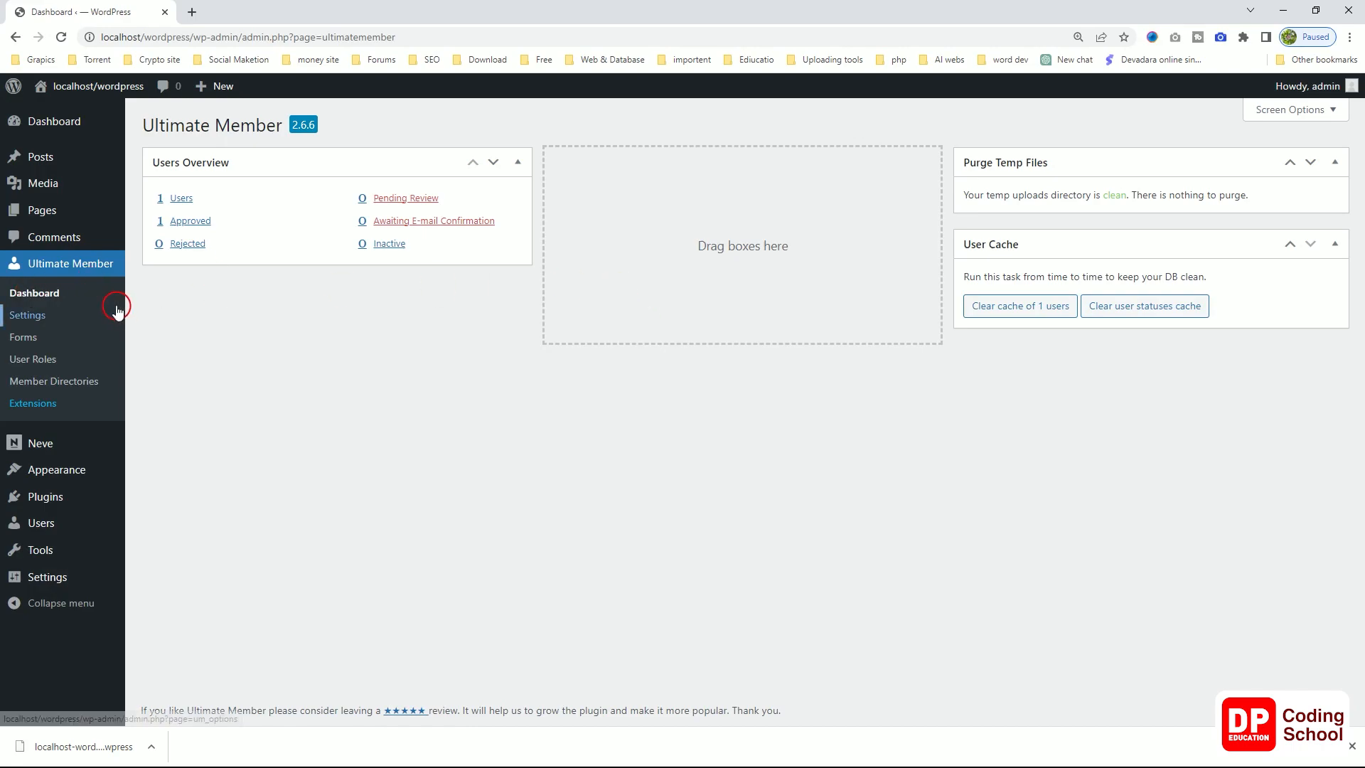
click(62, 132)
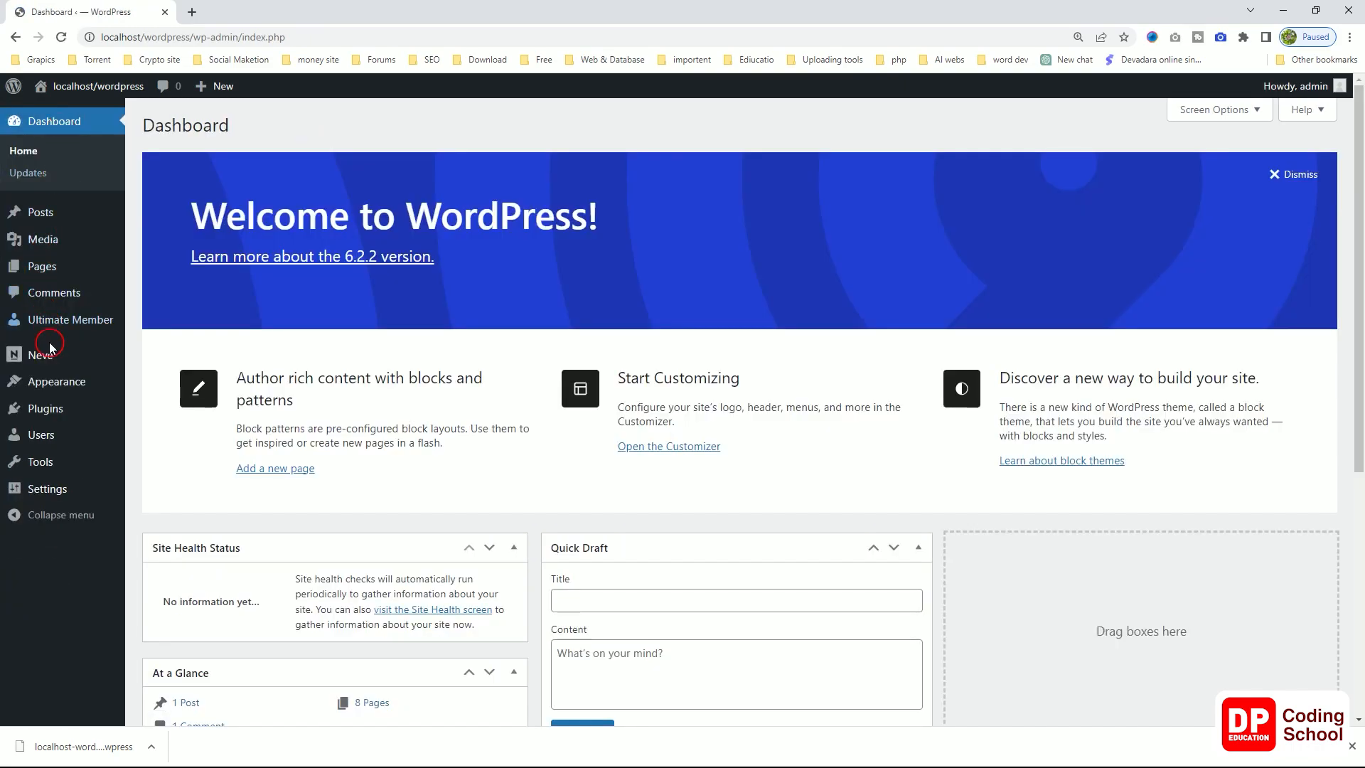
mouse_move(66, 273)
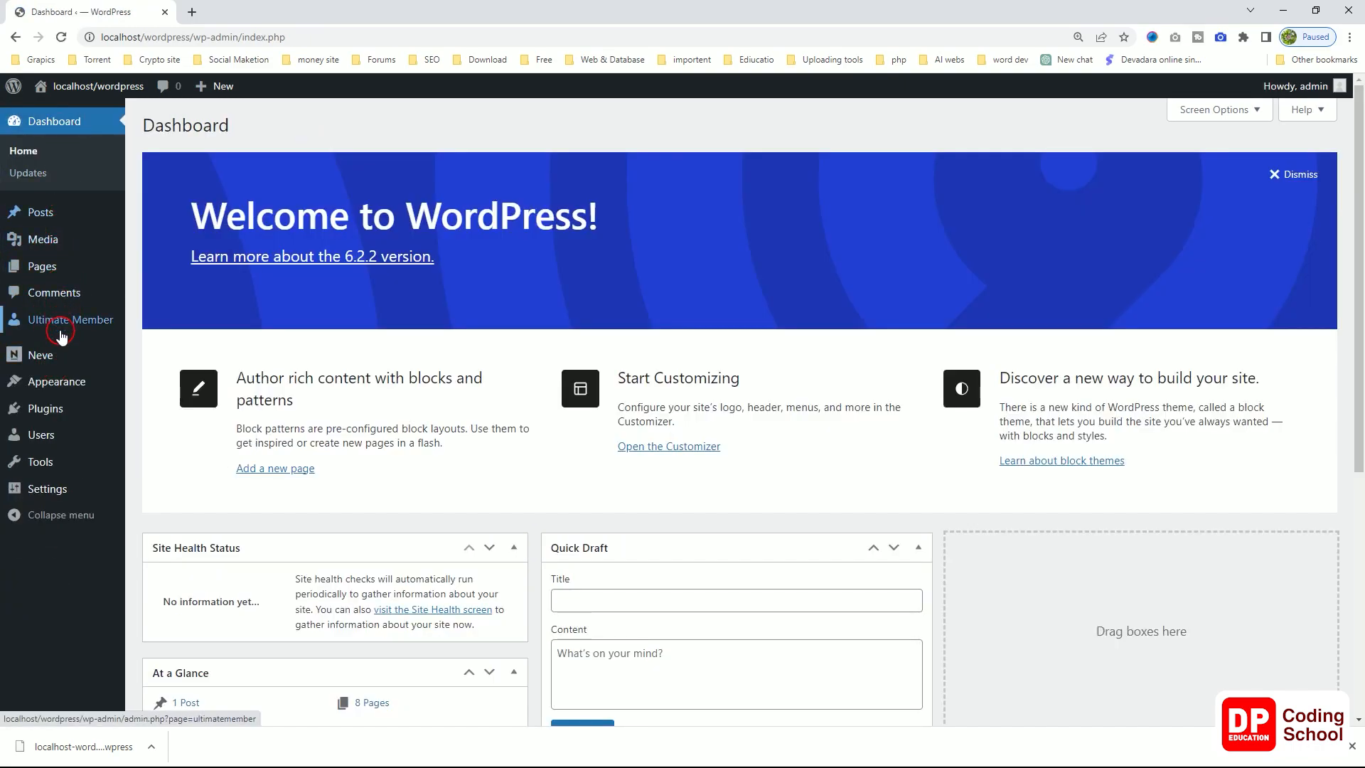
click(69, 320)
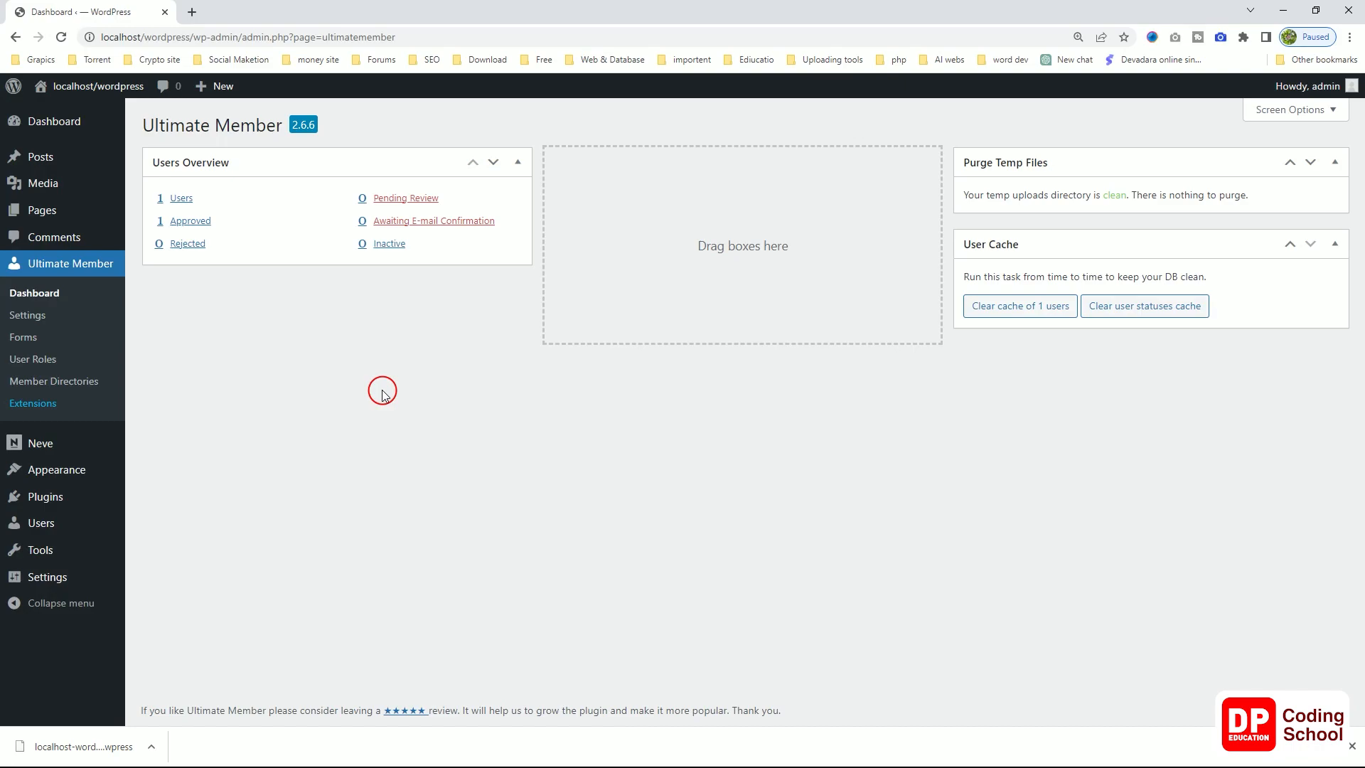
- Examine Ultimate Member's general settings for pages and users, including the choices for Profile Permalink Base
click(31, 320)
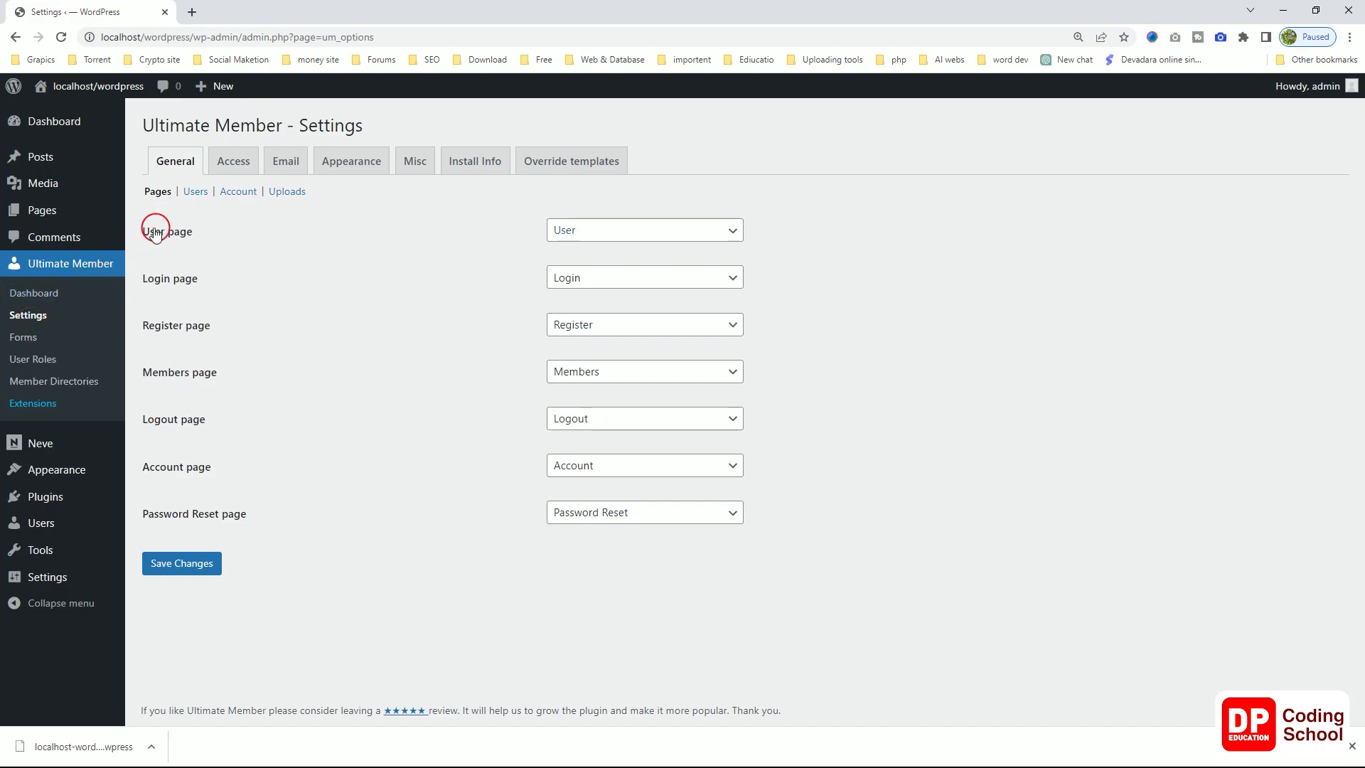
click(191, 192)
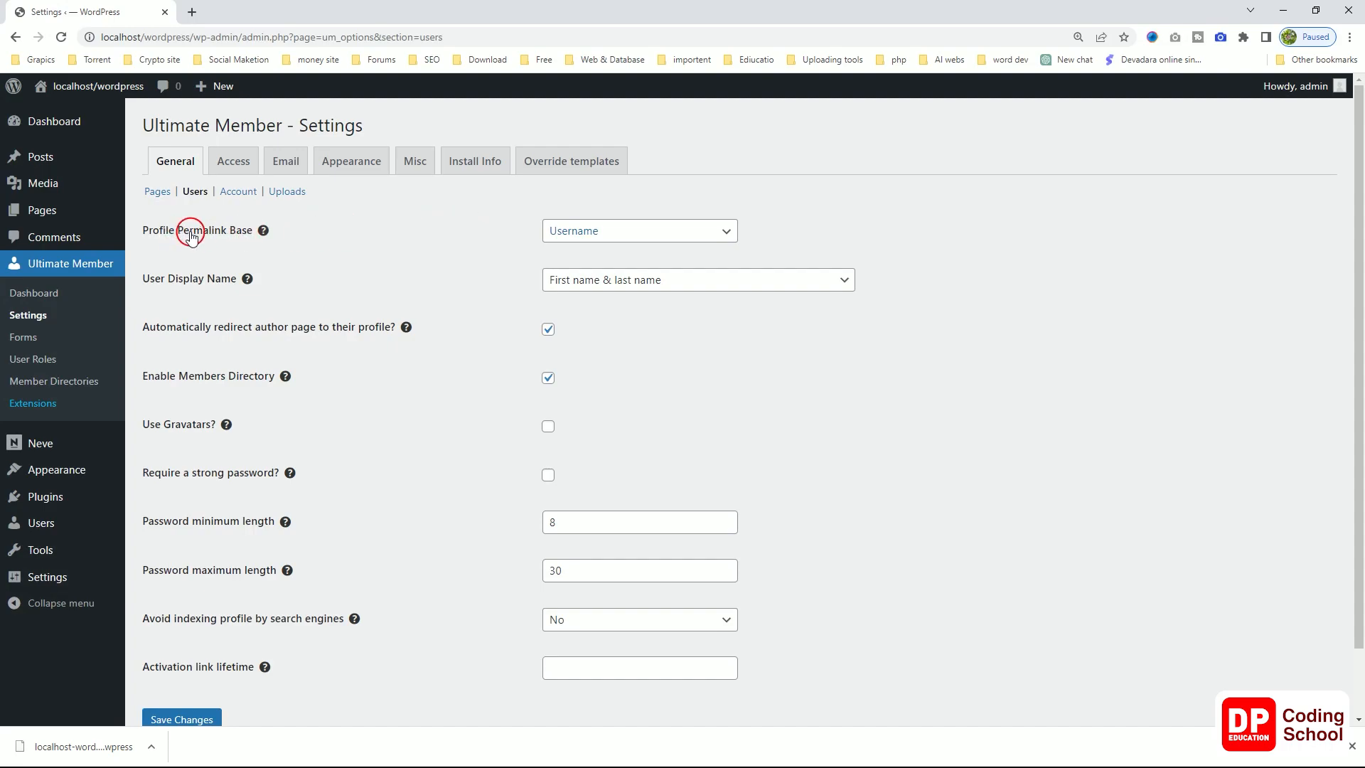
click(592, 232)
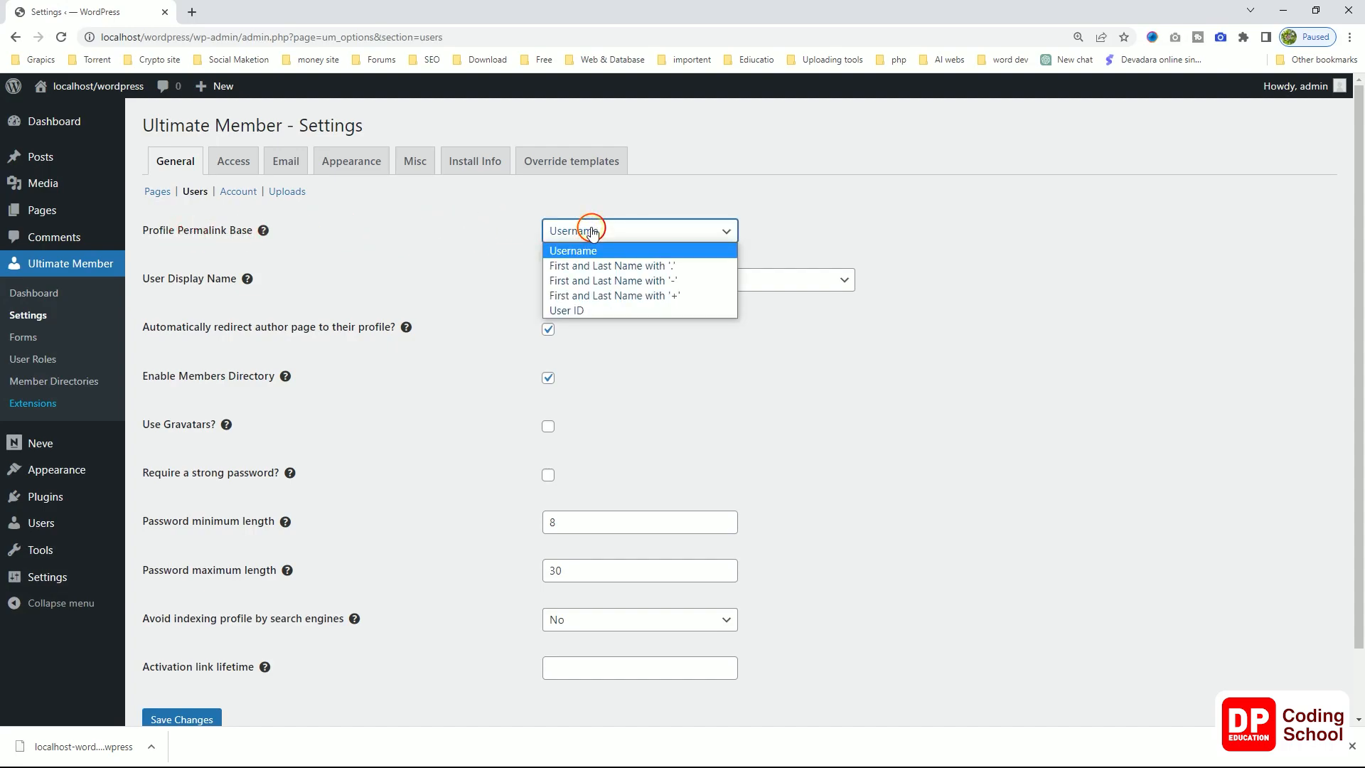
click(592, 231)
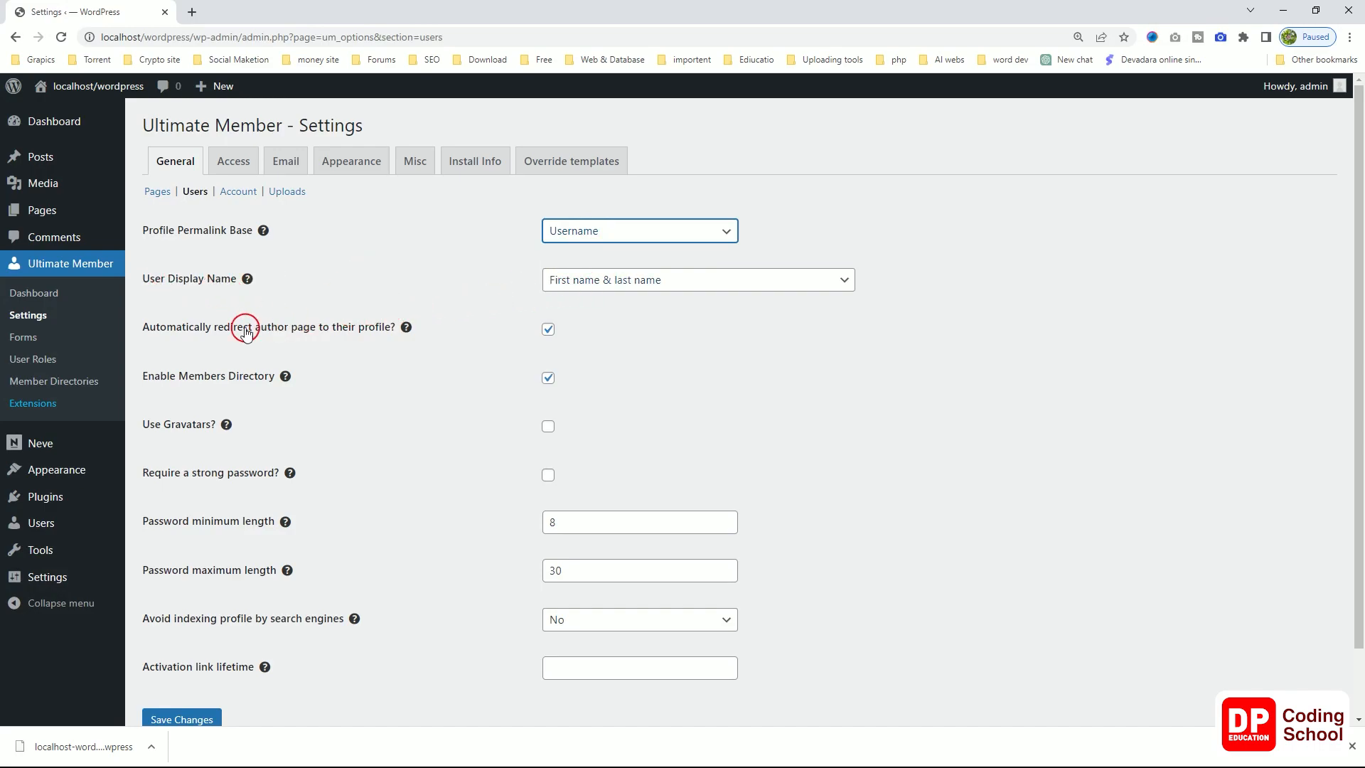
- Examine the general Users settings, including author redirection, members directory, password length and search engine indexing options
scroll(229, 381, down, 1)
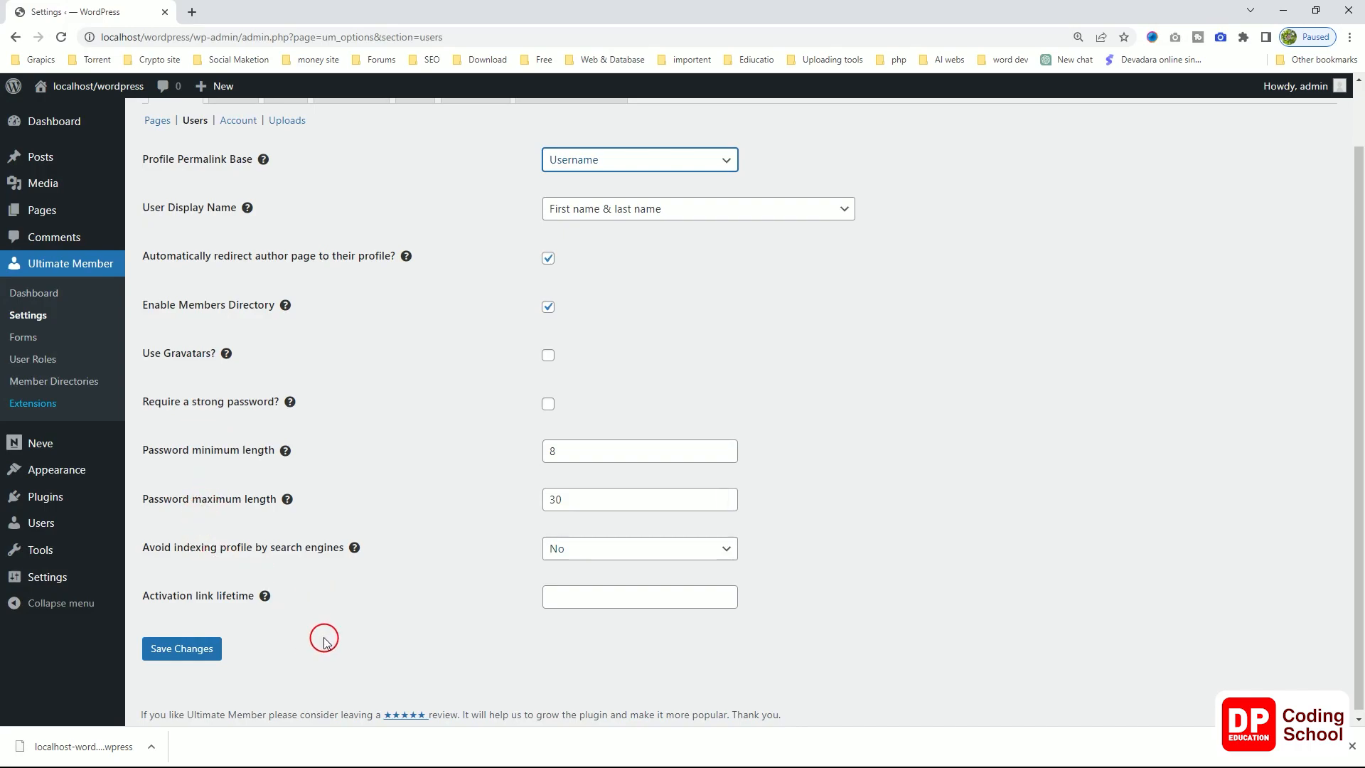
scroll(324, 636, up, 1)
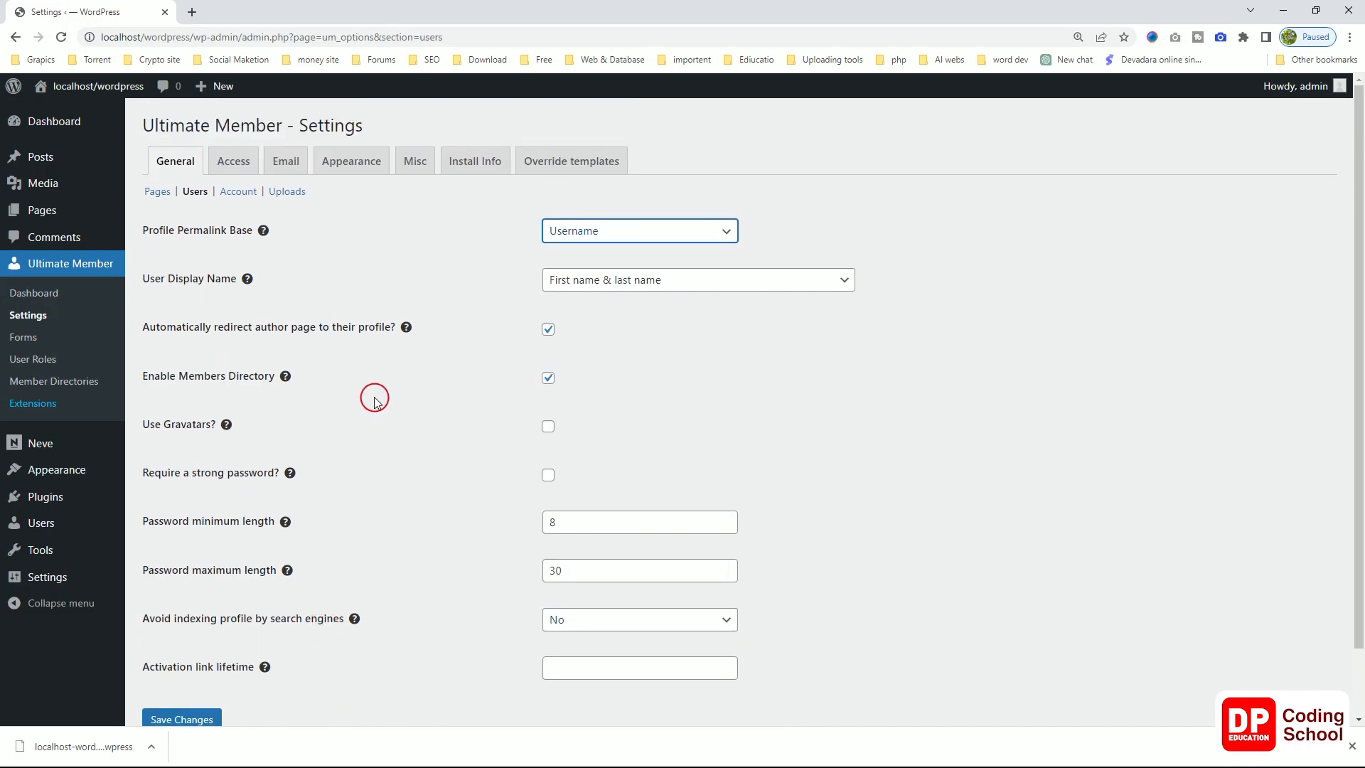
scroll(374, 400, down, 1)
scroll(375, 400, up, 1)
scroll(362, 353, down, 1)
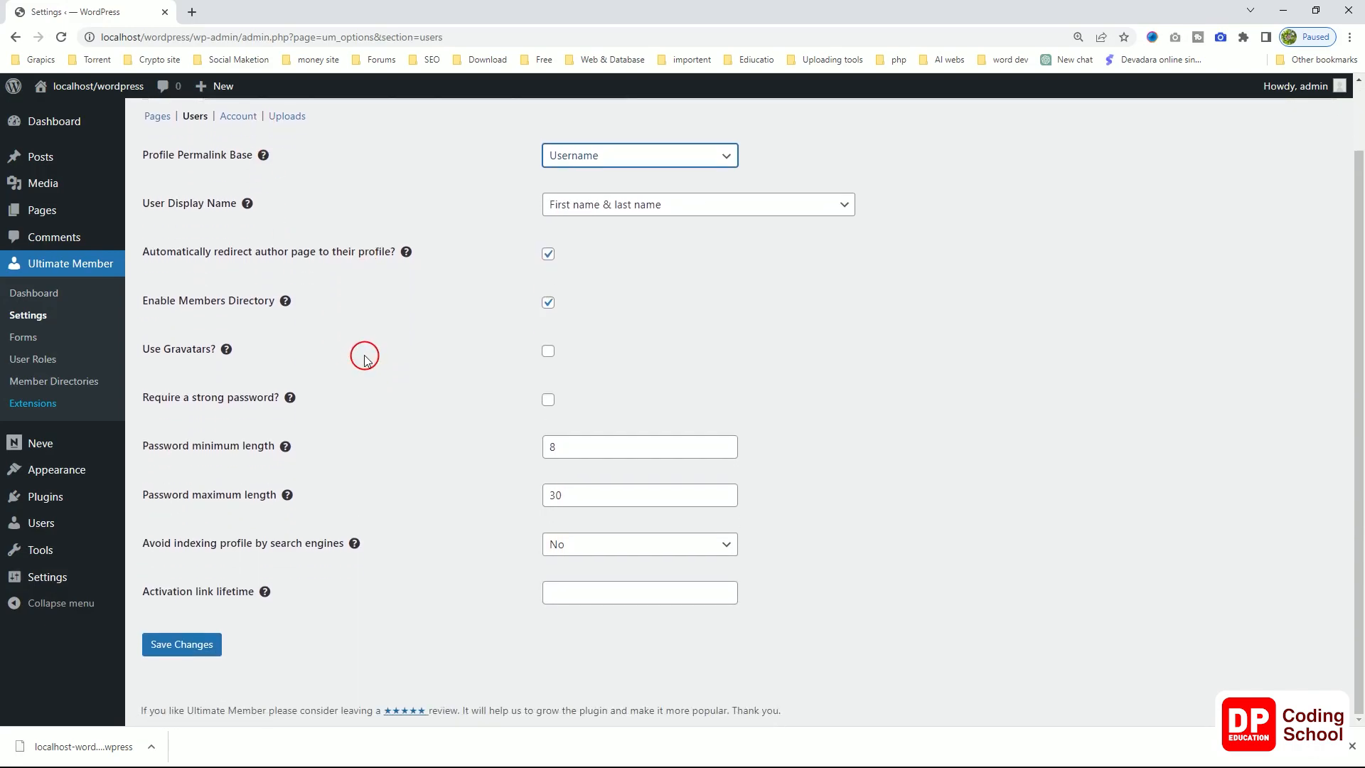
scroll(363, 354, up, 1)
- Examine the general Account and Uploads settings, including account tabs, name fields, photo file sizes and thumbnail sizes
click(230, 190)
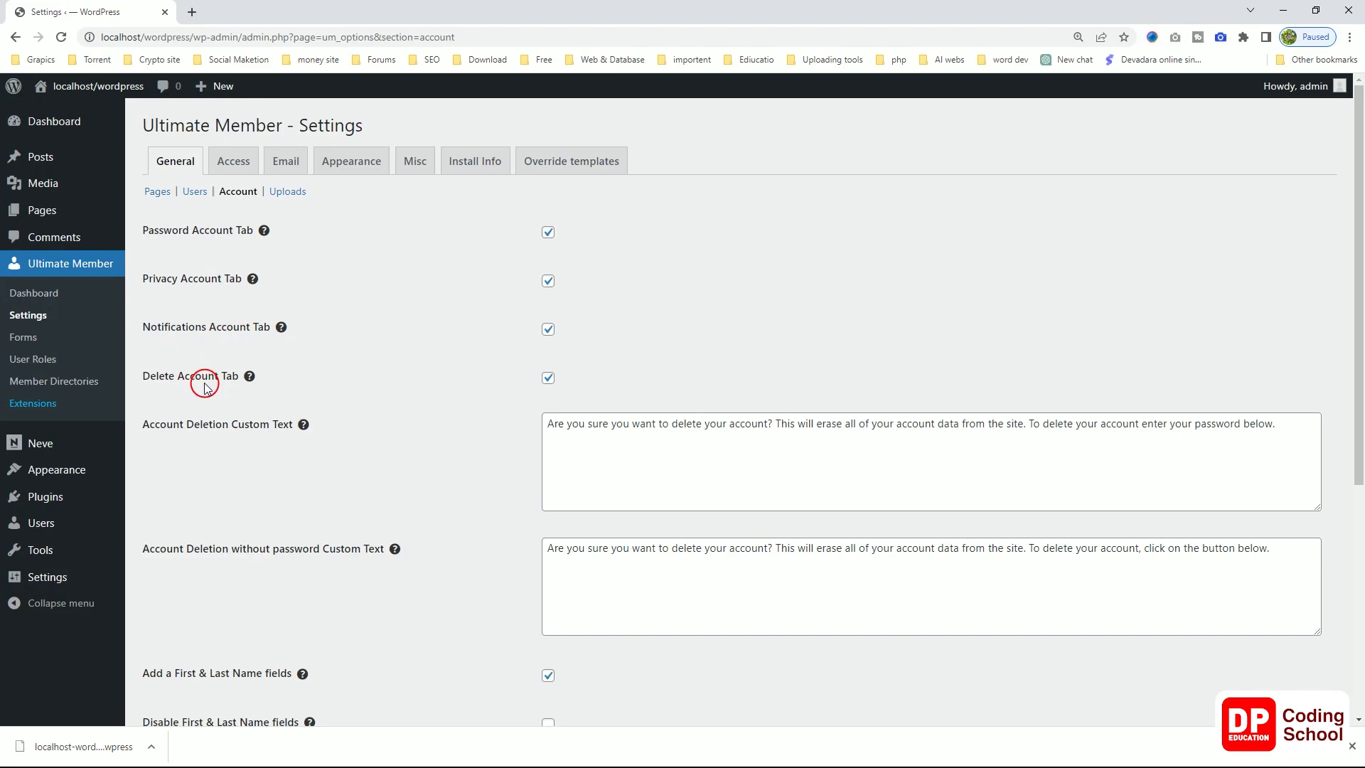
scroll(213, 369, down, 1)
scroll(218, 371, down, 4)
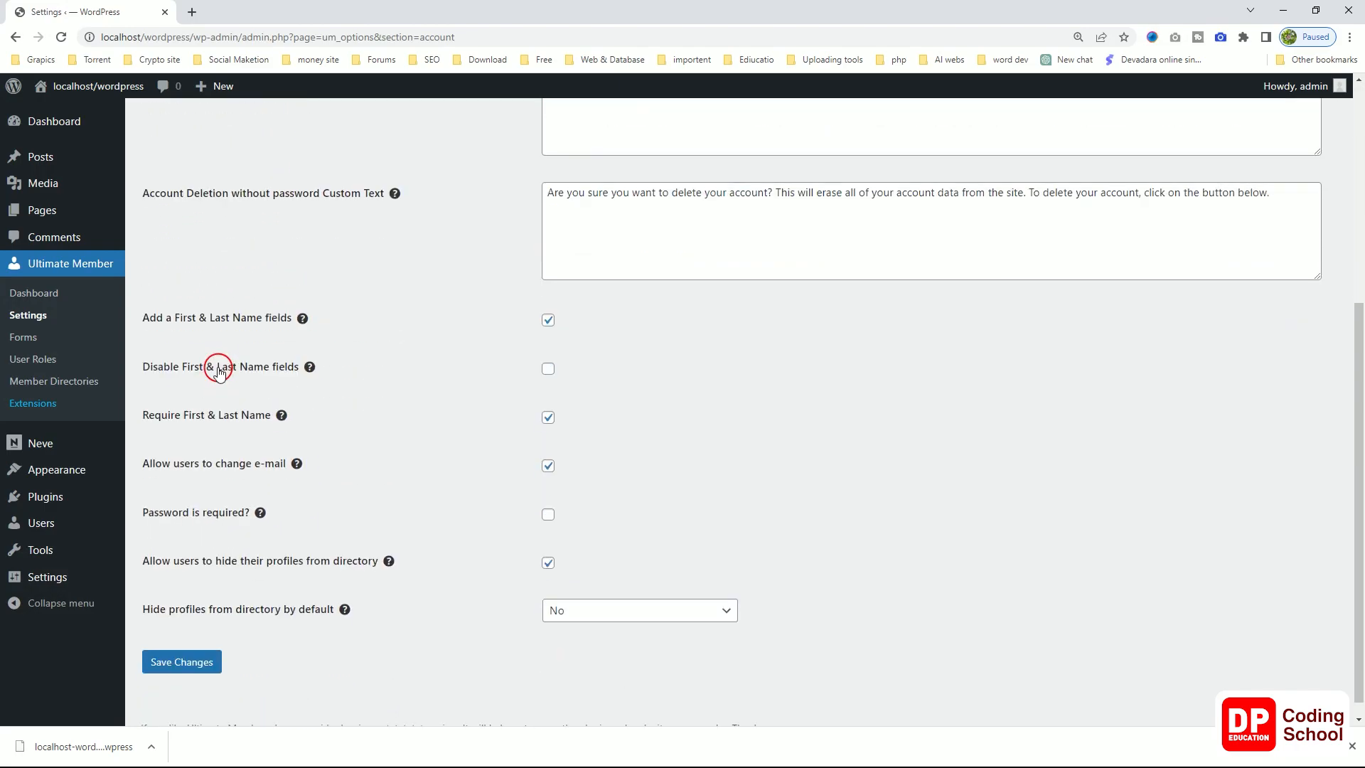
scroll(219, 368, up, 5)
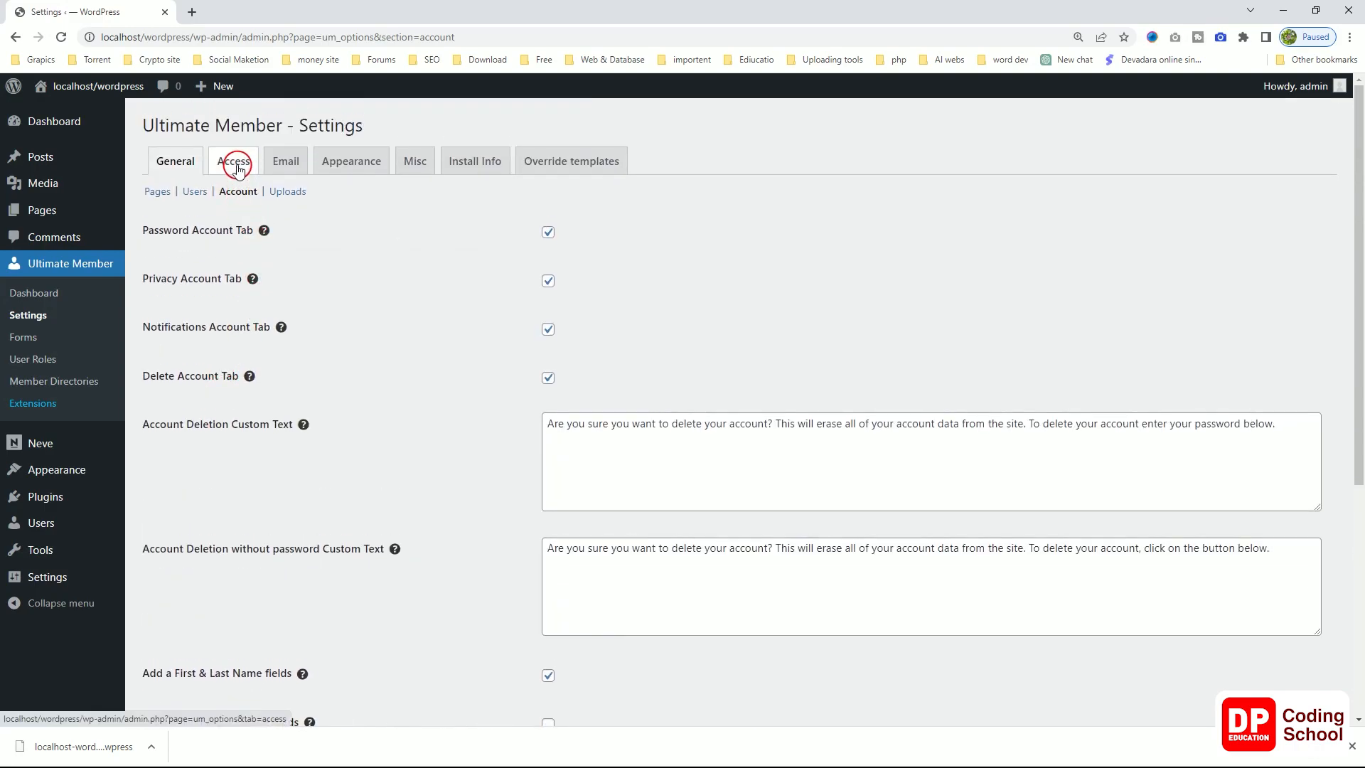
click(284, 192)
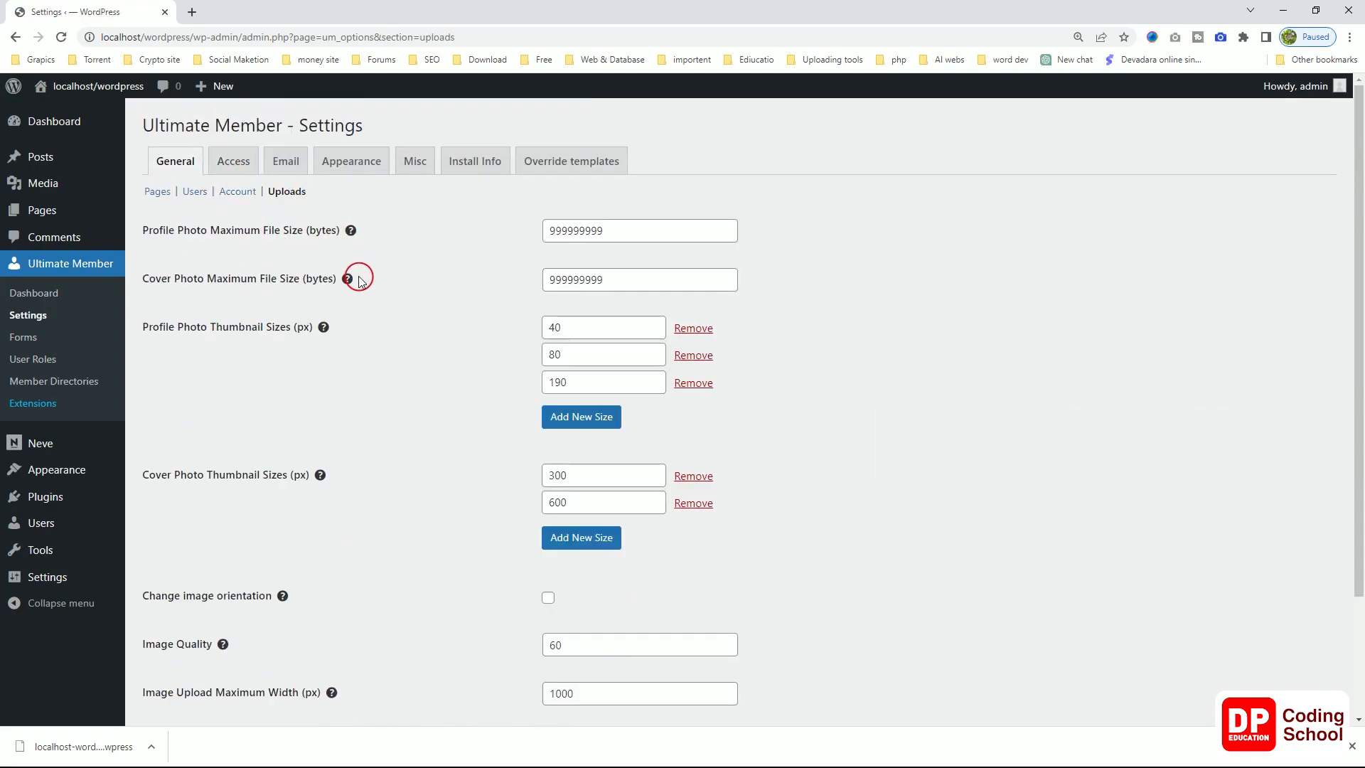
scroll(359, 281, down, 3)
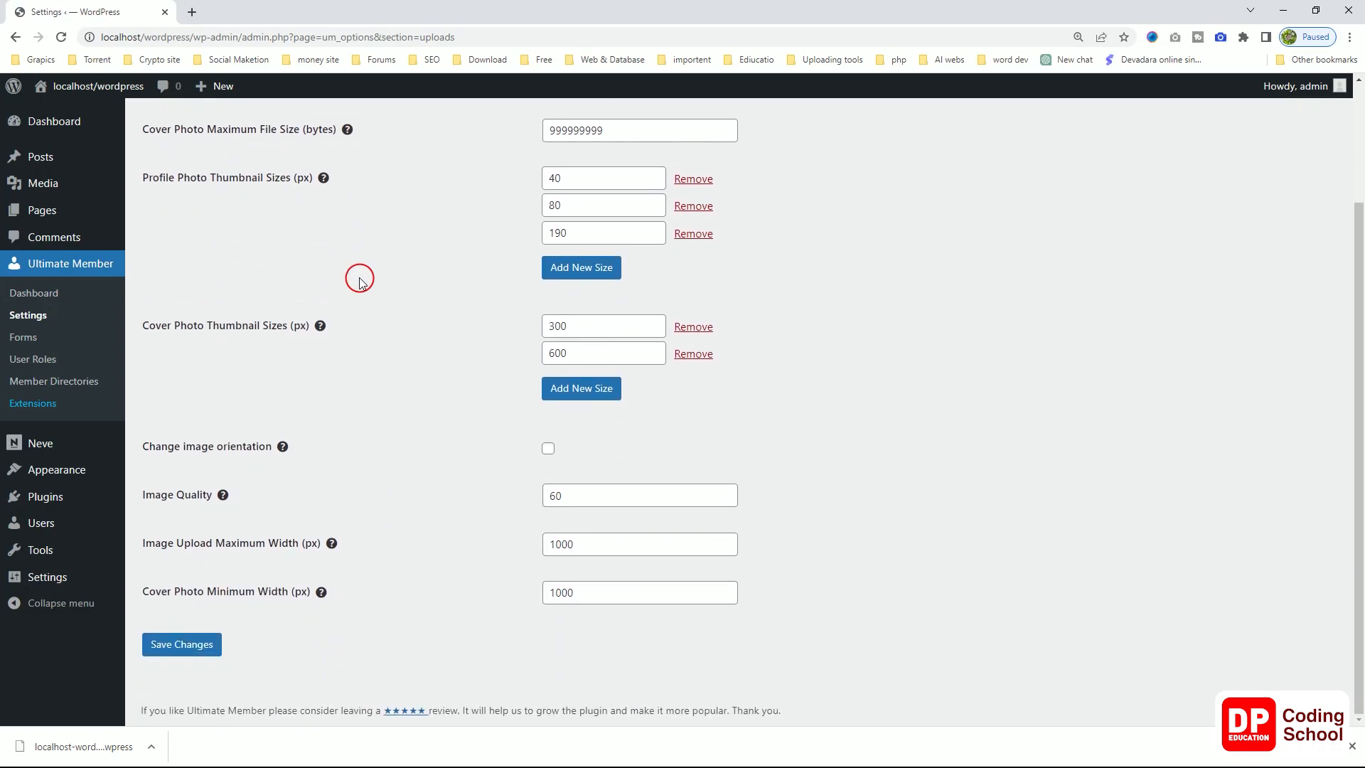
scroll(360, 281, up, 3)
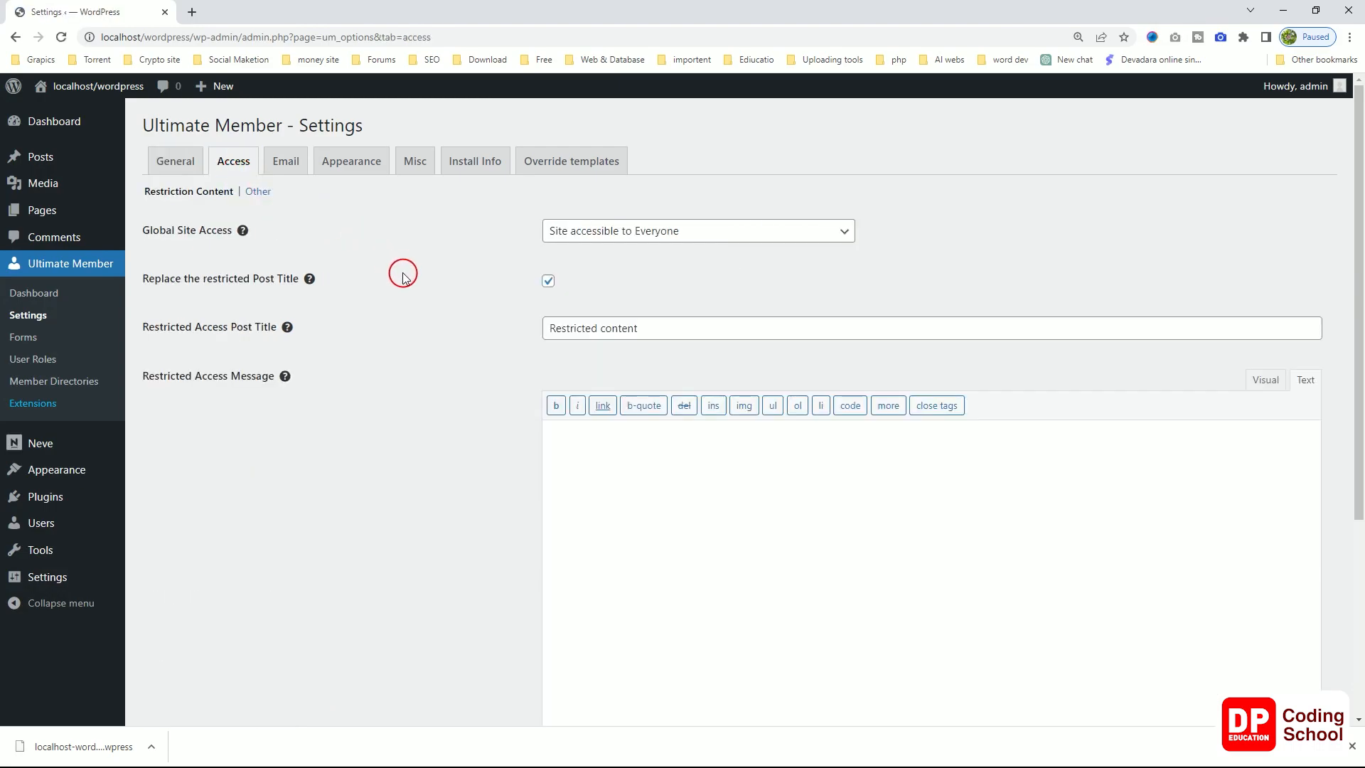
- Examine the Access settings for content restriction and other options, including the choices for Global Site Access
click(643, 238)
click(638, 235)
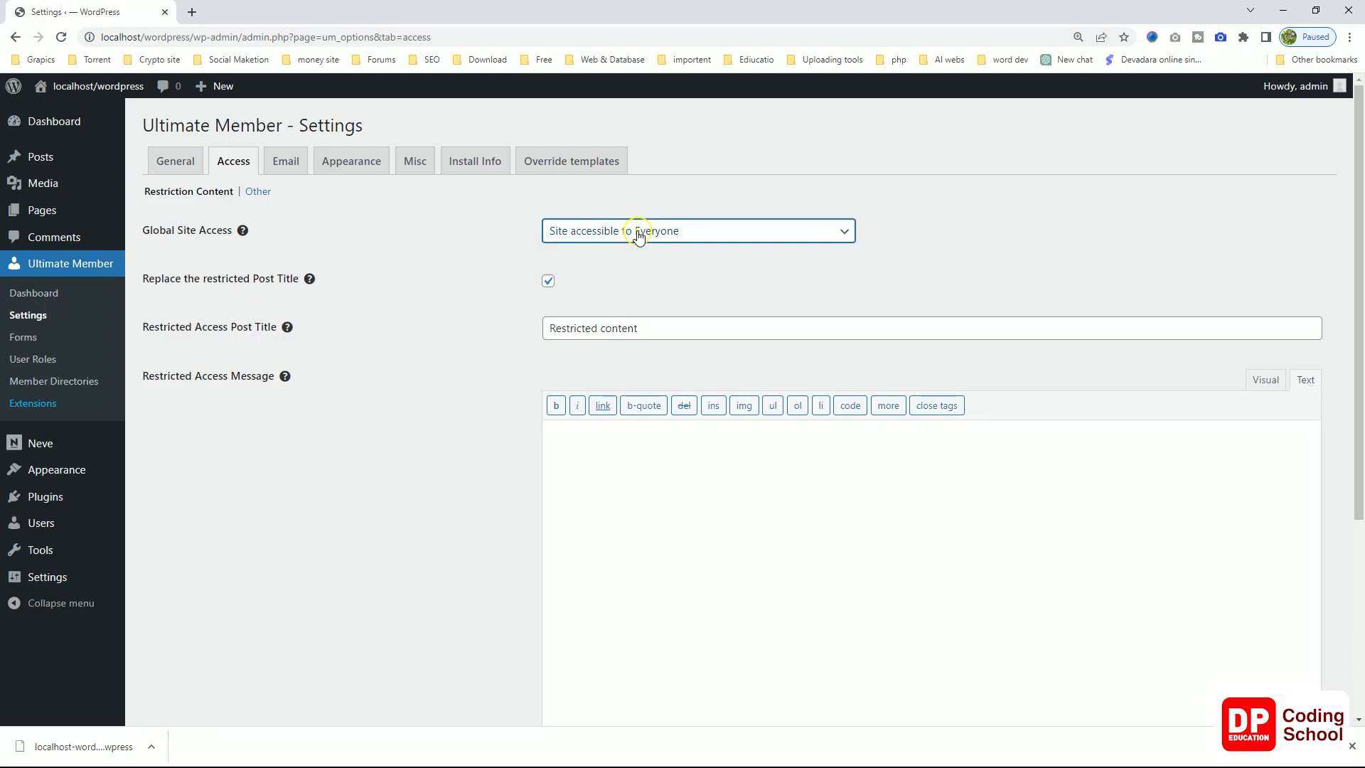
click(639, 237)
click(462, 241)
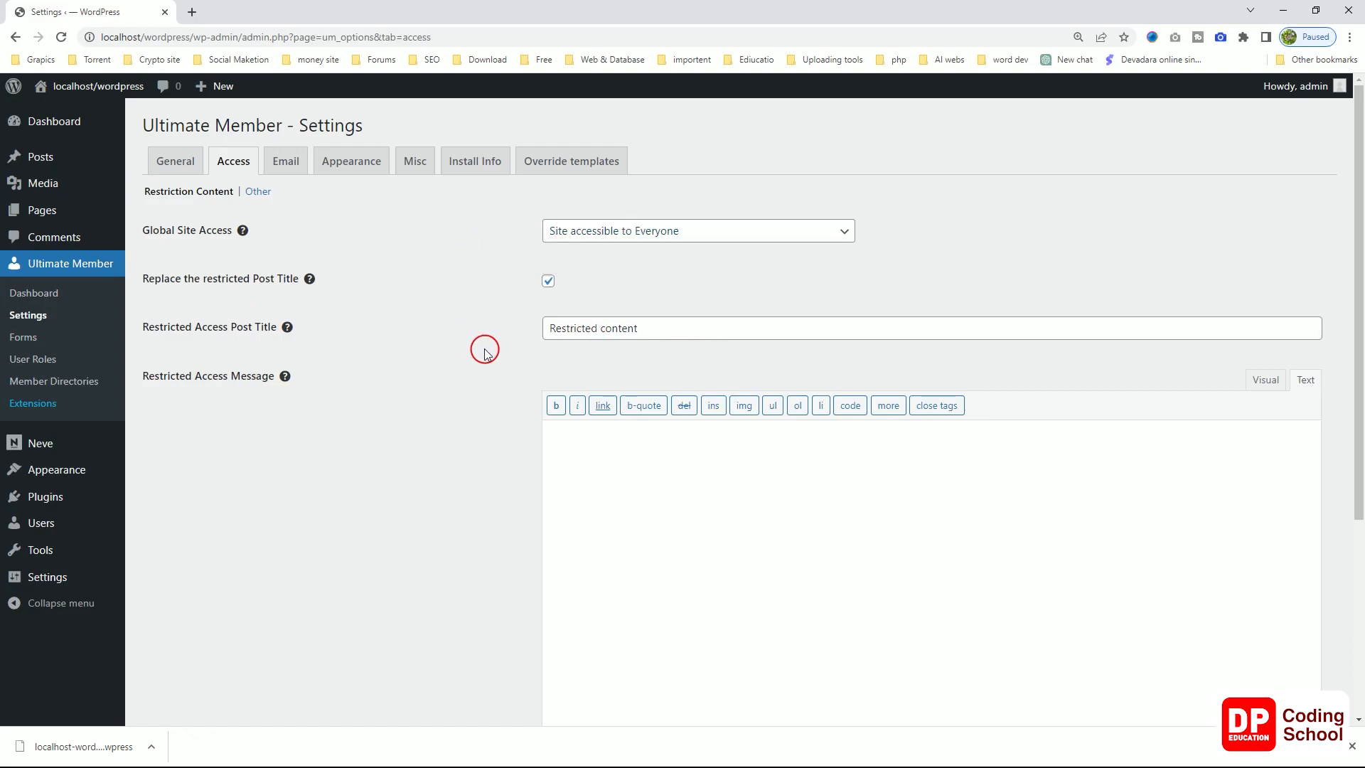
scroll(462, 334, down, 4)
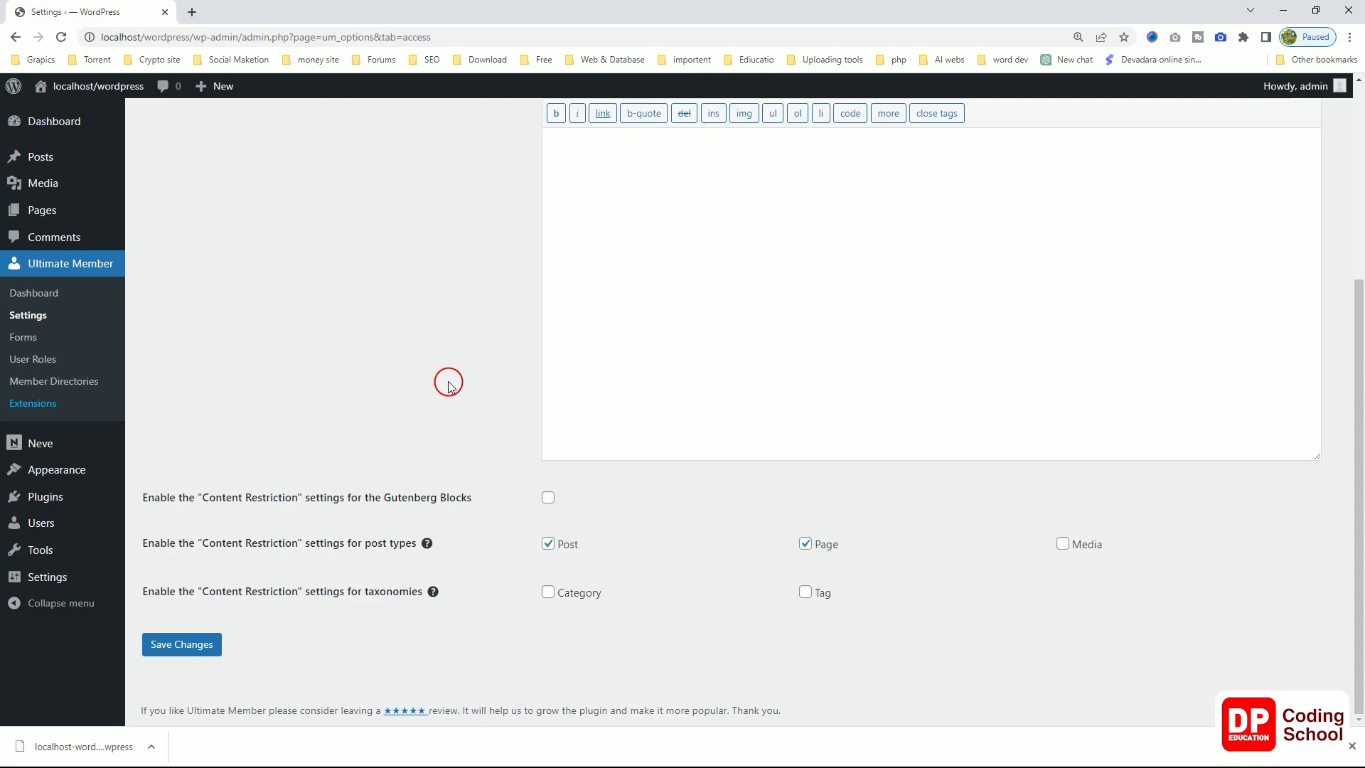
scroll(449, 384, up, 4)
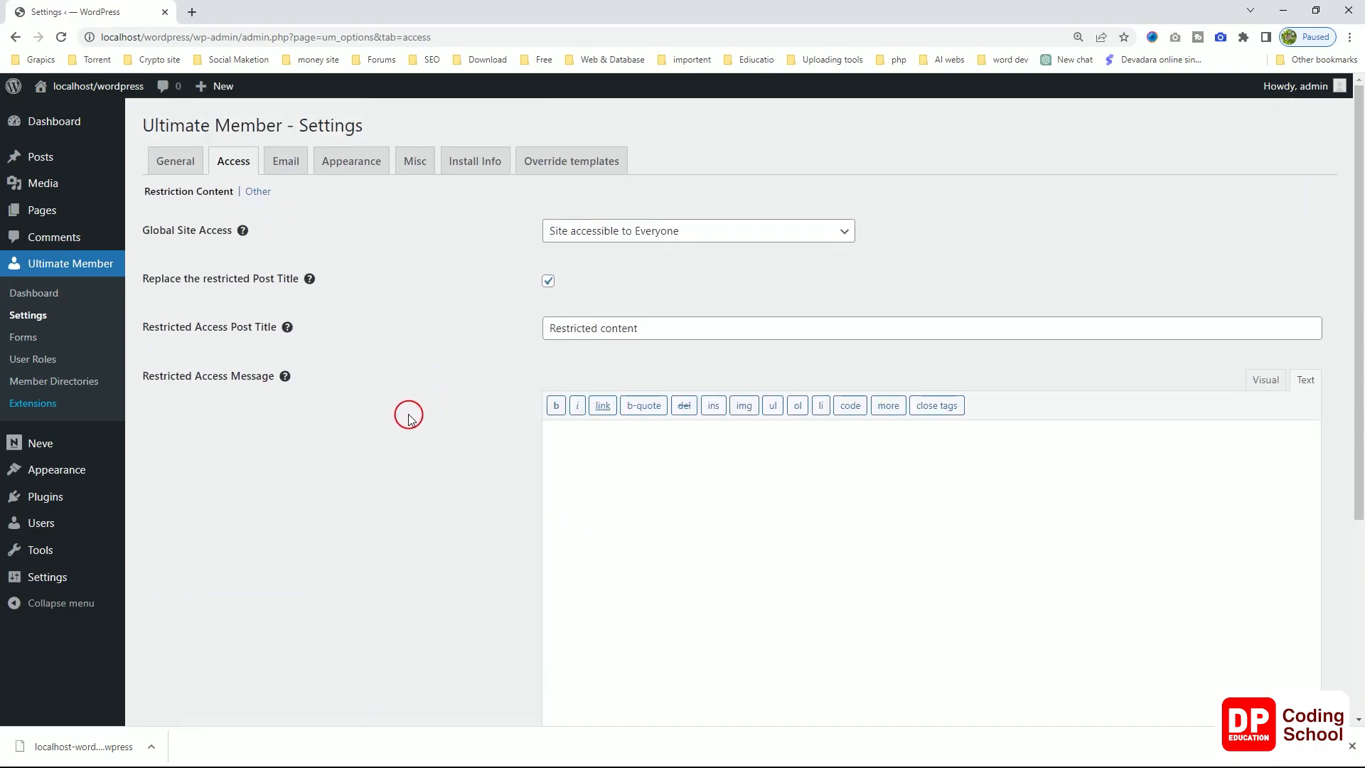
click(257, 193)
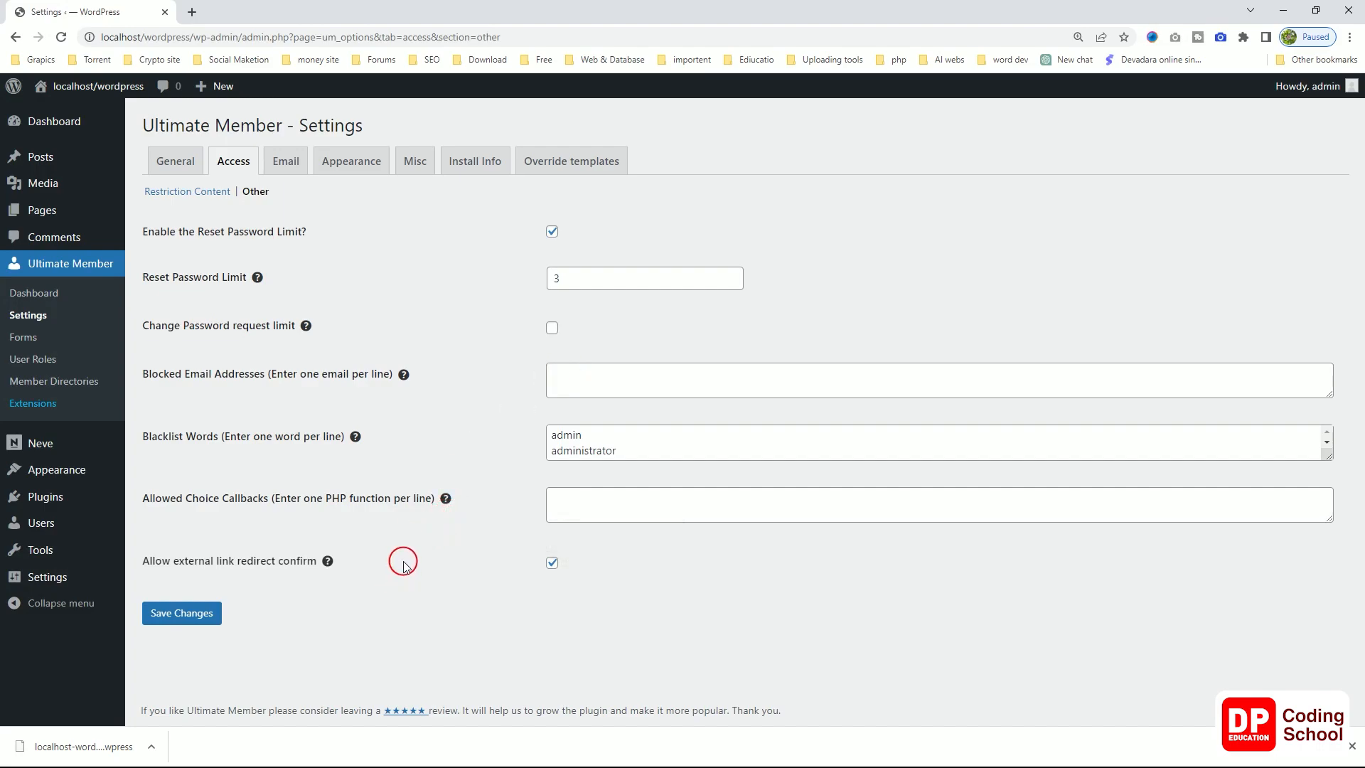
- Examine the Email settings, including the list of notification emails and their recipients
click(273, 165)
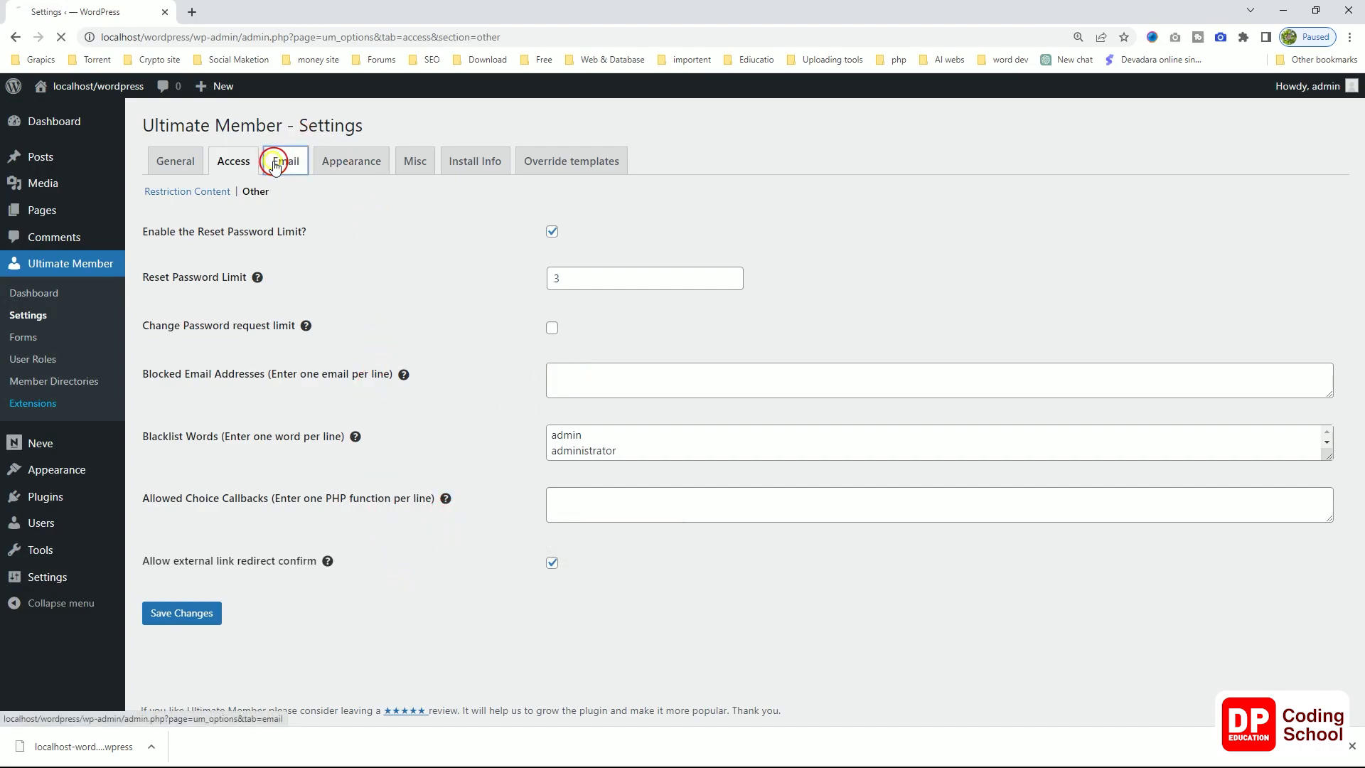
scroll(417, 386, down, 5)
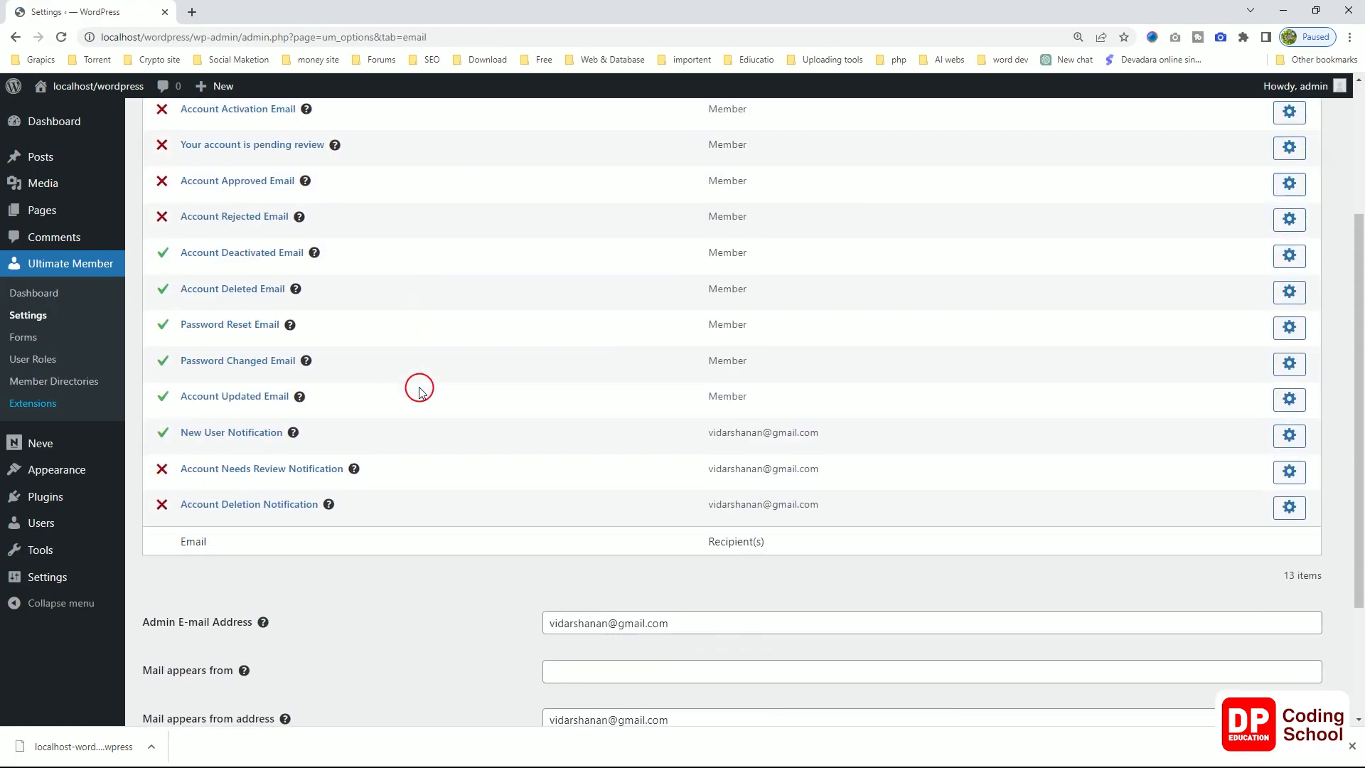
scroll(419, 391, up, 3)
scroll(419, 390, up, 3)
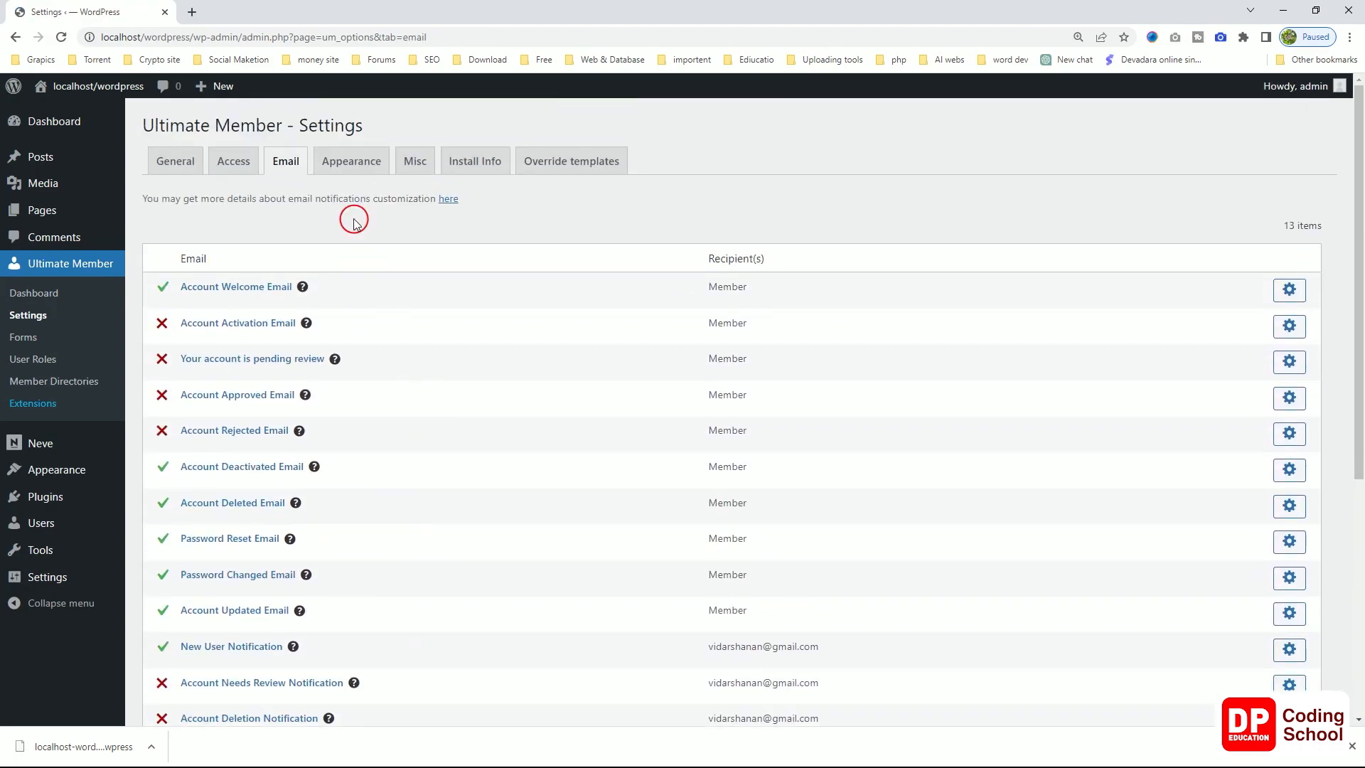
- Examine the profile Appearance settings, the Misc settings and the Install Info report
click(351, 167)
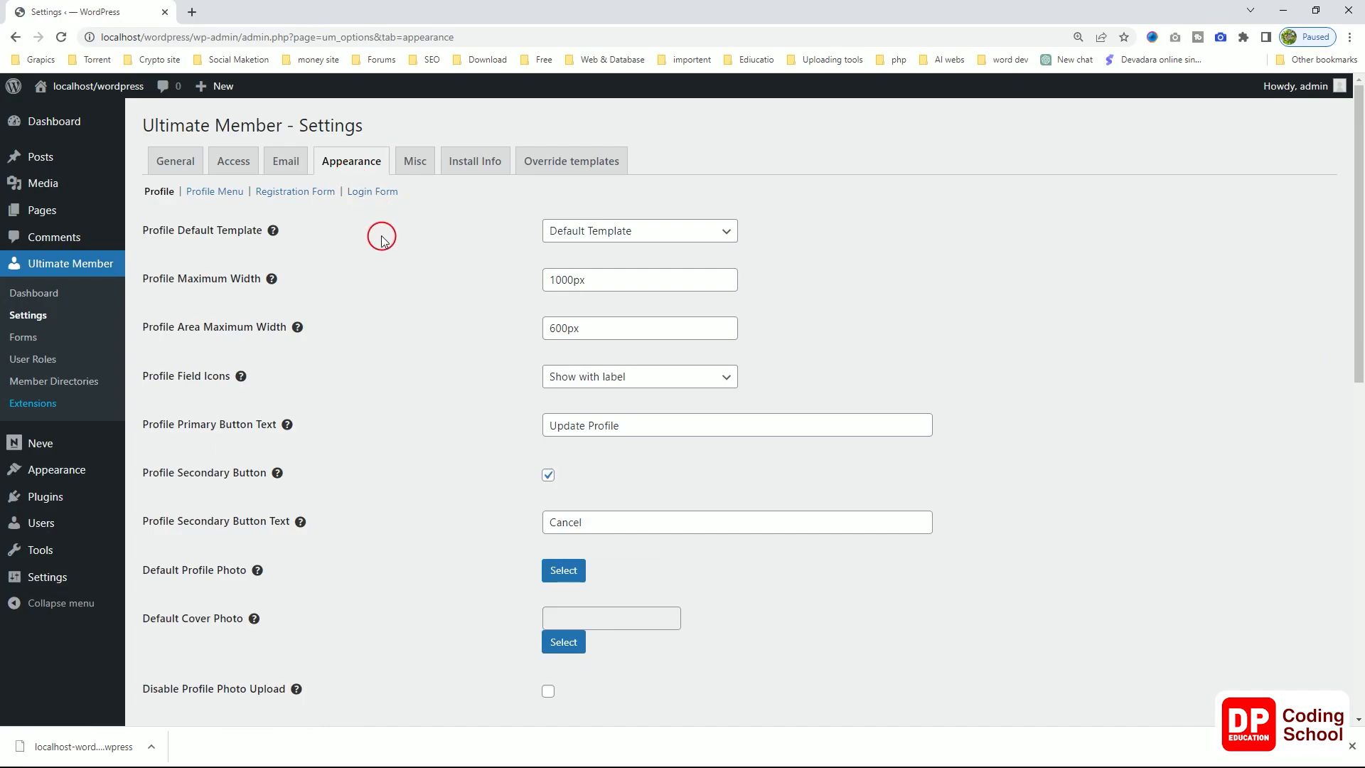
scroll(384, 266, down, 1)
scroll(382, 265, up, 1)
scroll(364, 274, down, 8)
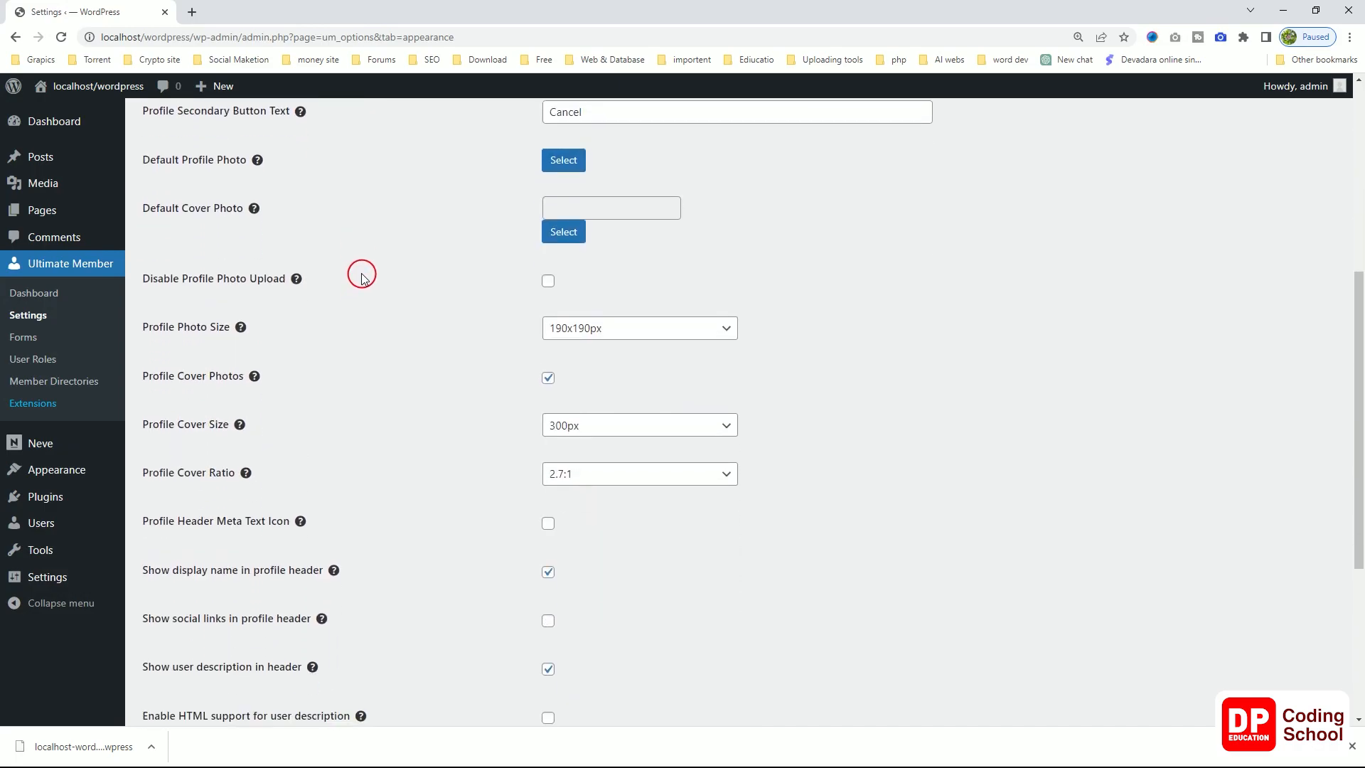
scroll(361, 276, down, 6)
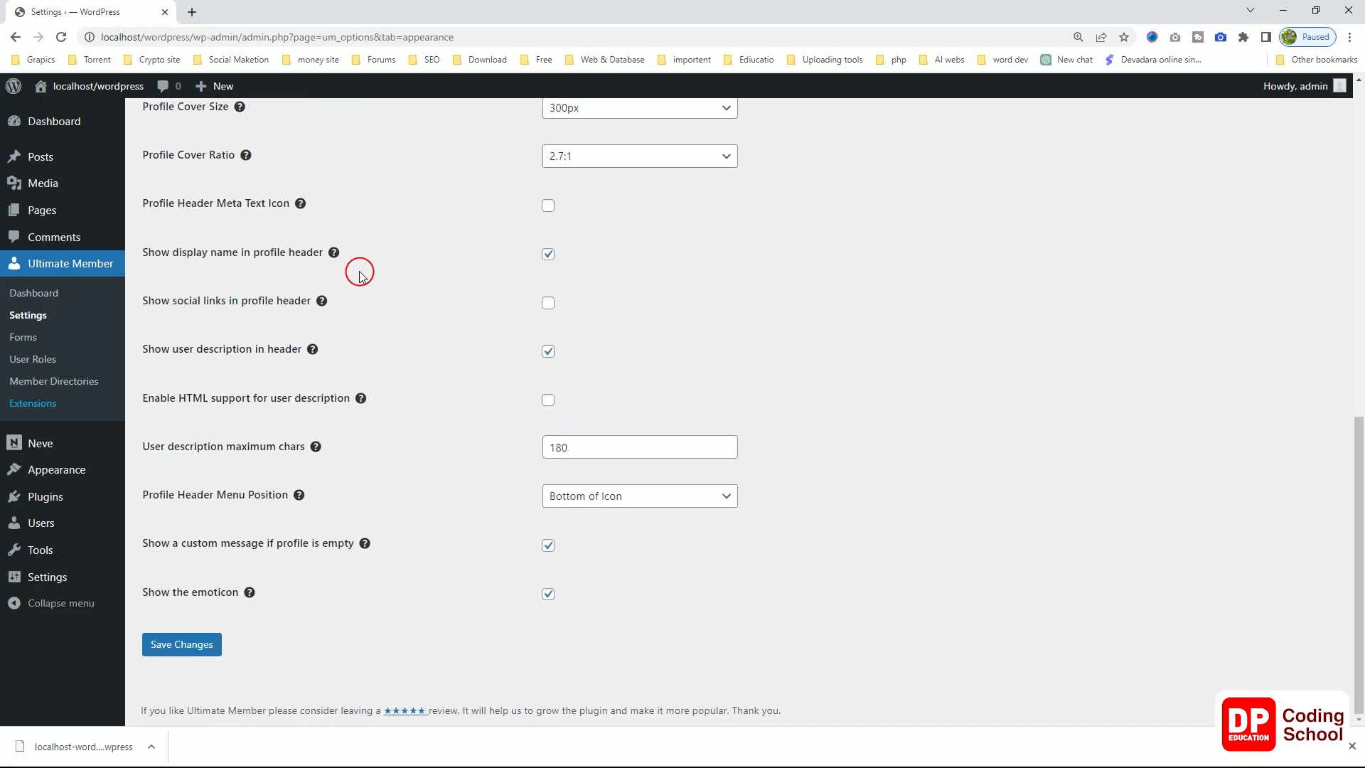
scroll(360, 275, up, 14)
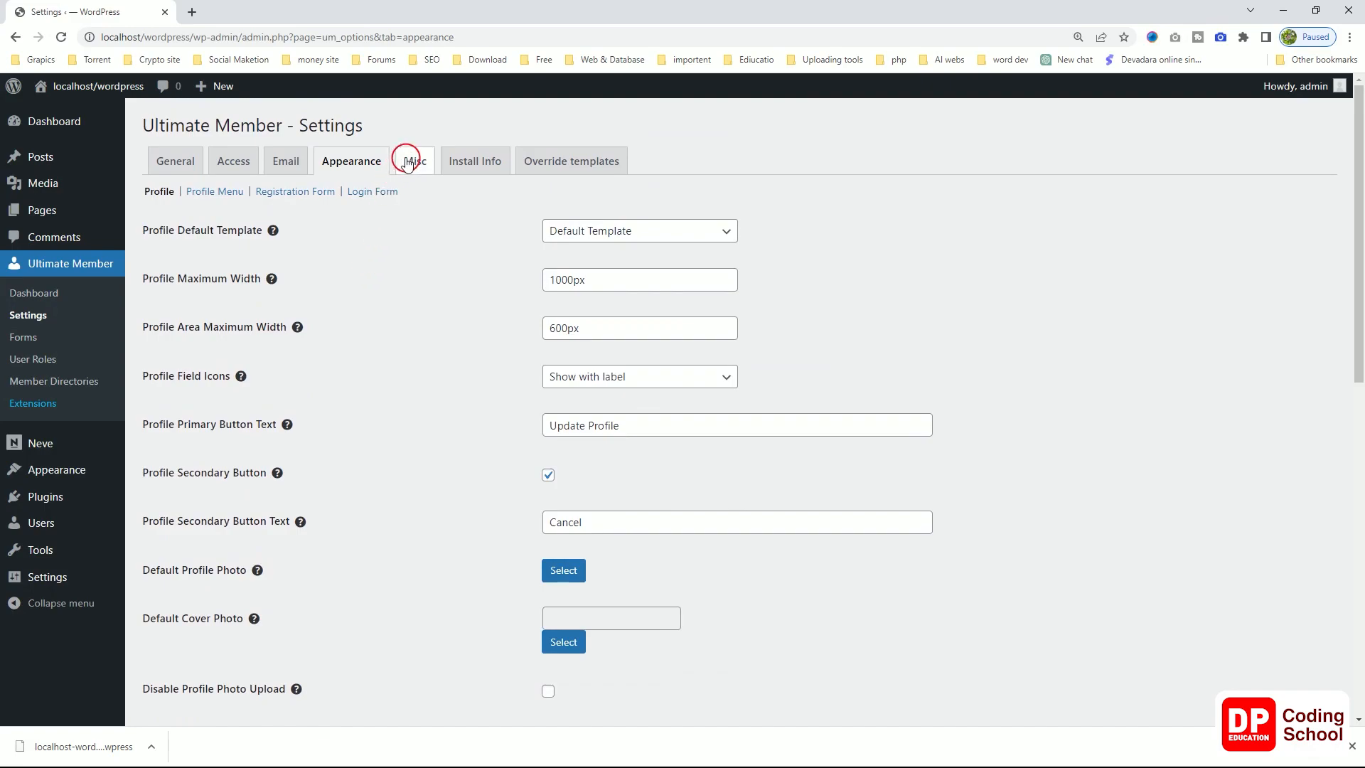
click(408, 162)
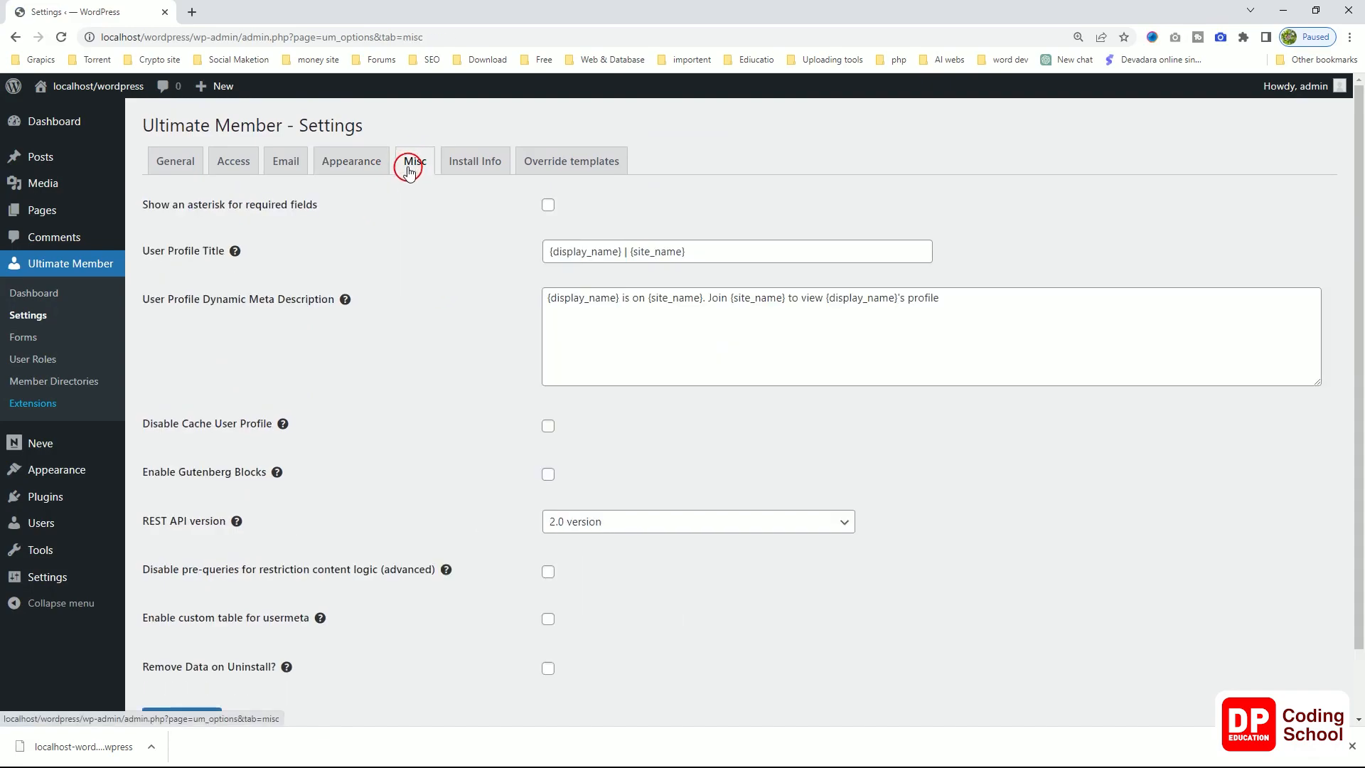
click(473, 176)
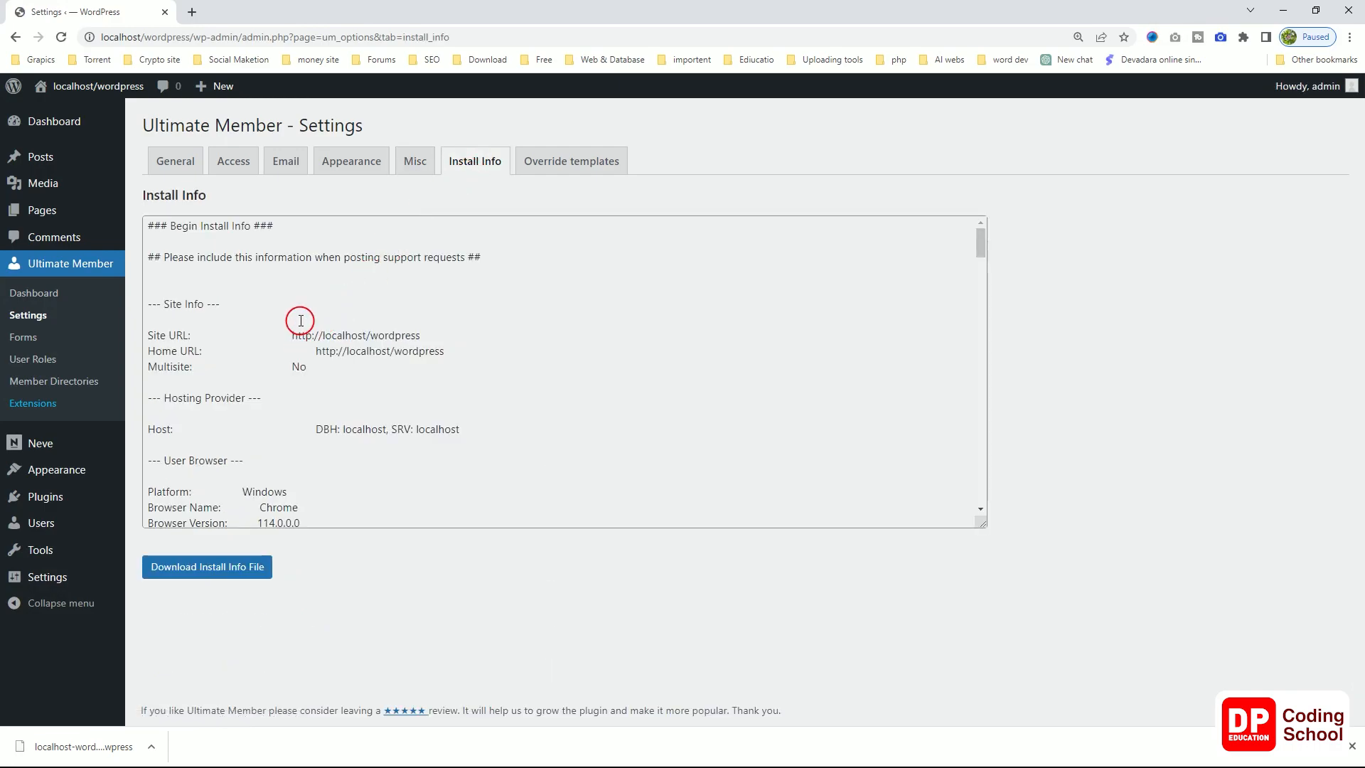
- Open the Default Registration form from the Ultimate Member forms list for editing
click(26, 339)
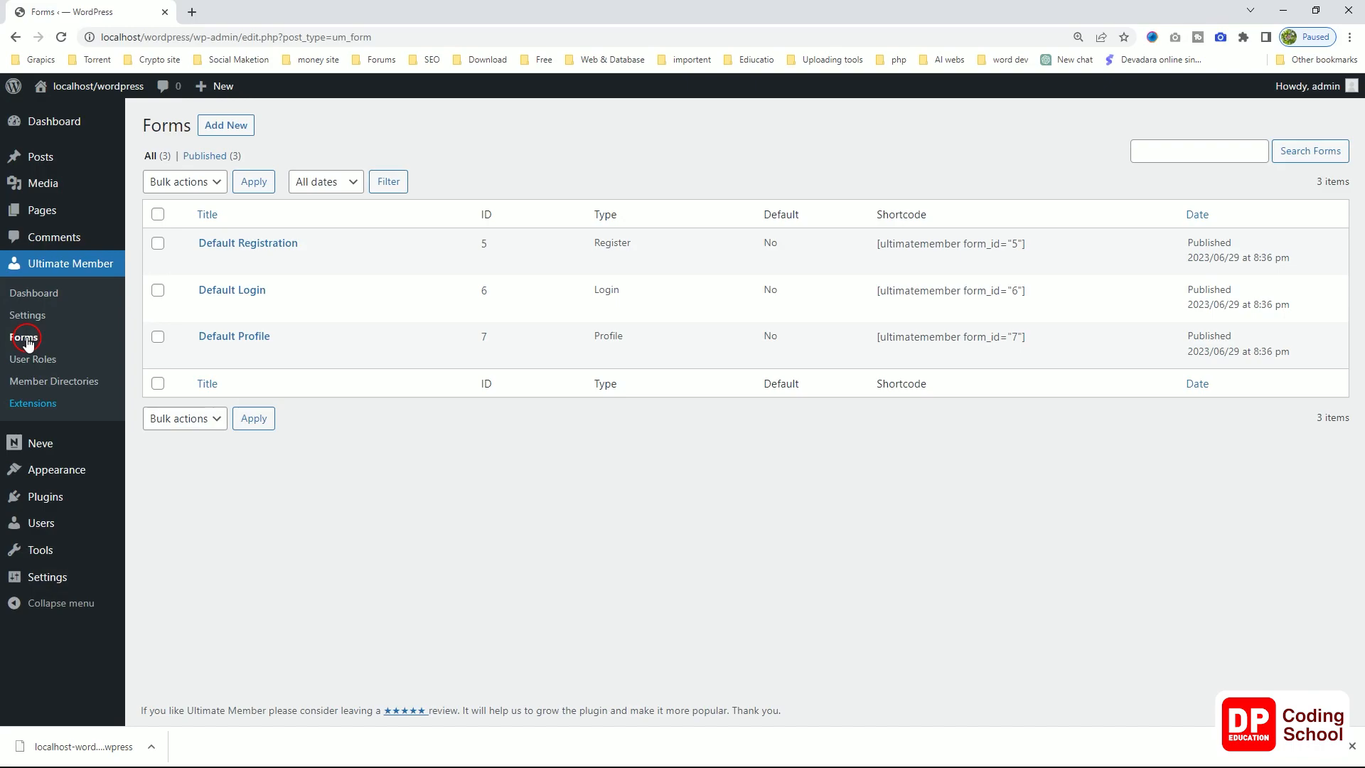
mouse_move(192, 241)
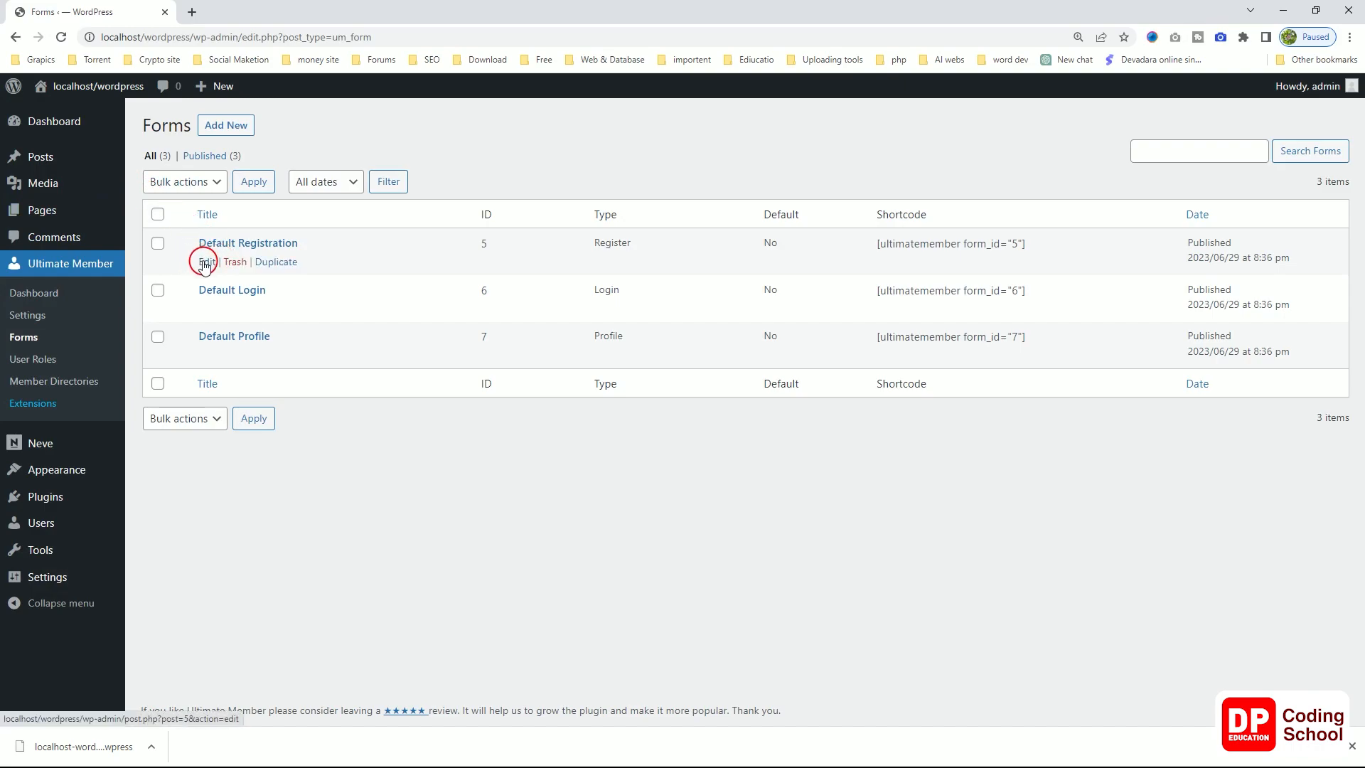
click(205, 262)
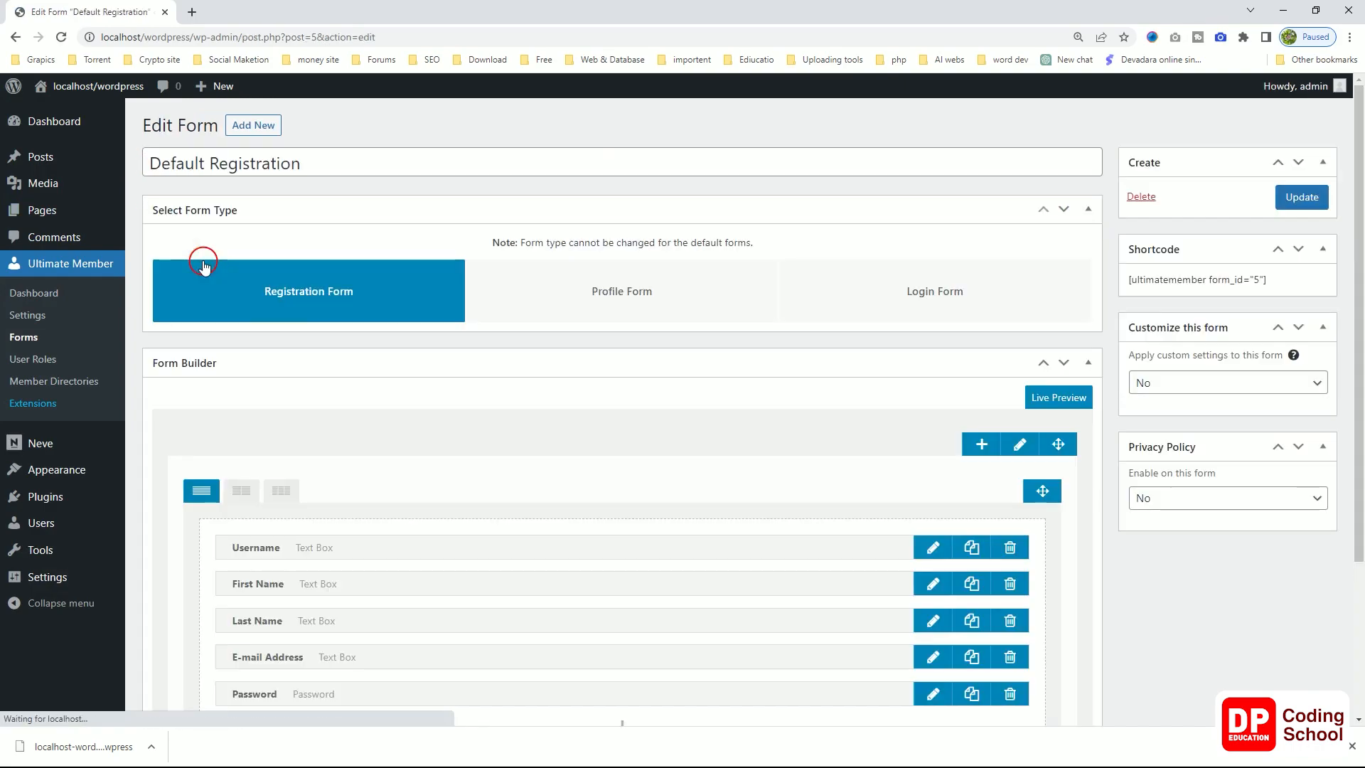
- Start a new Telephone Box field below the Password field in the registration form
scroll(320, 341, down, 3)
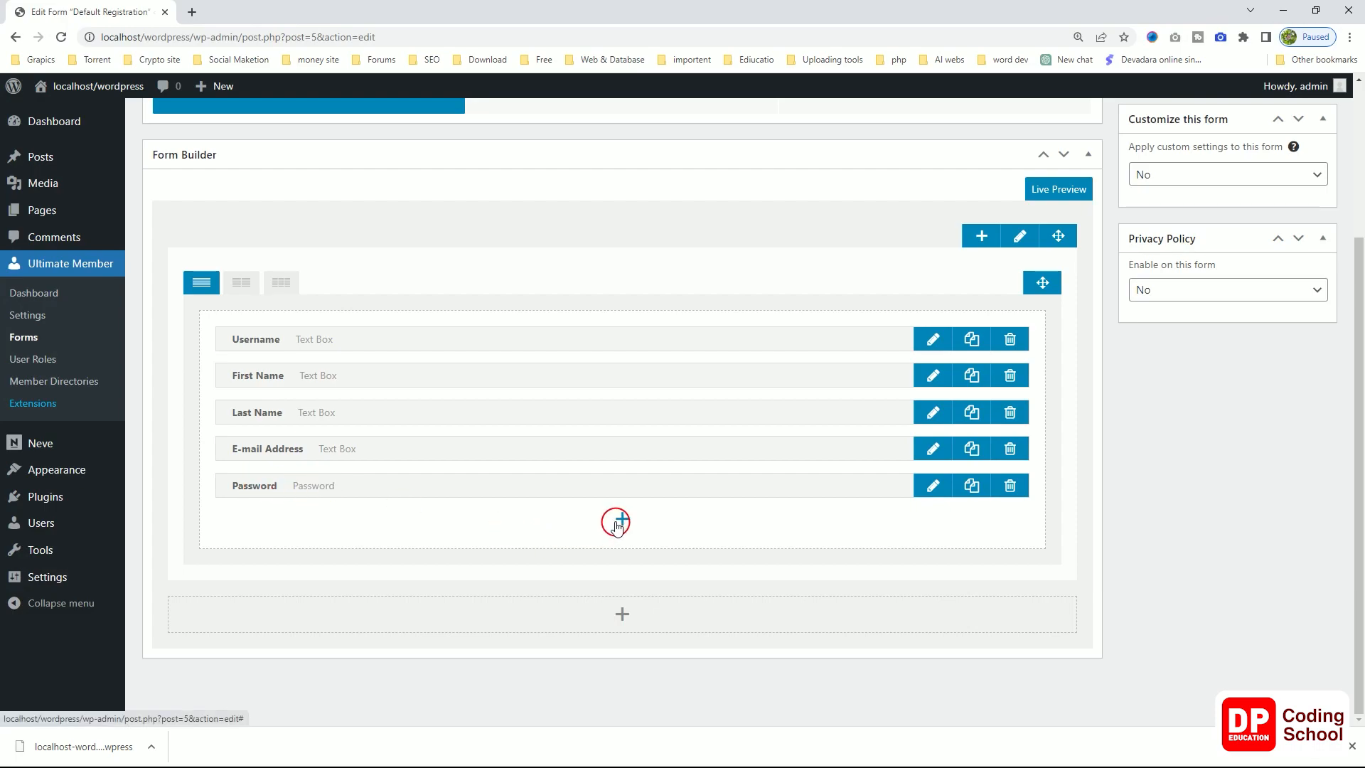
click(616, 523)
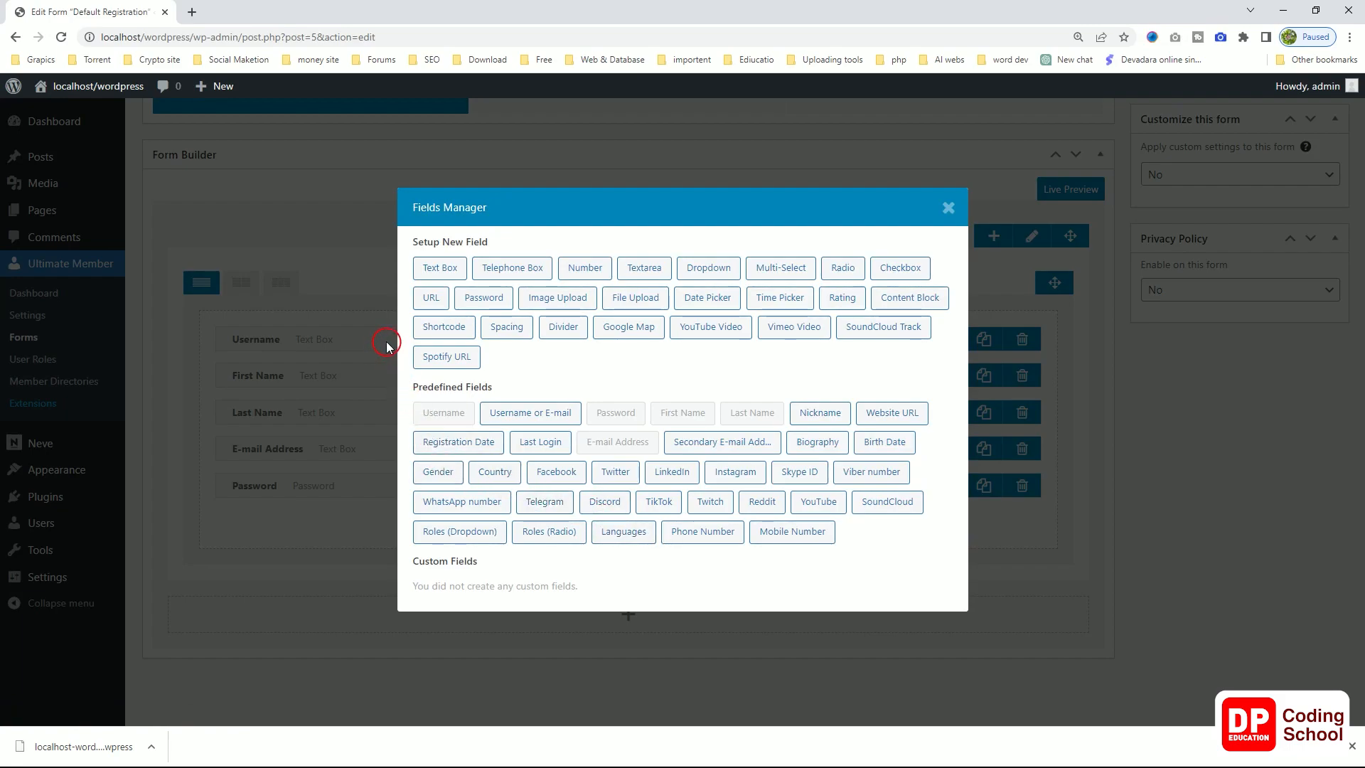
click(538, 273)
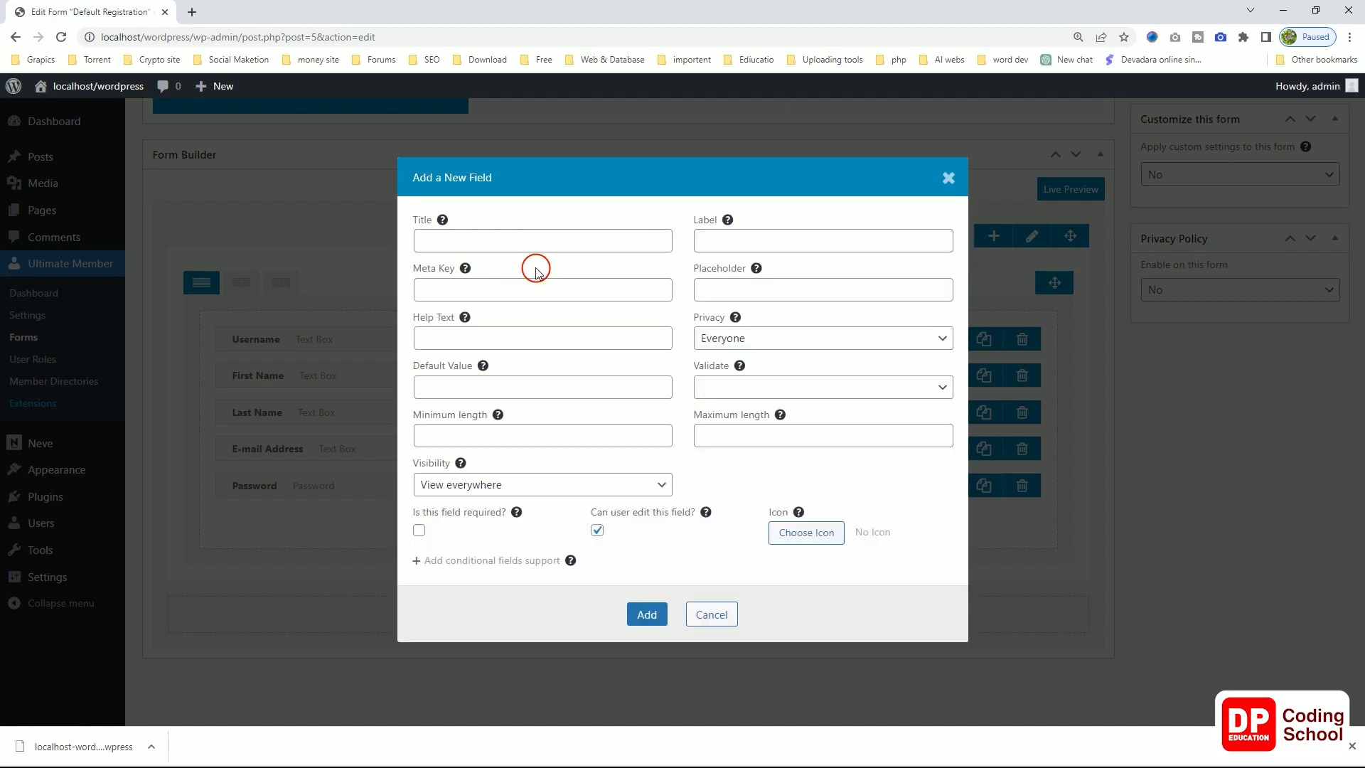
click(643, 616)
- Set both the title and the label of the new telephone field to Phone
click(515, 244)
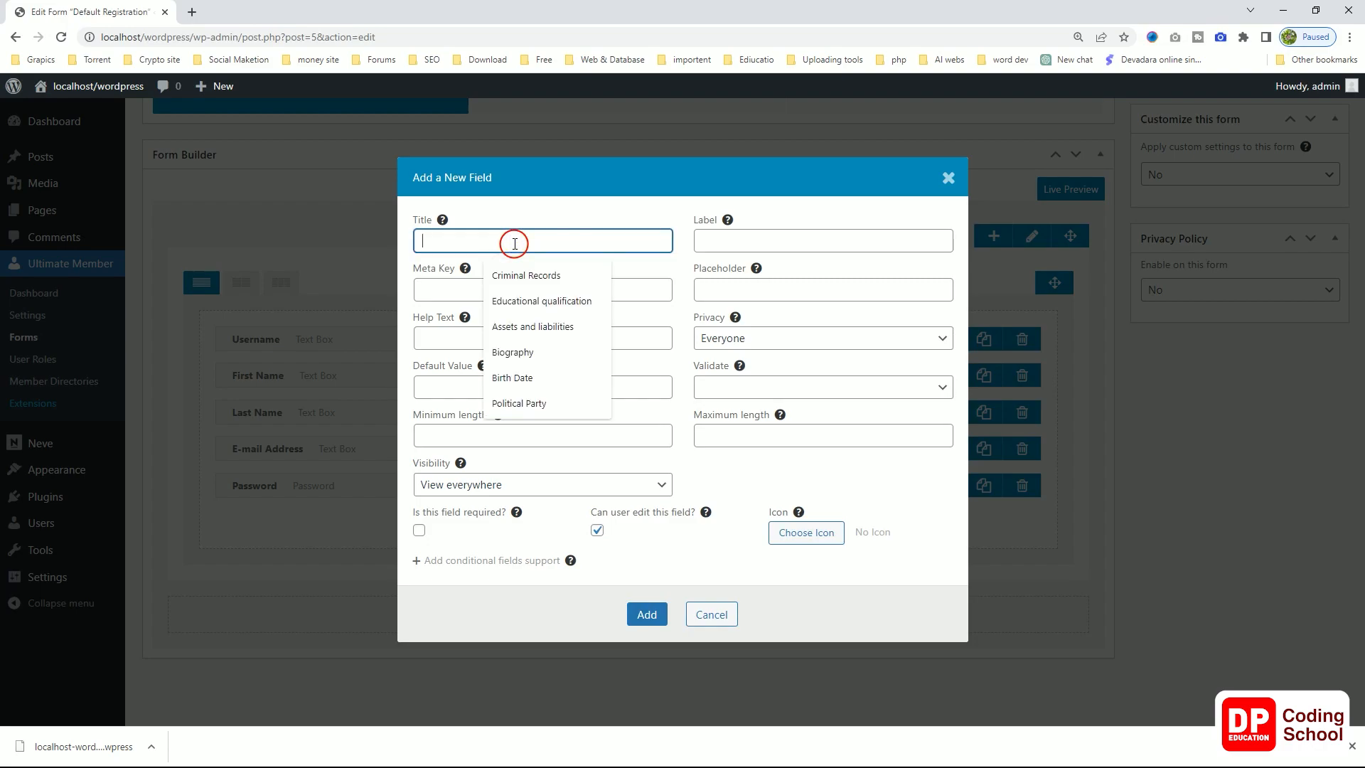
text(Pho)
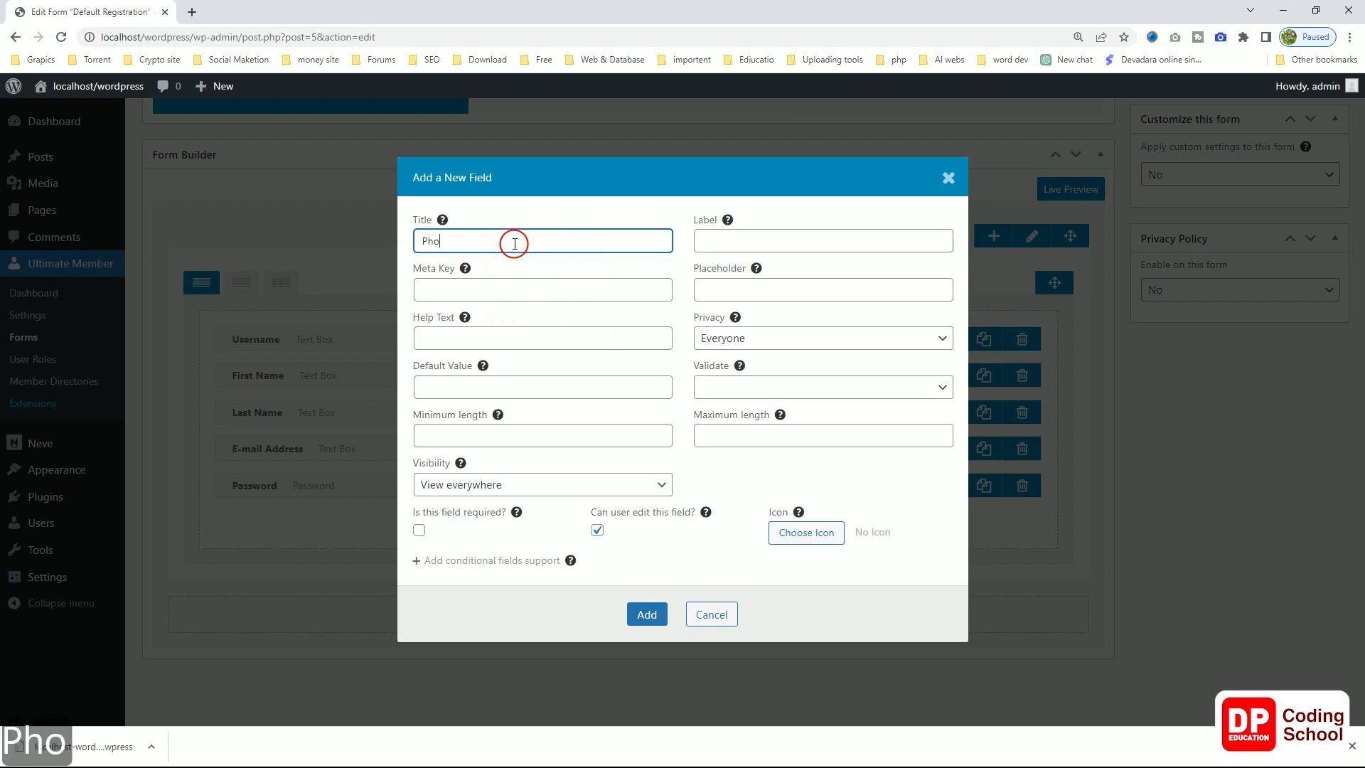
text(ne)
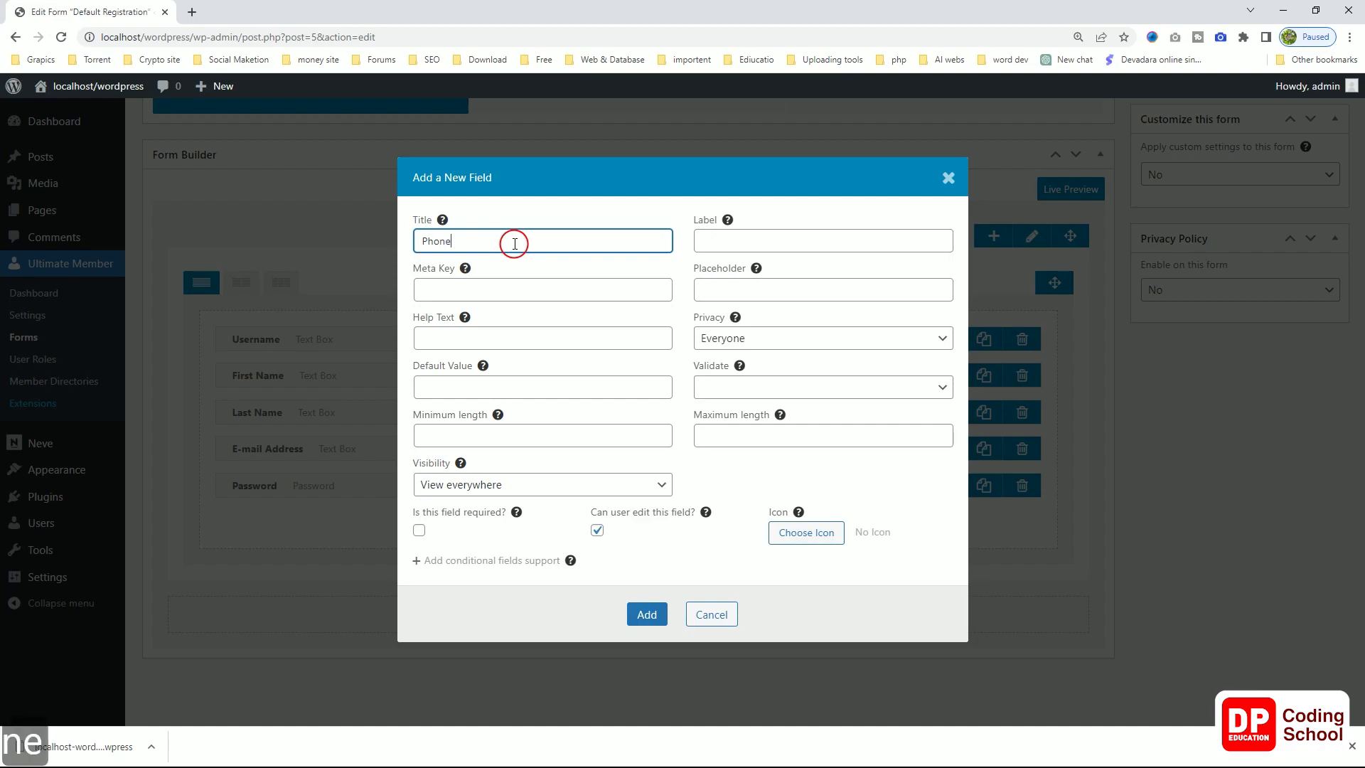
click(746, 244)
key(shift)
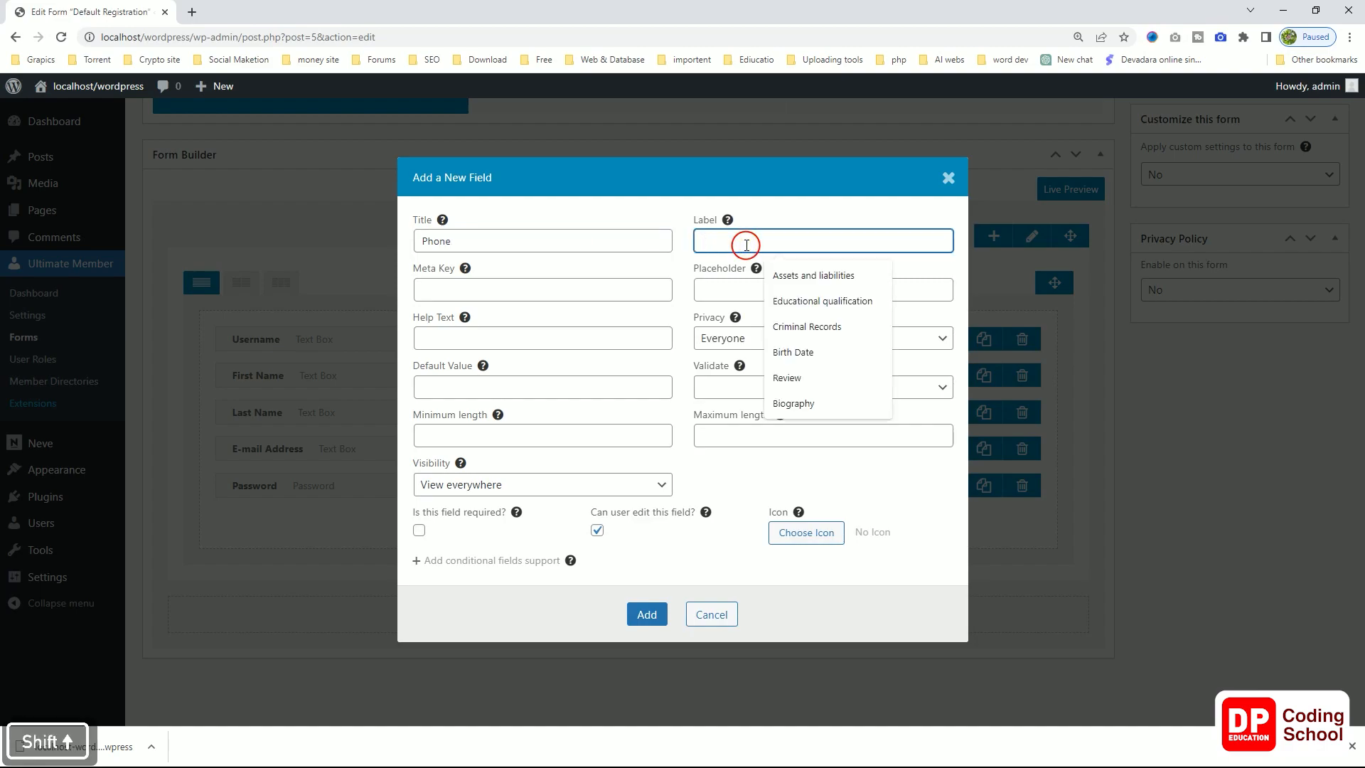
text(P)
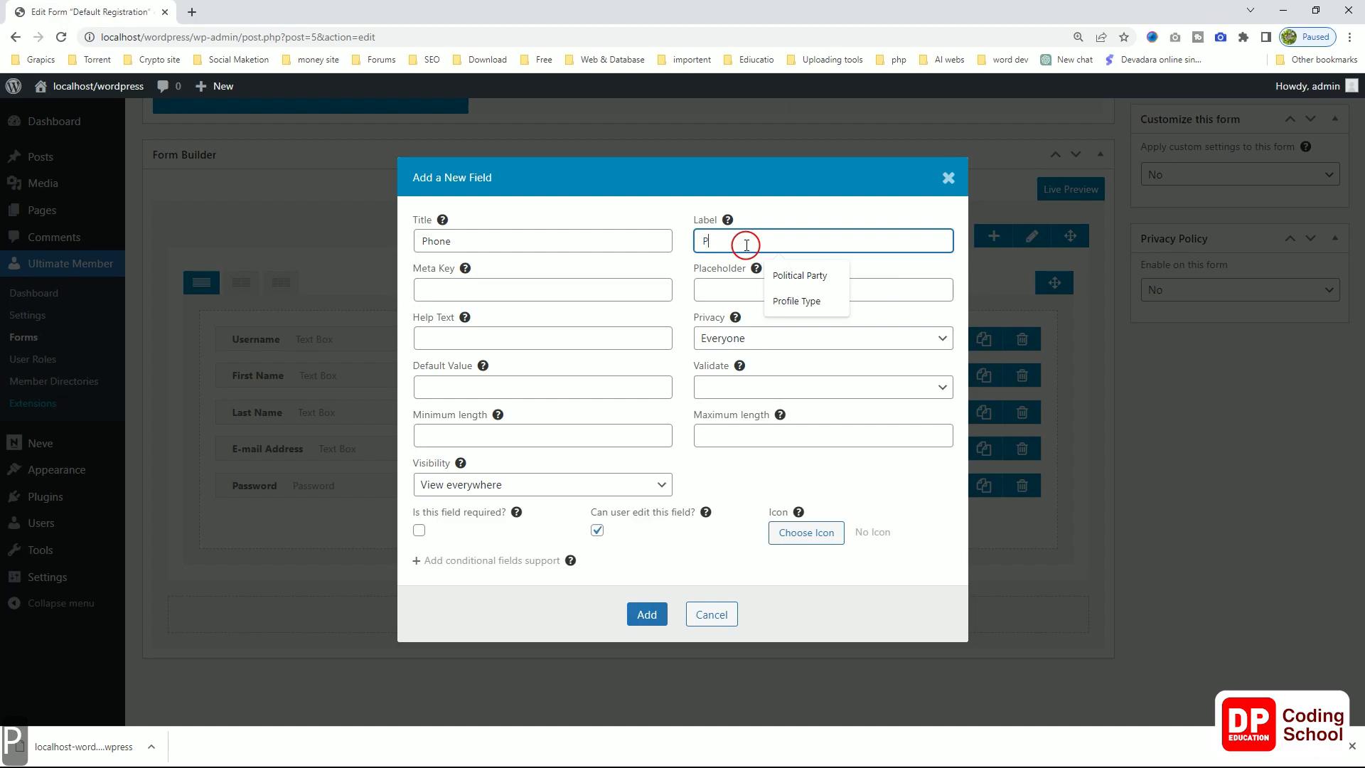
text(hone)
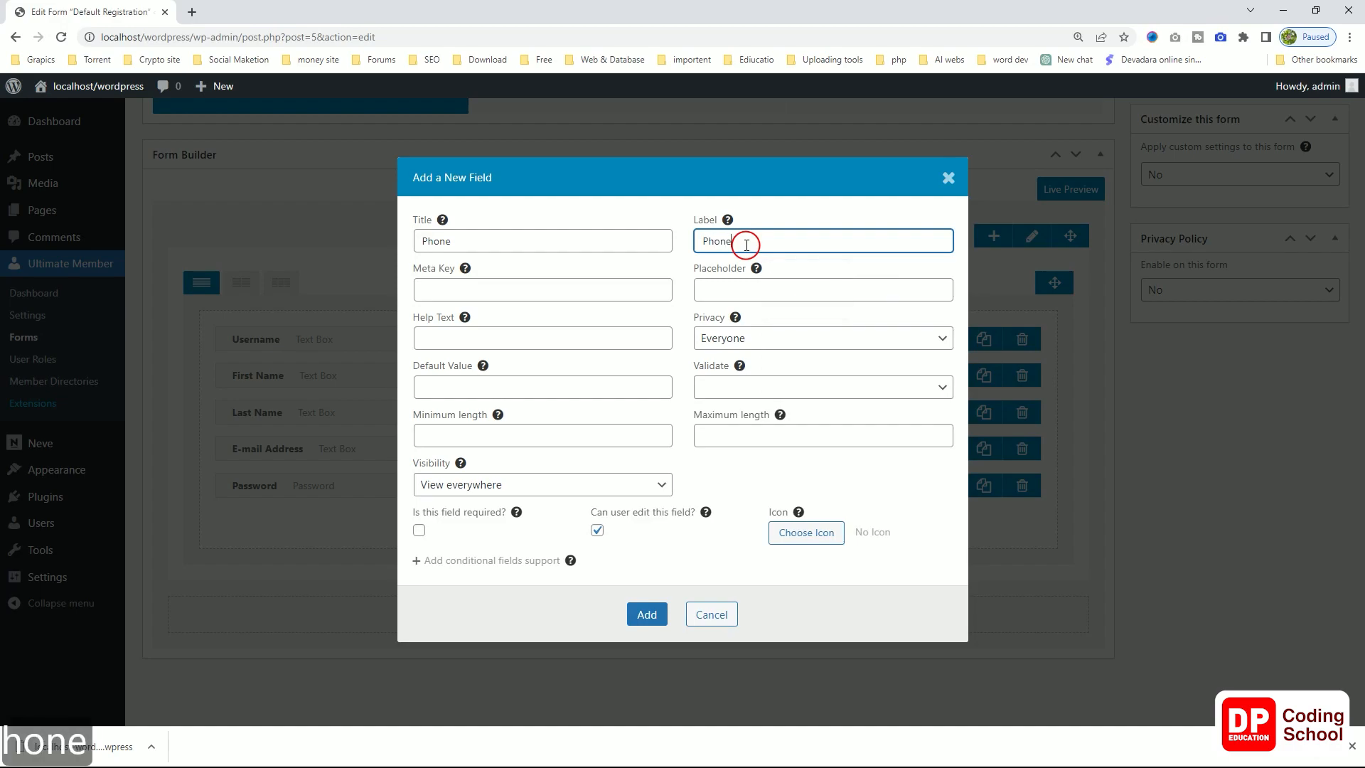
- Give the new Phone field the meta key ph01 and add it to the registration form
click(662, 288)
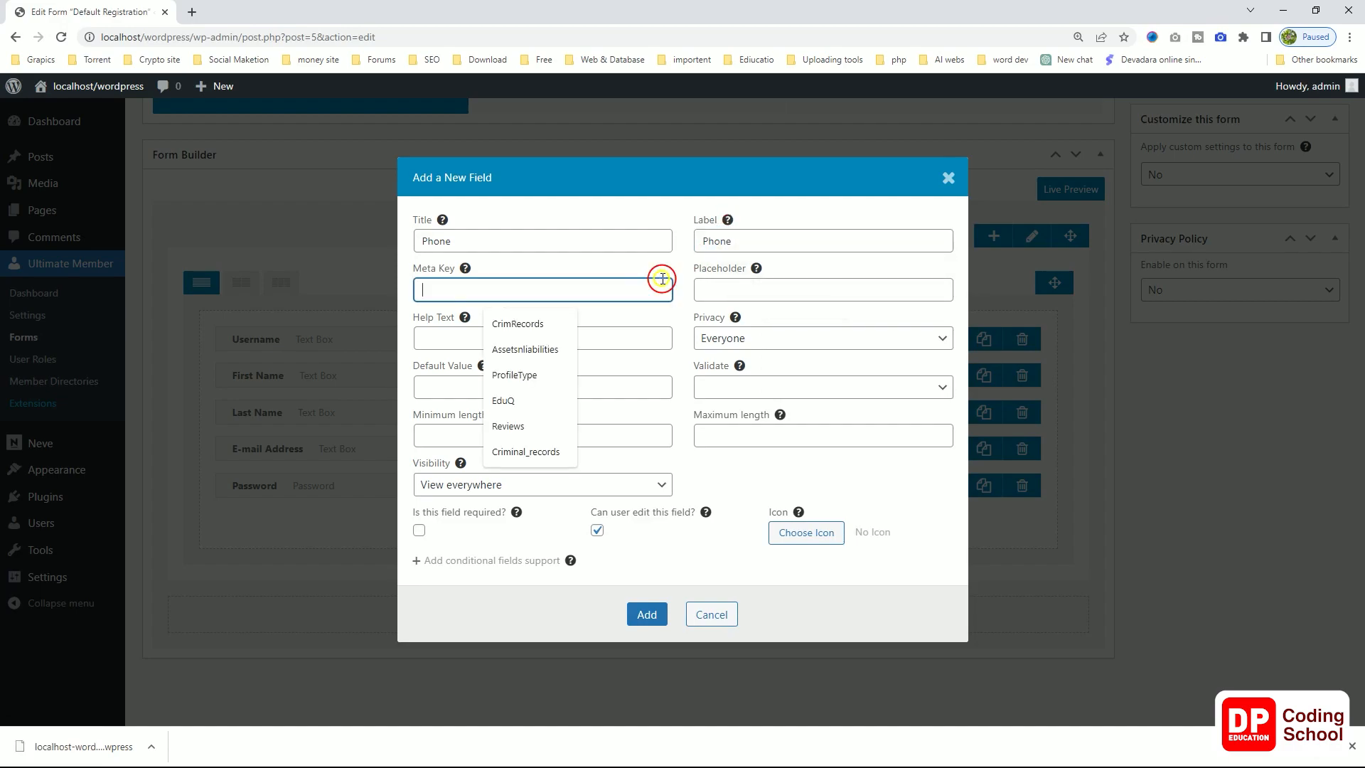
click(687, 388)
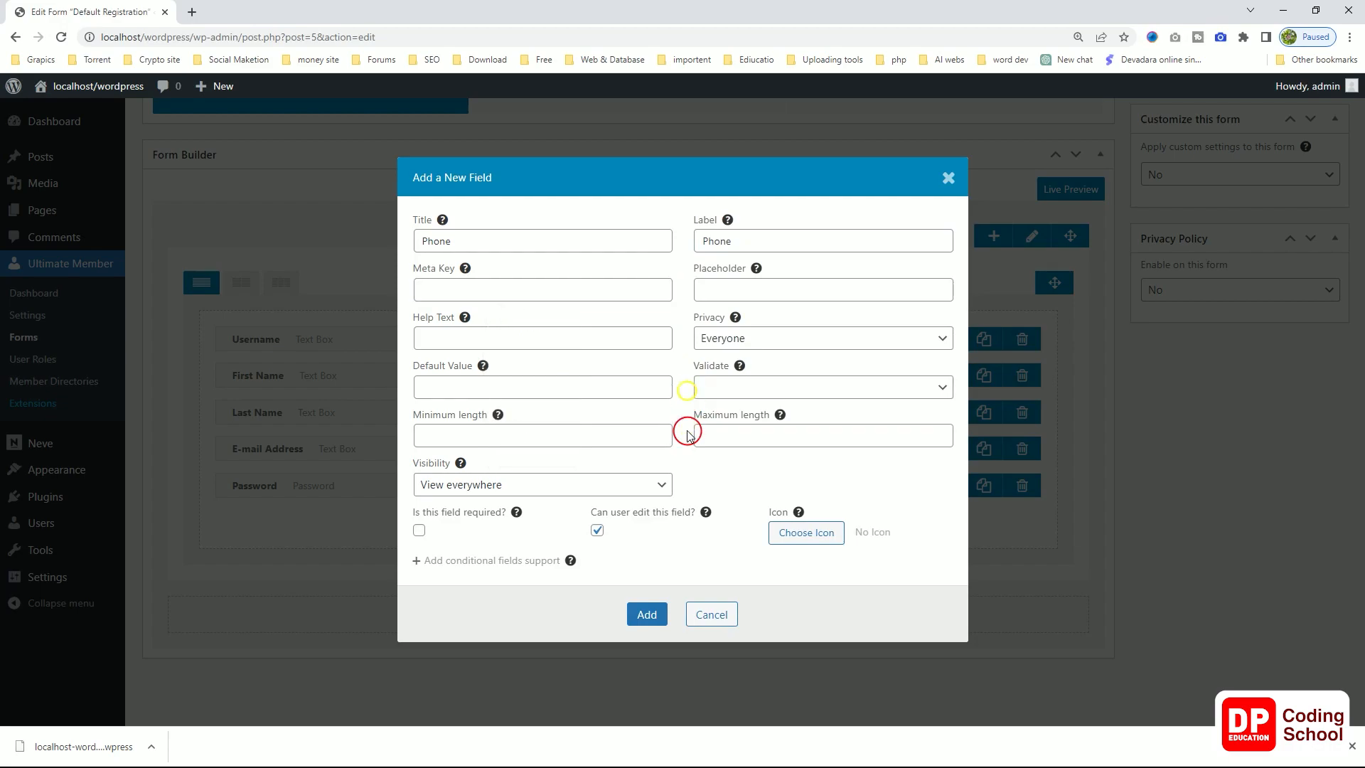
click(648, 616)
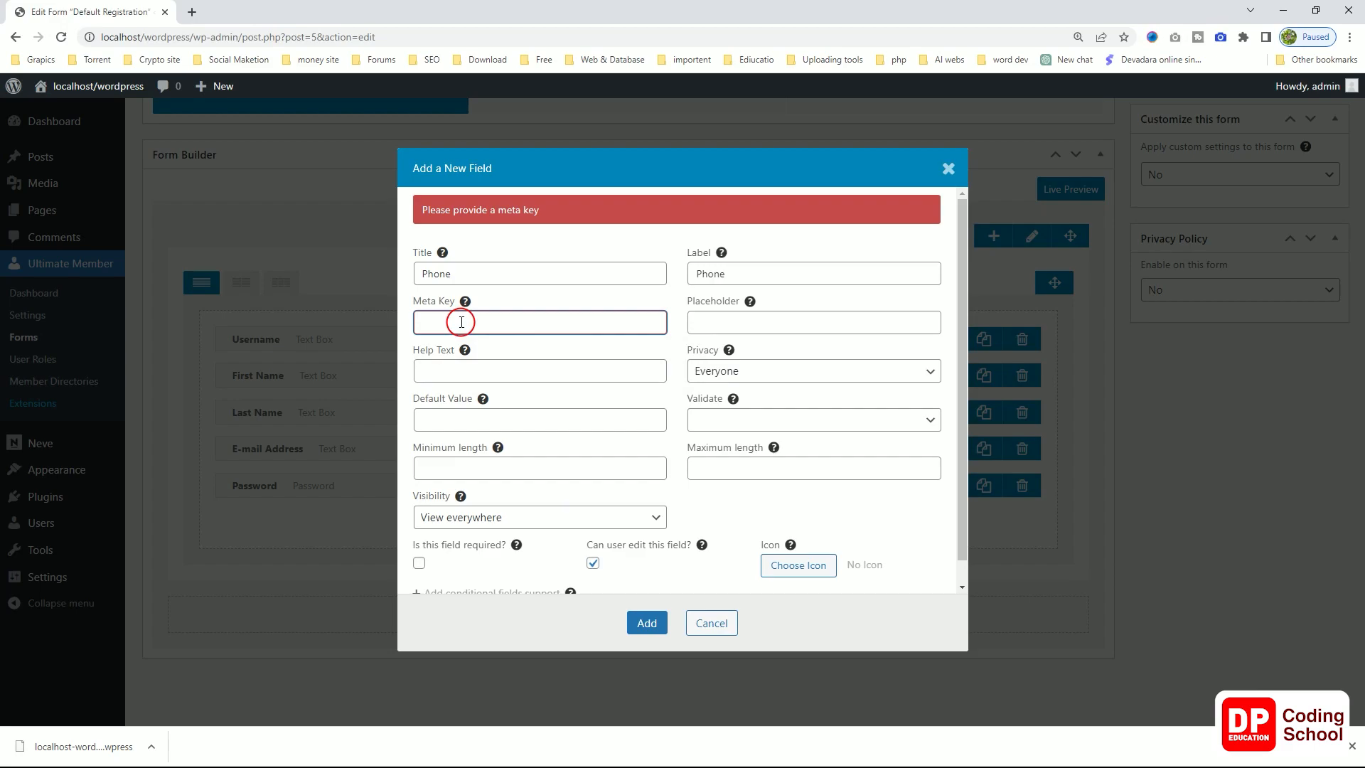
text(ph01)
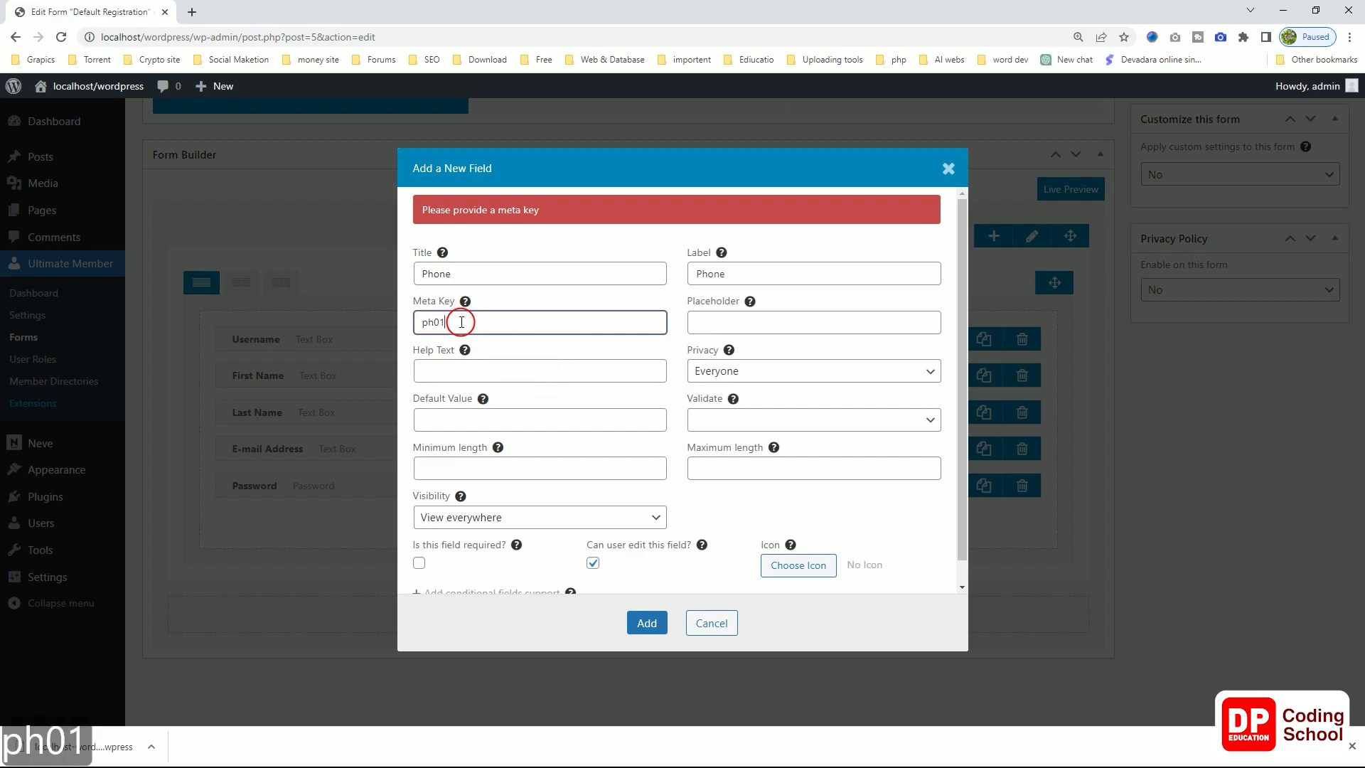
click(647, 624)
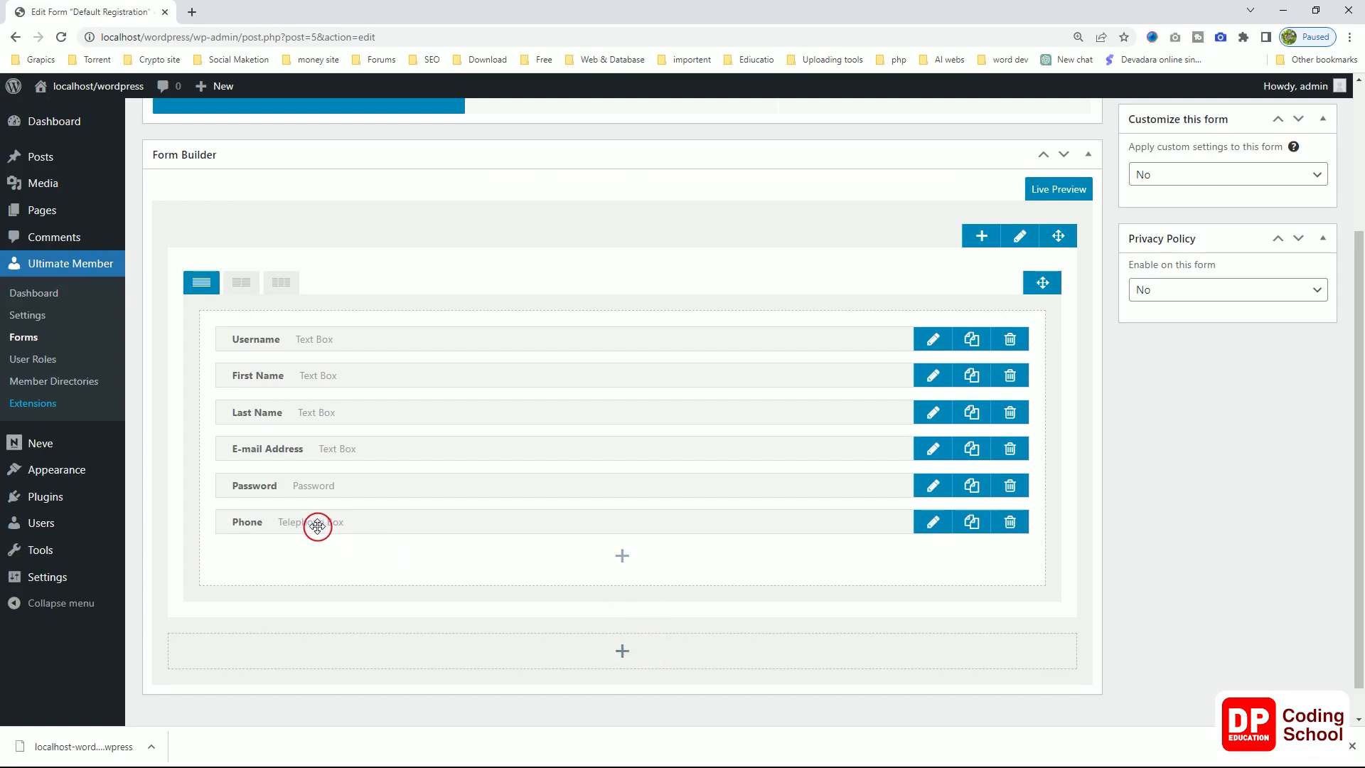
- Add the predefined Biography field below the Phone field in the registration form
click(621, 558)
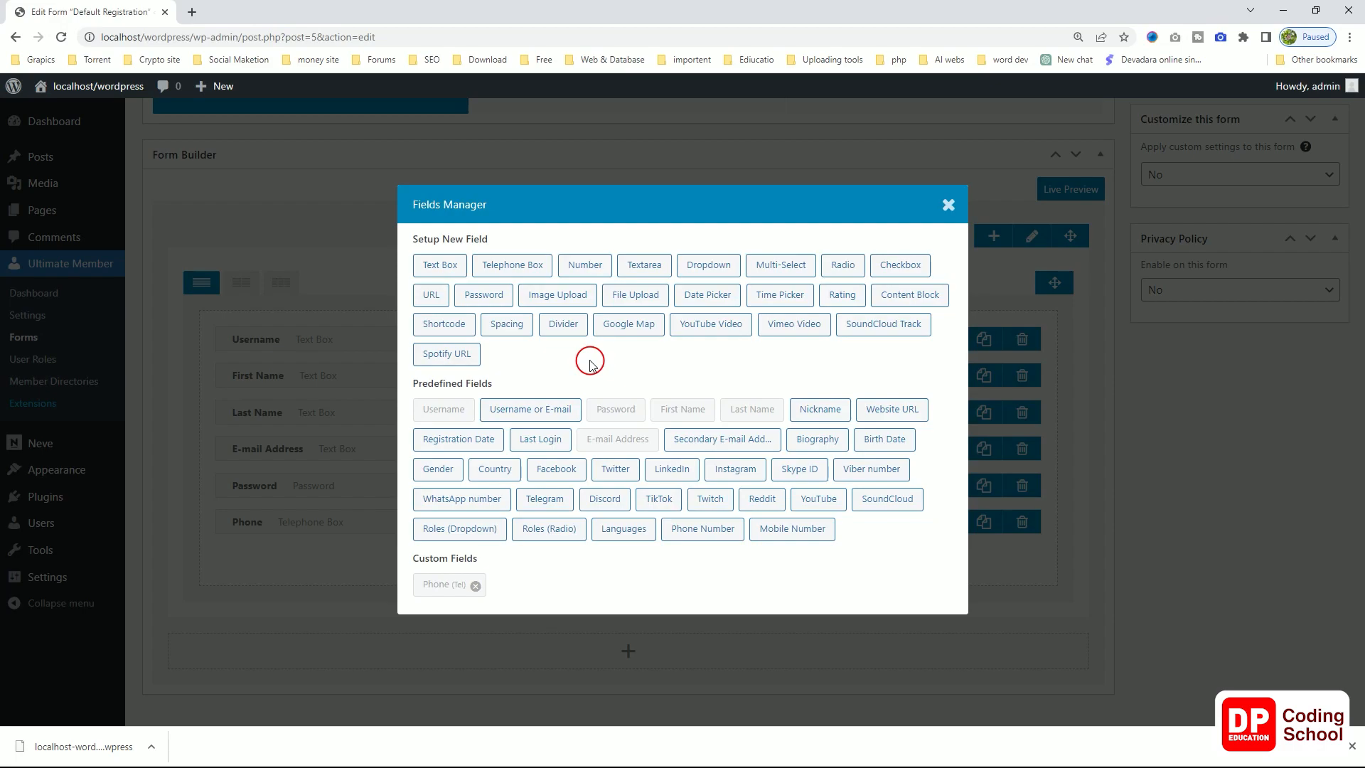
click(811, 439)
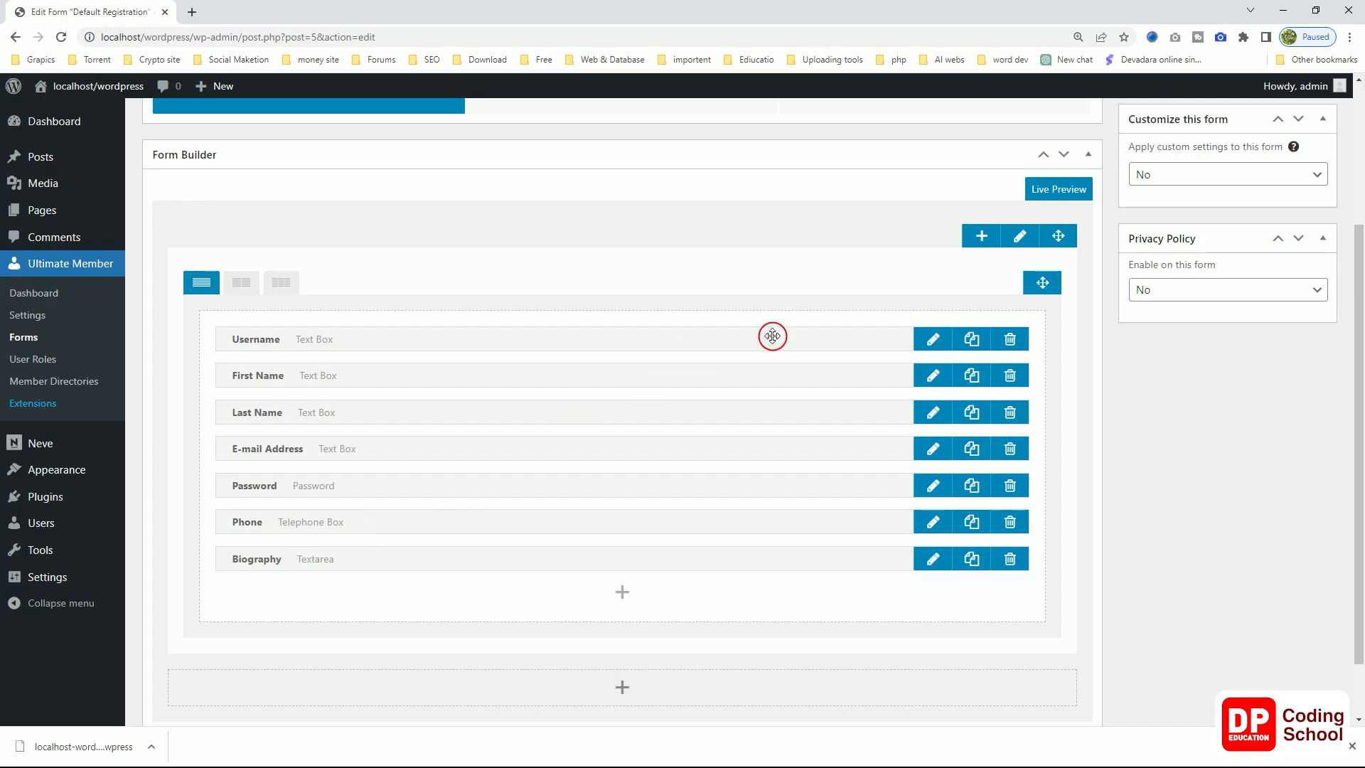
- Add an empty row below the fields in the form builder and delete it again
click(981, 234)
scroll(817, 579, down, 2)
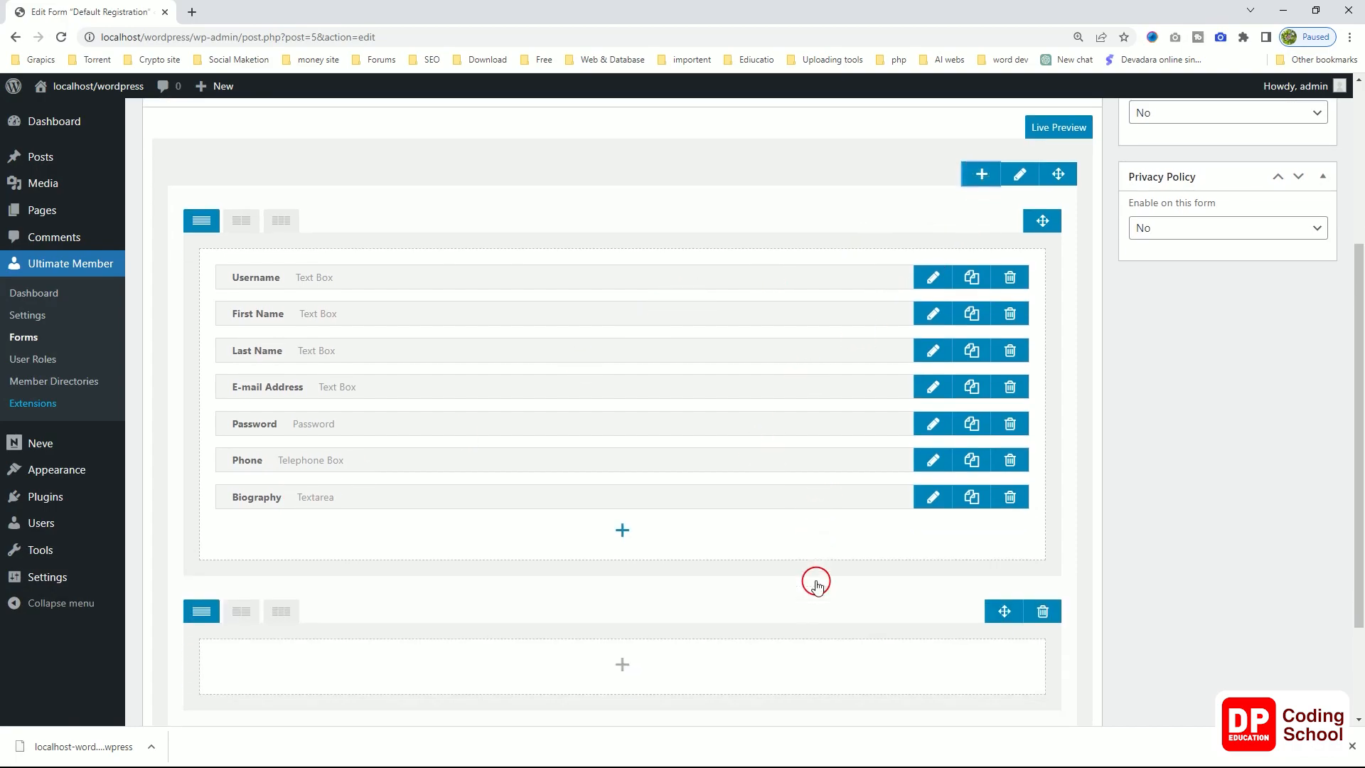
click(1041, 532)
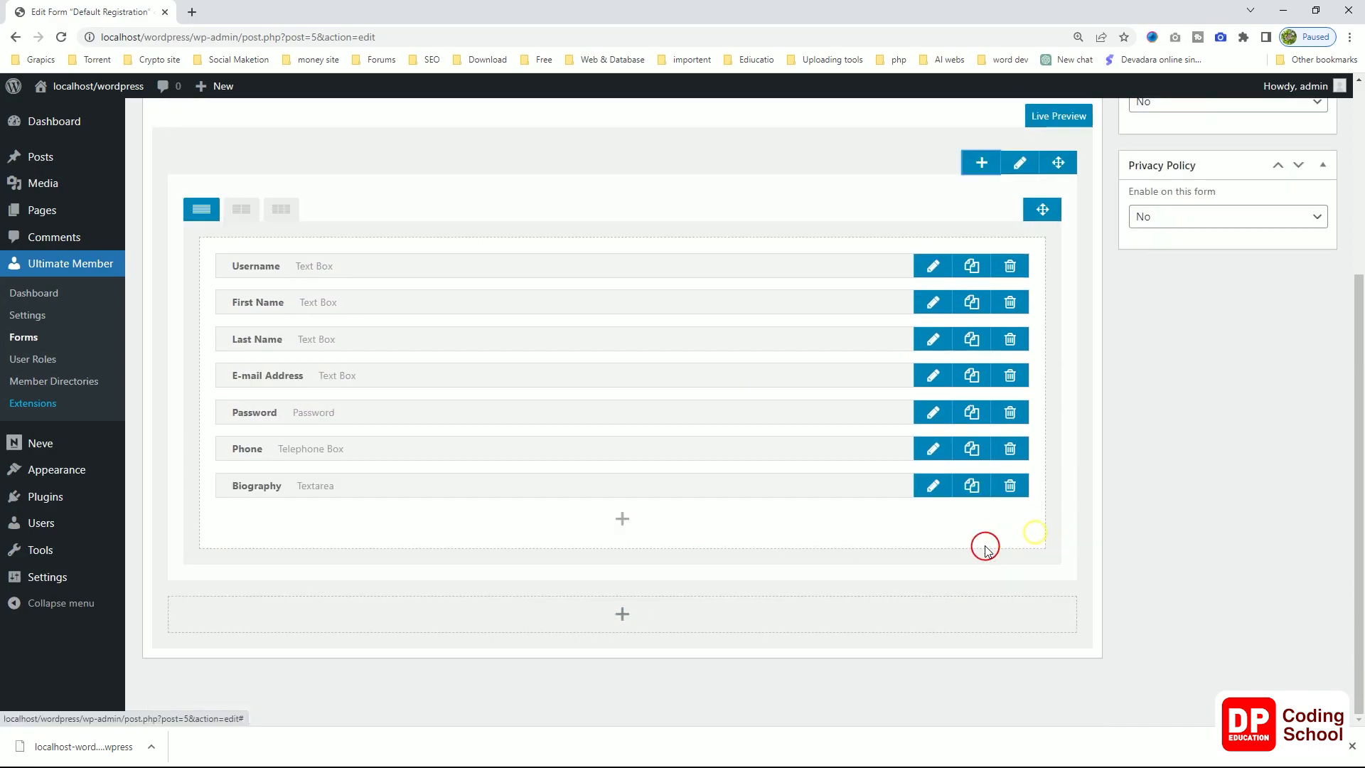
- Save the changes to the Default Registration form
scroll(633, 540, up, 4)
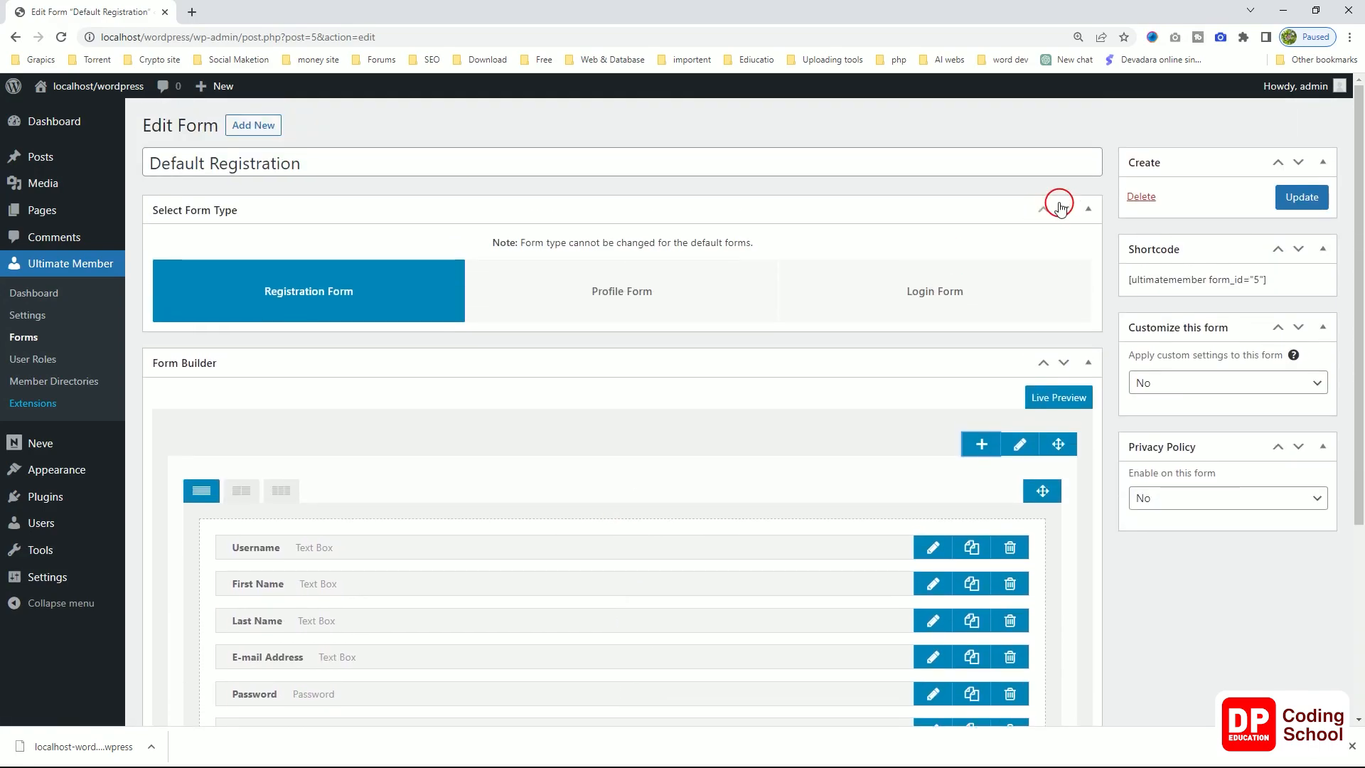
scroll(513, 370, down, 3)
scroll(967, 256, up, 3)
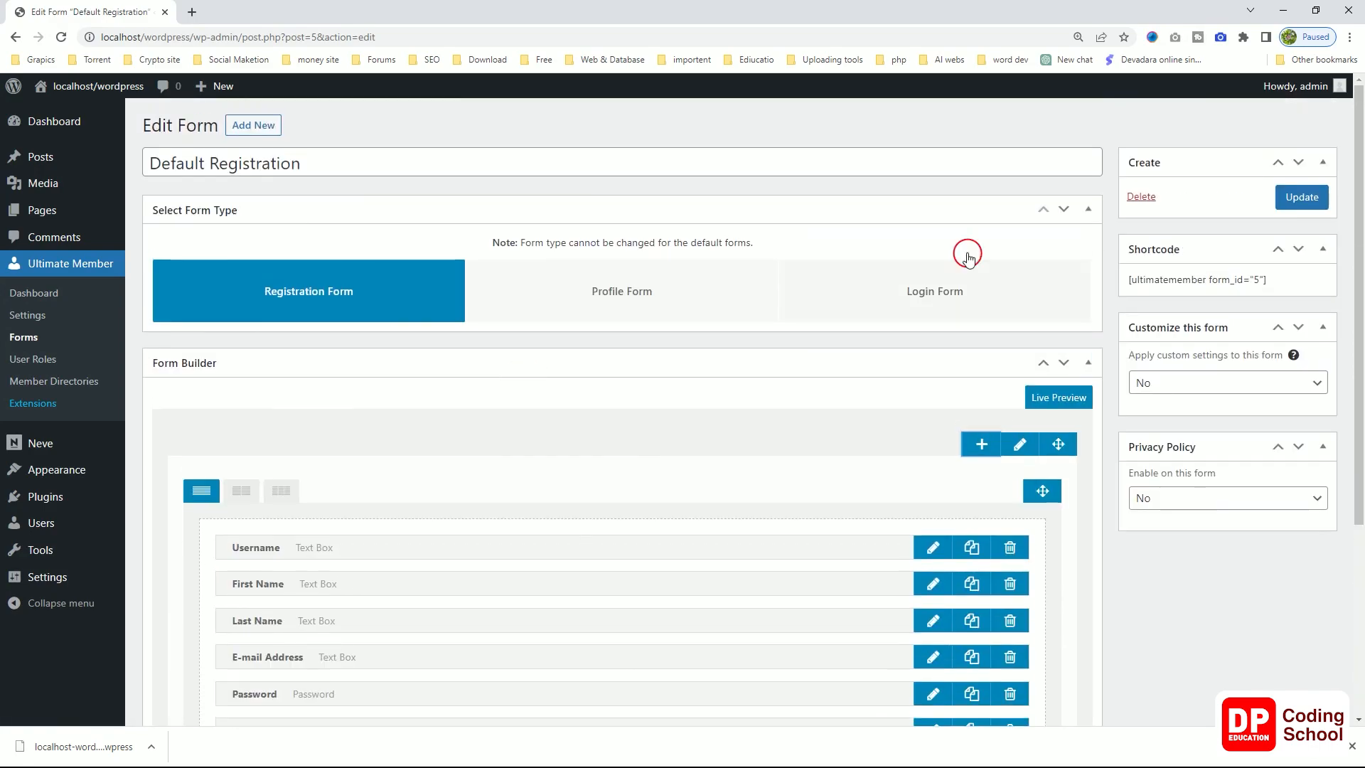
click(1293, 199)
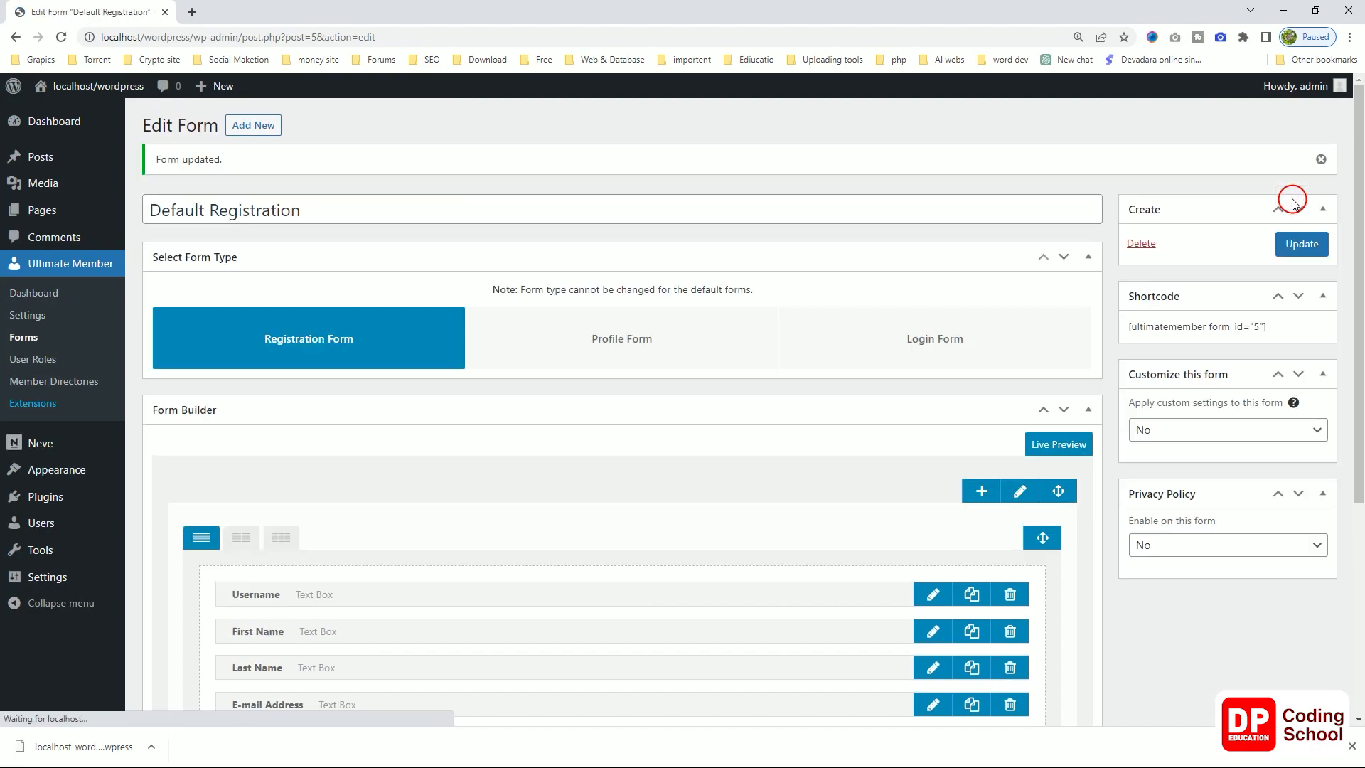
- Log out of the WordPress admin and open the public site's Register page from localhost/wordpress/
mouse_move(1324, 84)
click(1246, 165)
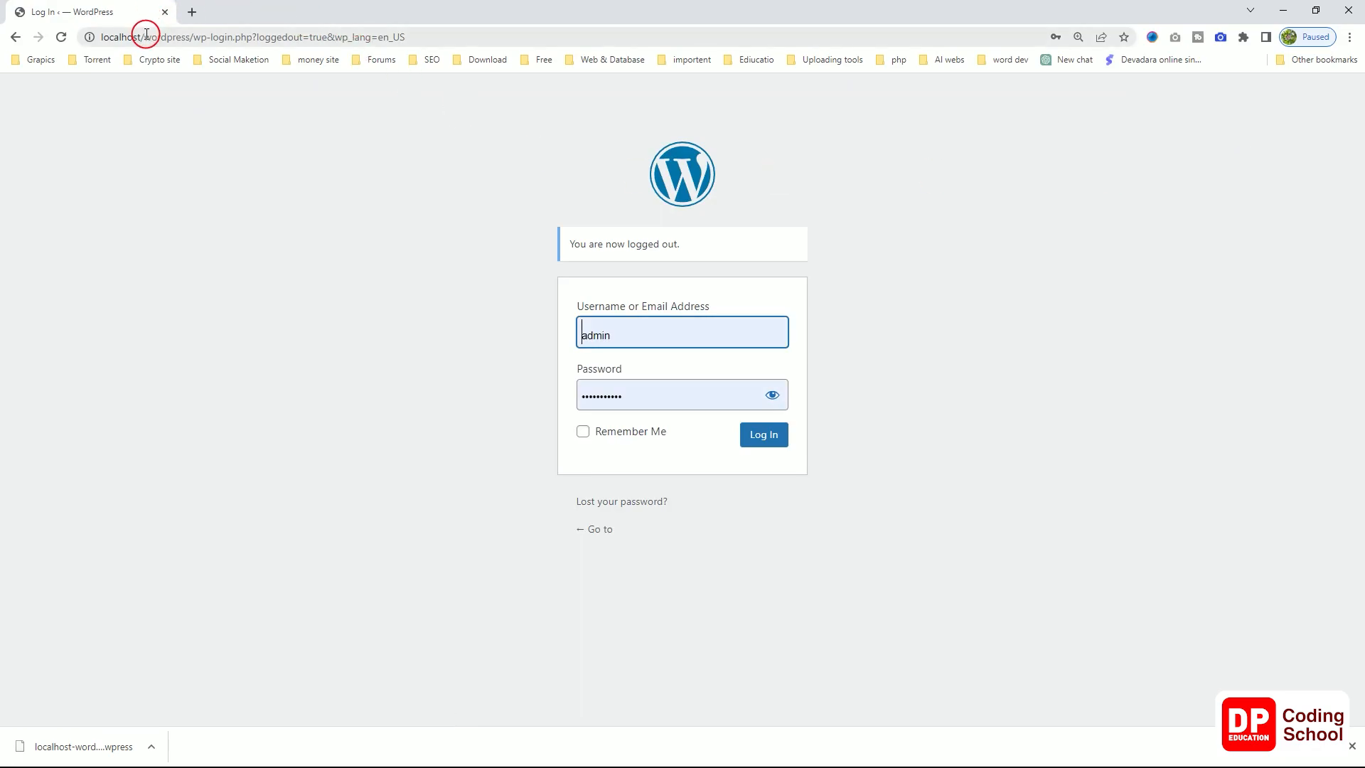
drag(145, 37, 736, 138)
key(Left)
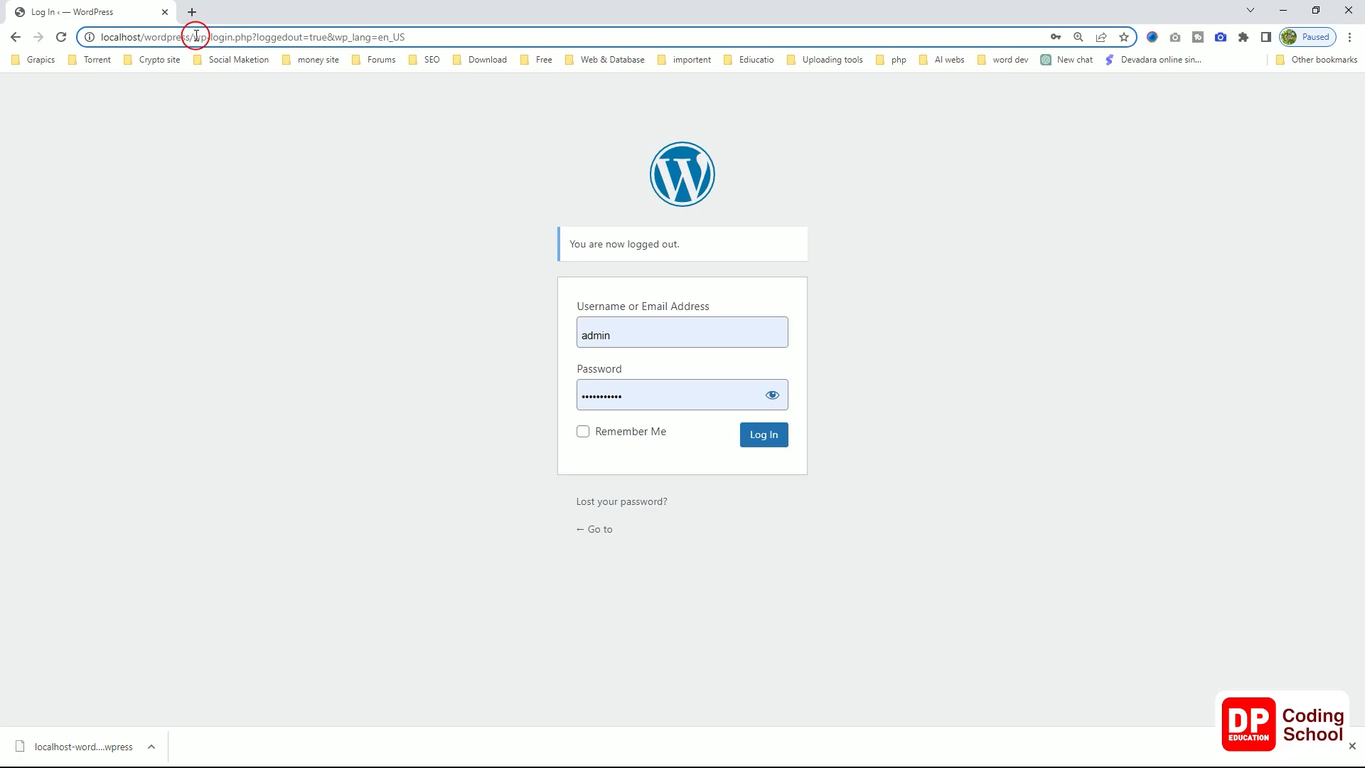
drag(196, 36, 456, 37)
key(BackSpace)
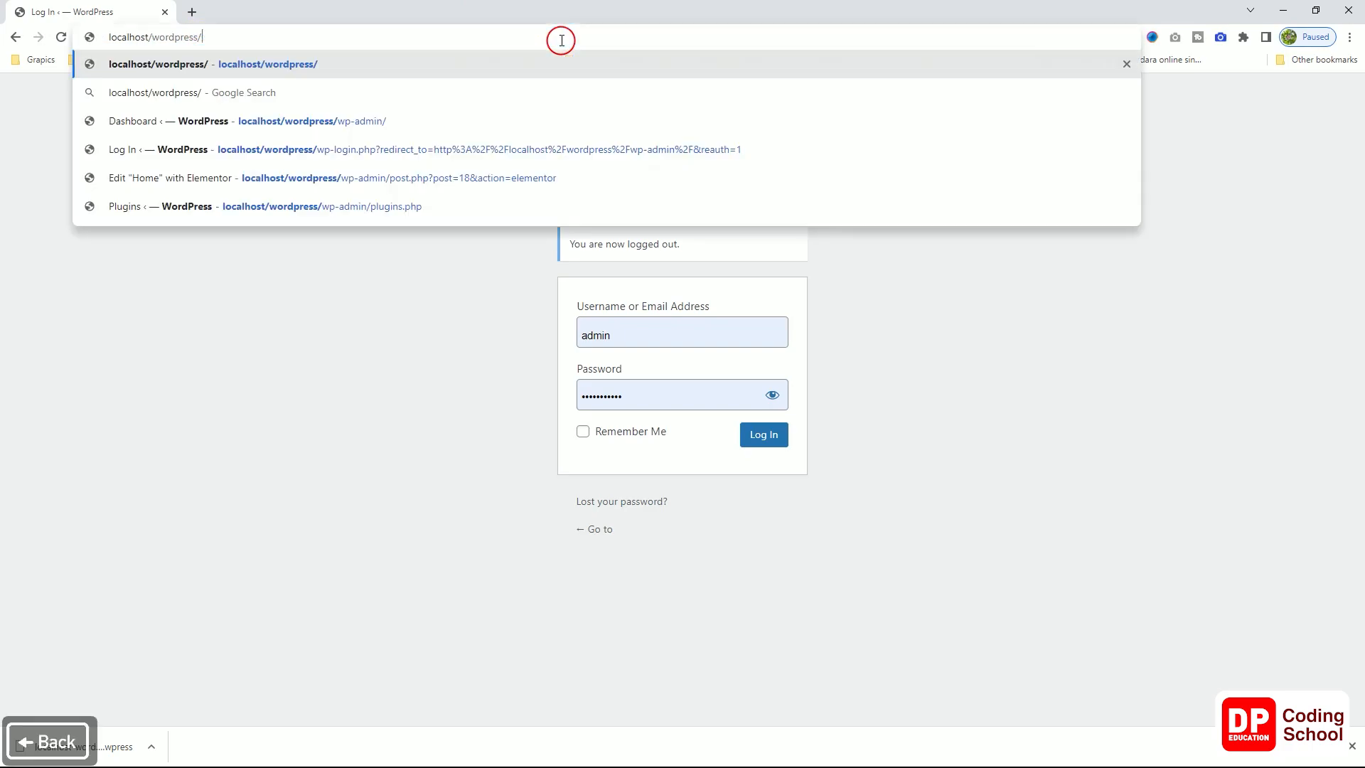
key(Return)
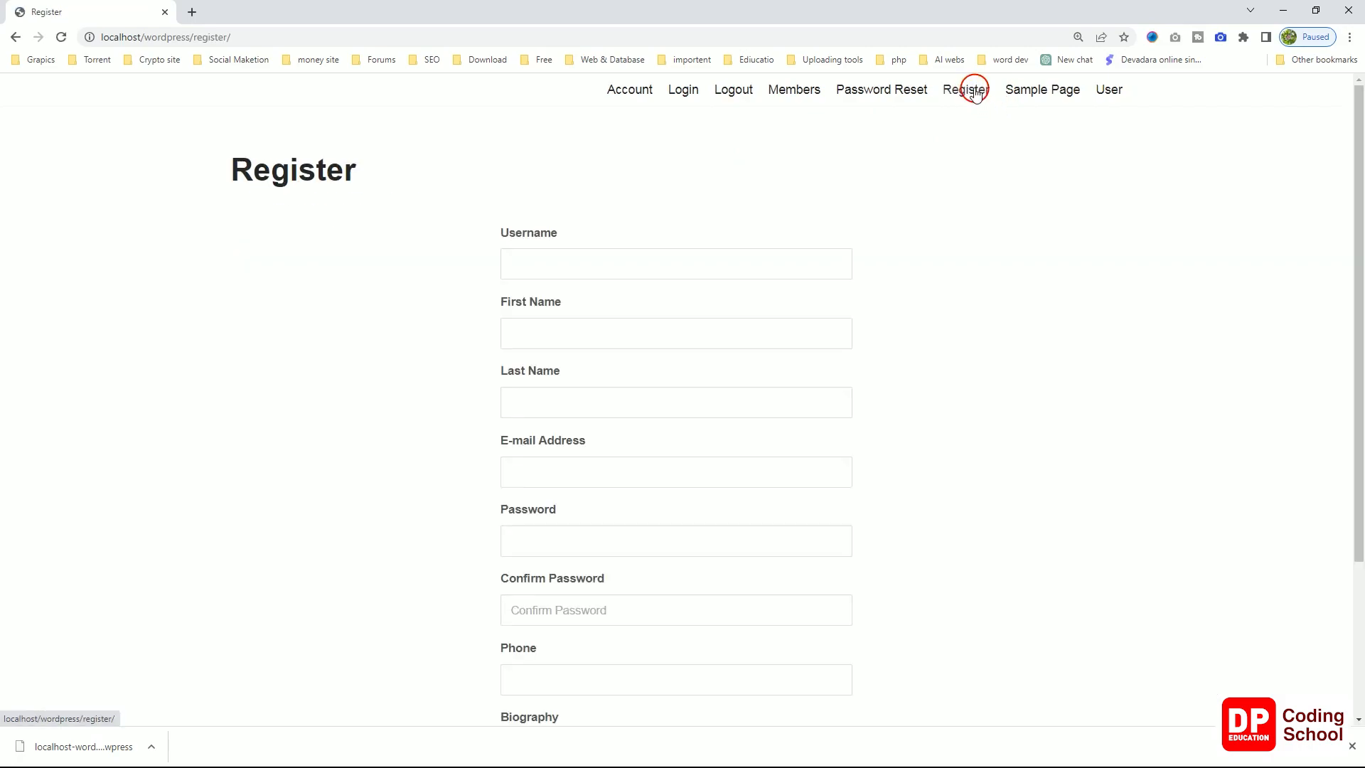
- Examine all fields of the public registration form, including the added Phone and Biography fields
scroll(857, 241, down, 2)
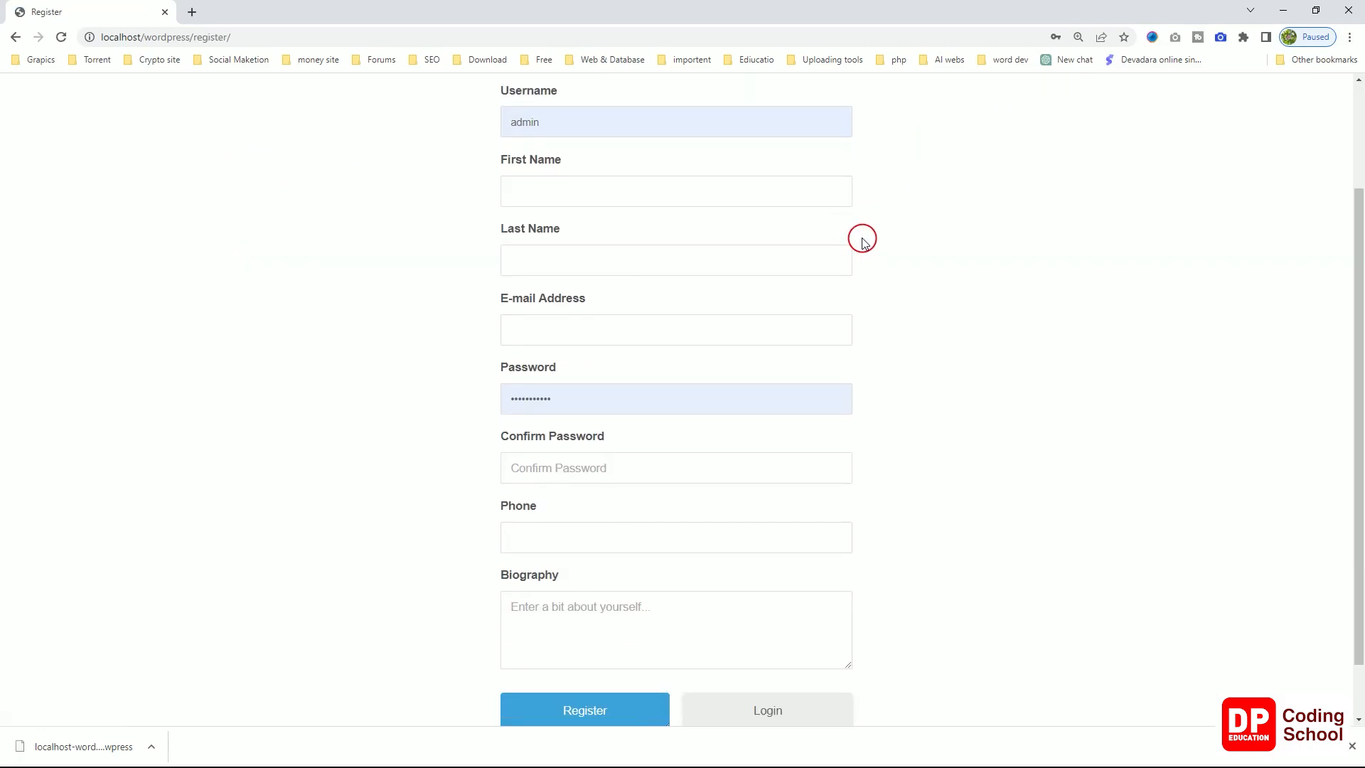
scroll(862, 242, down, 1)
scroll(865, 237, up, 2)
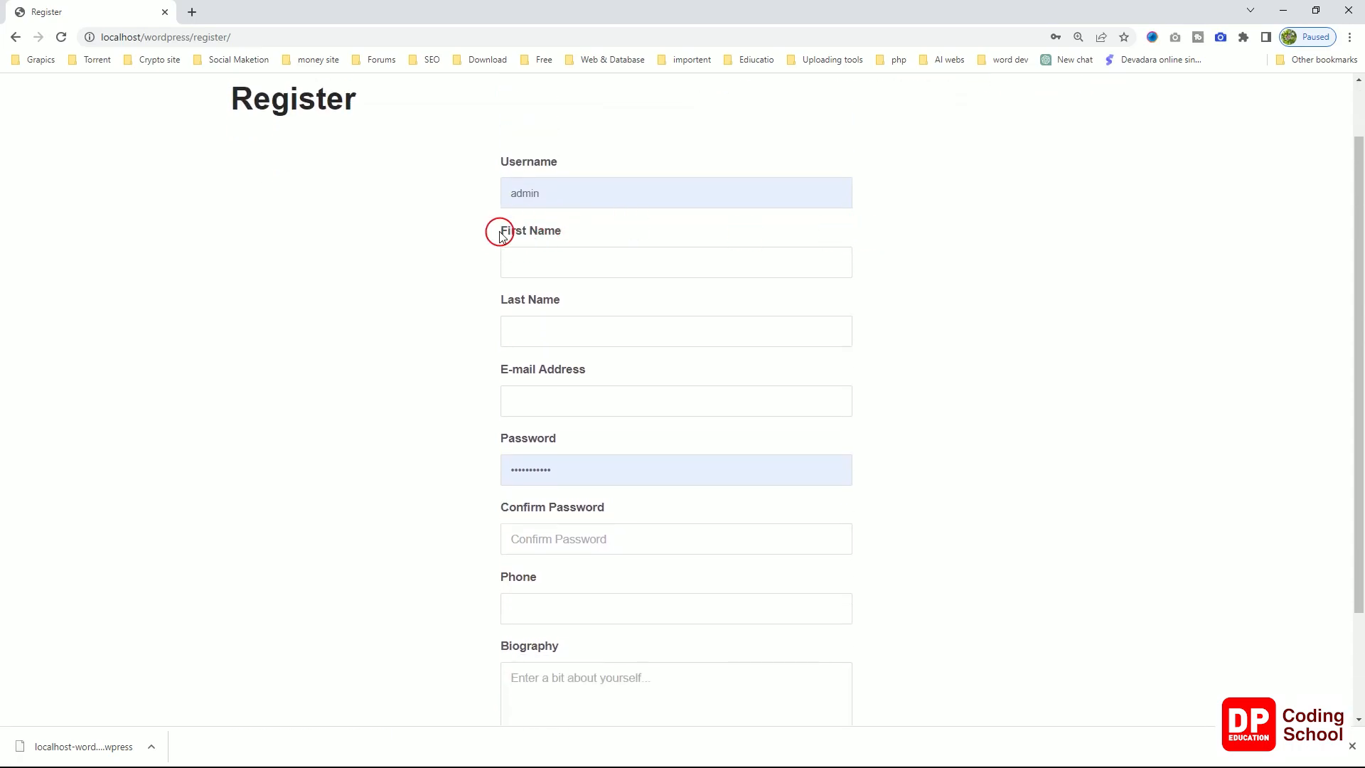
scroll(514, 298, down, 1)
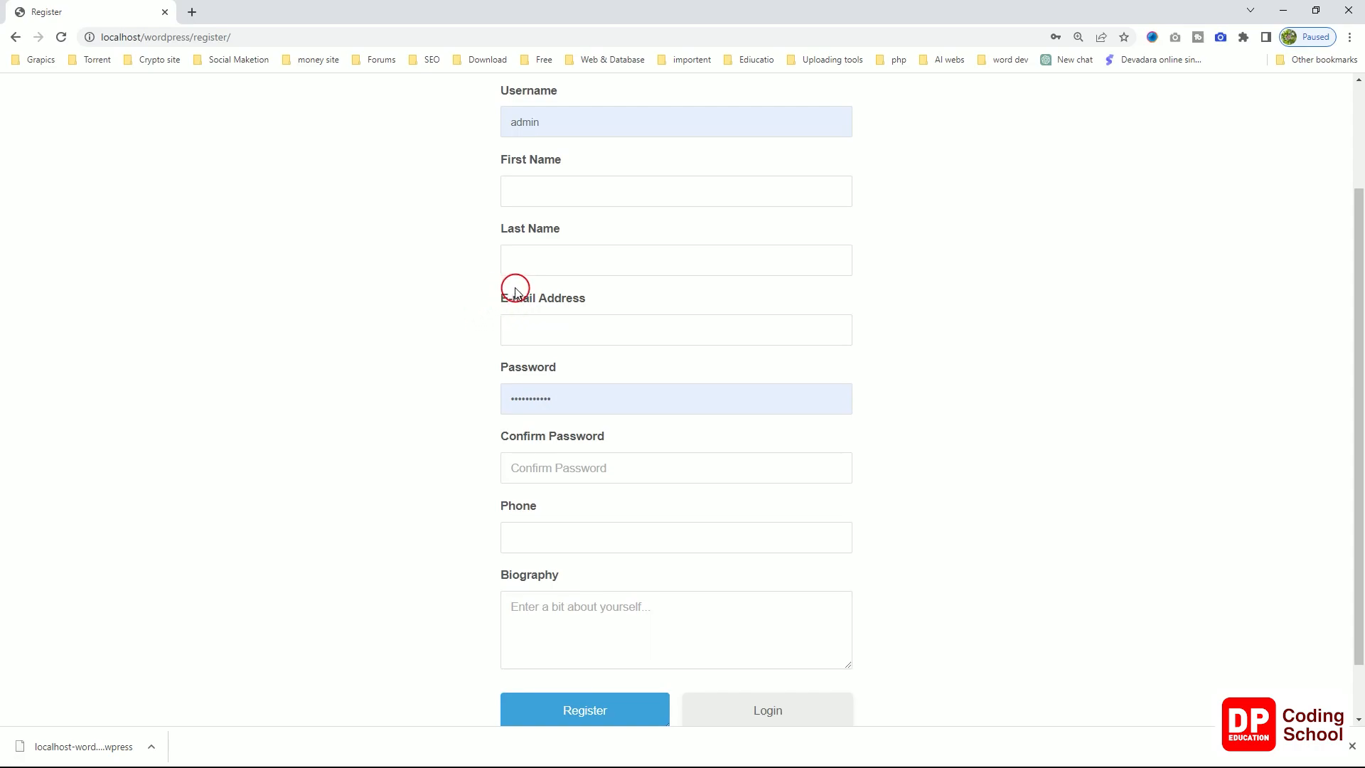
scroll(523, 306, down, 1)
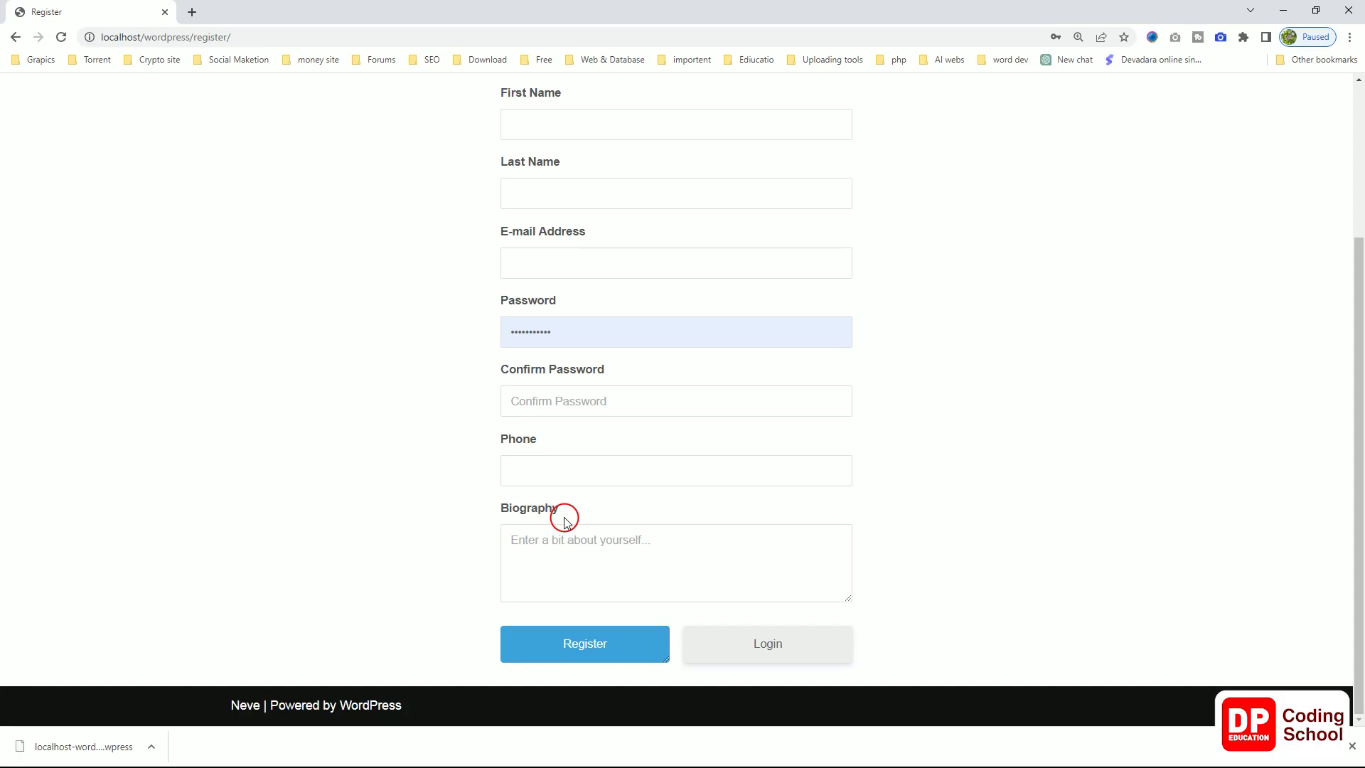
scroll(581, 491, up, 3)
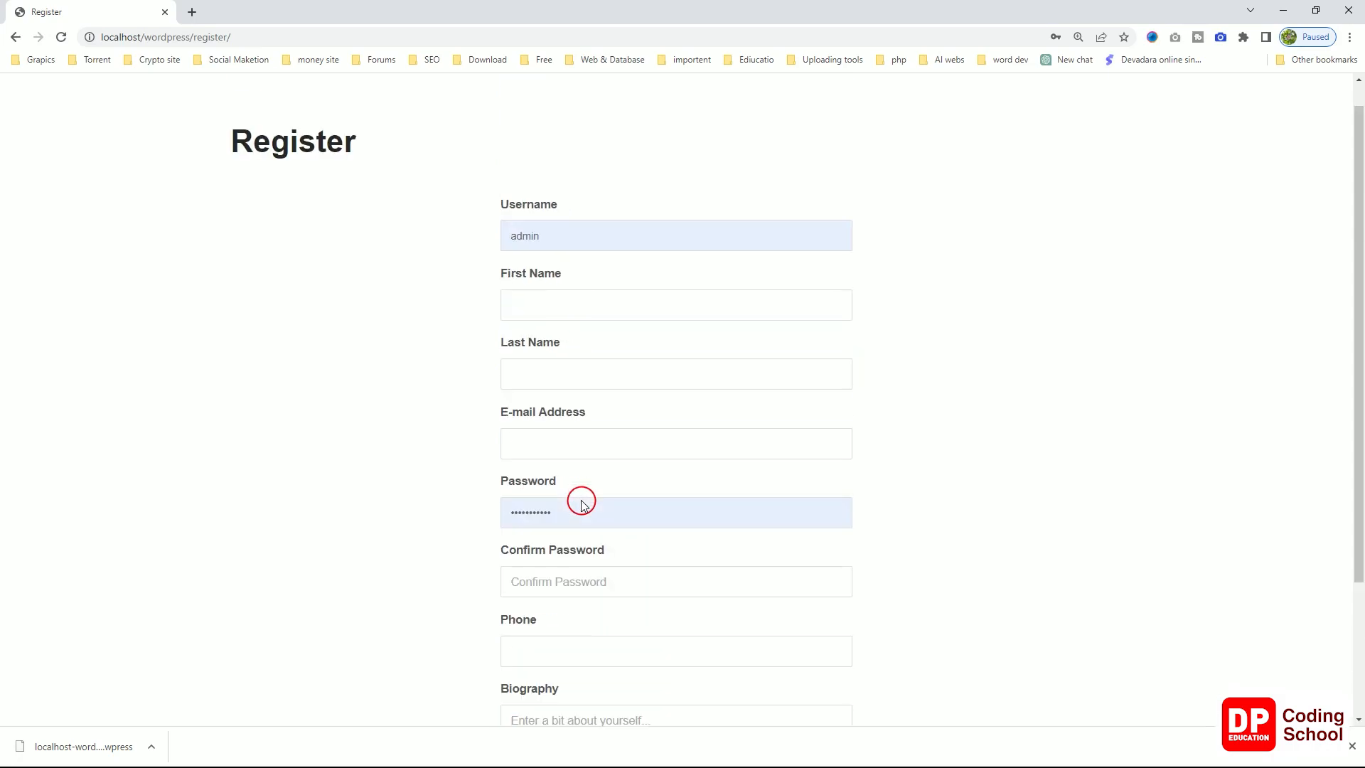
scroll(572, 483, down, 2)
scroll(572, 483, down, 2)
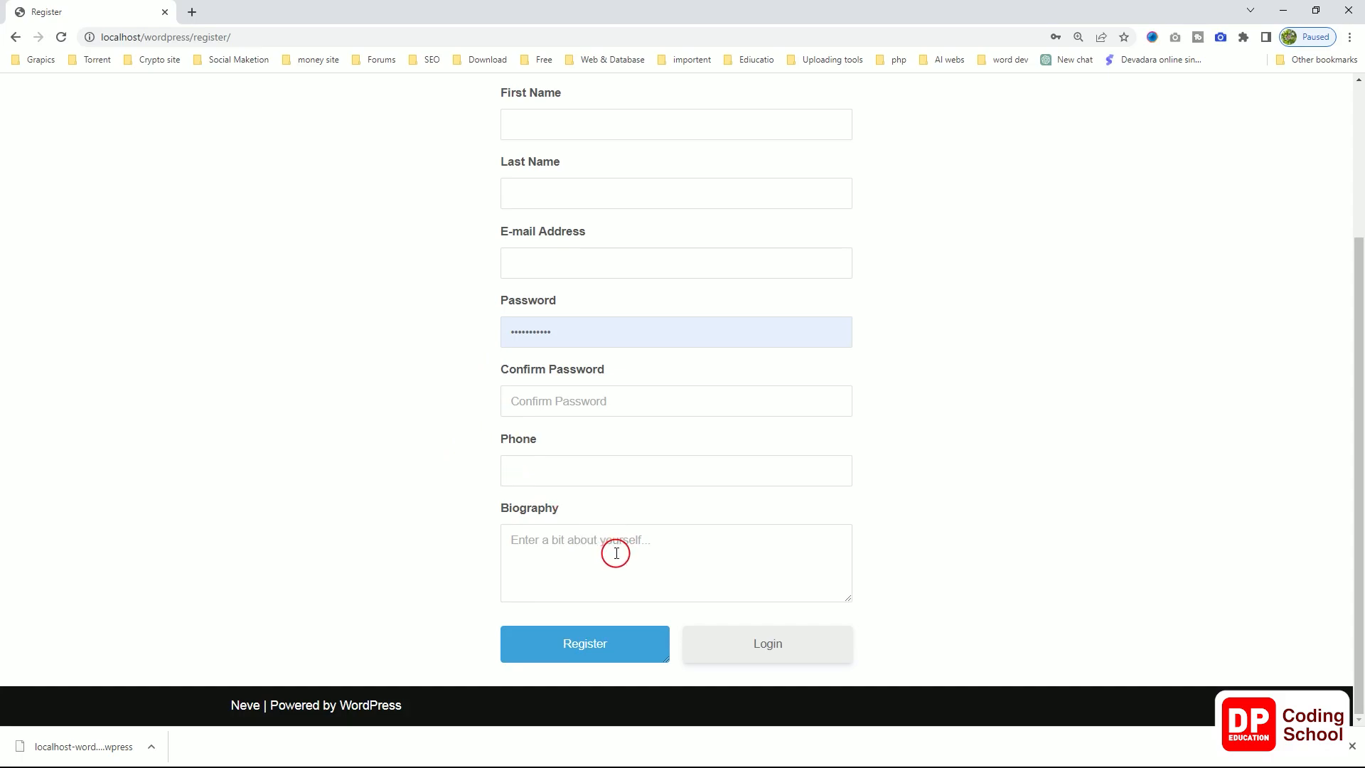
scroll(613, 548, up, 3)
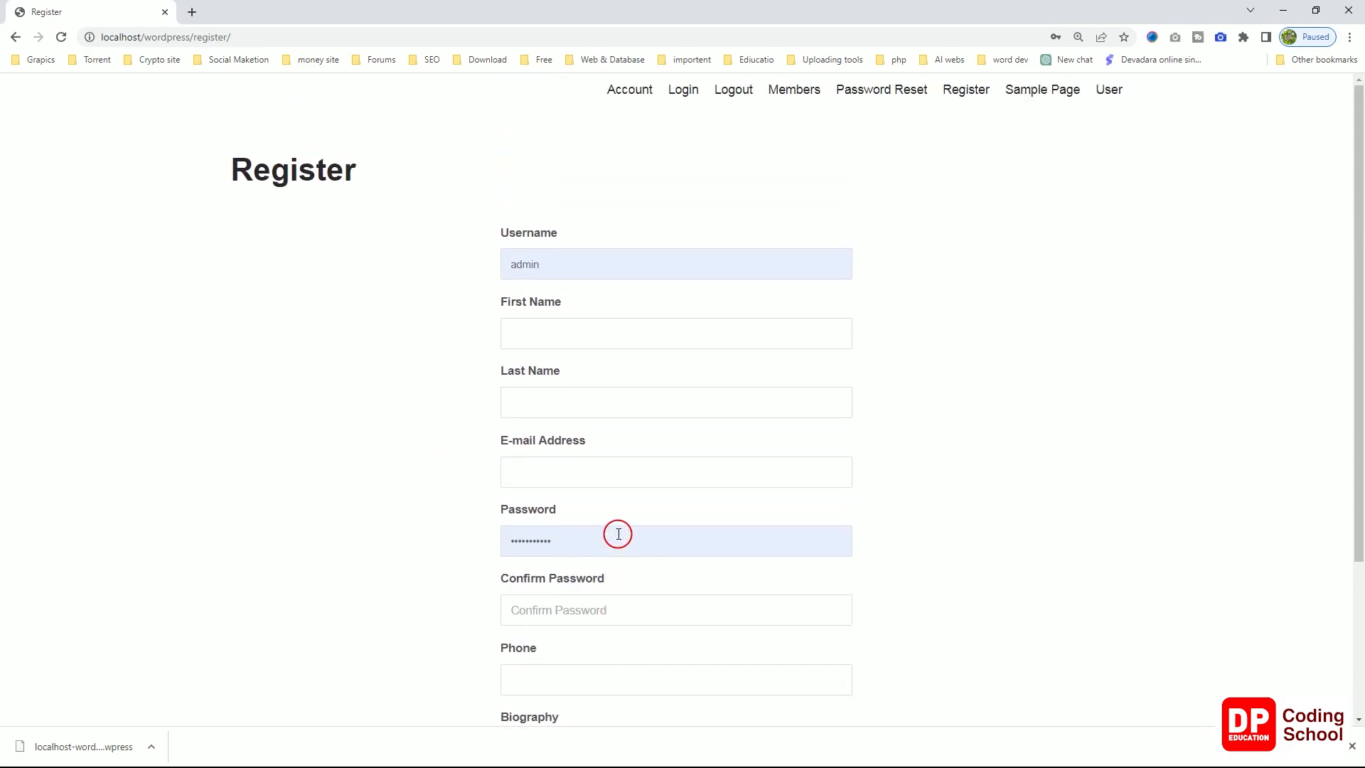
scroll(618, 534, down, 3)
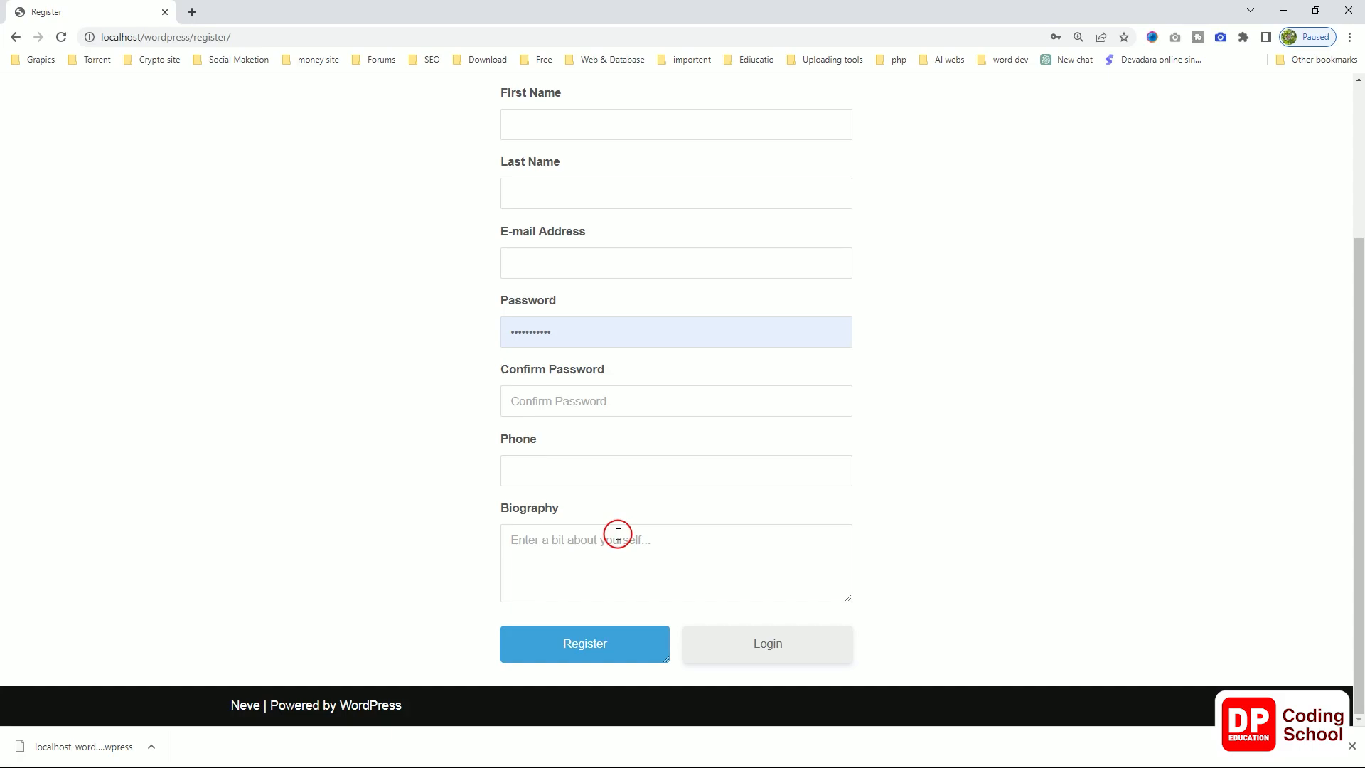
scroll(617, 530, up, 3)
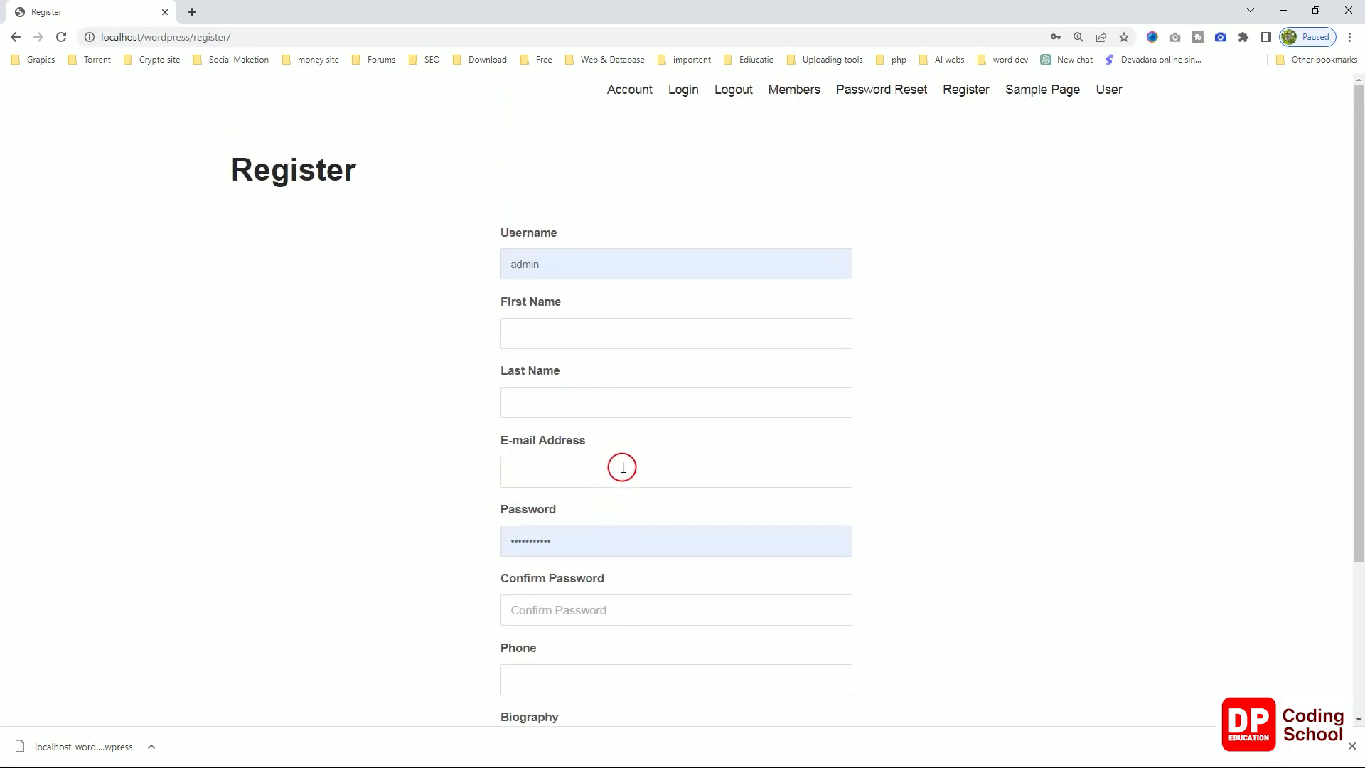
- View the public site's Login, Members, Password Reset and User pages
click(679, 93)
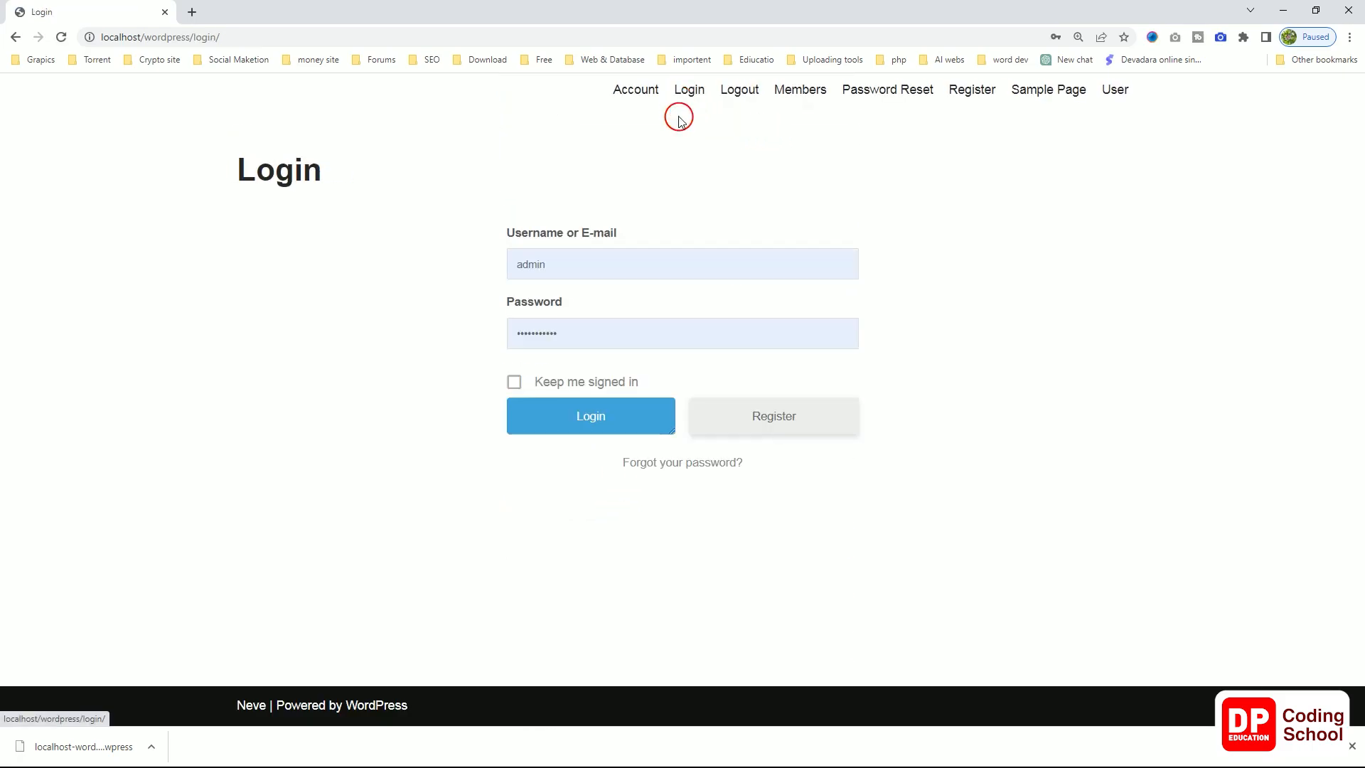
click(808, 99)
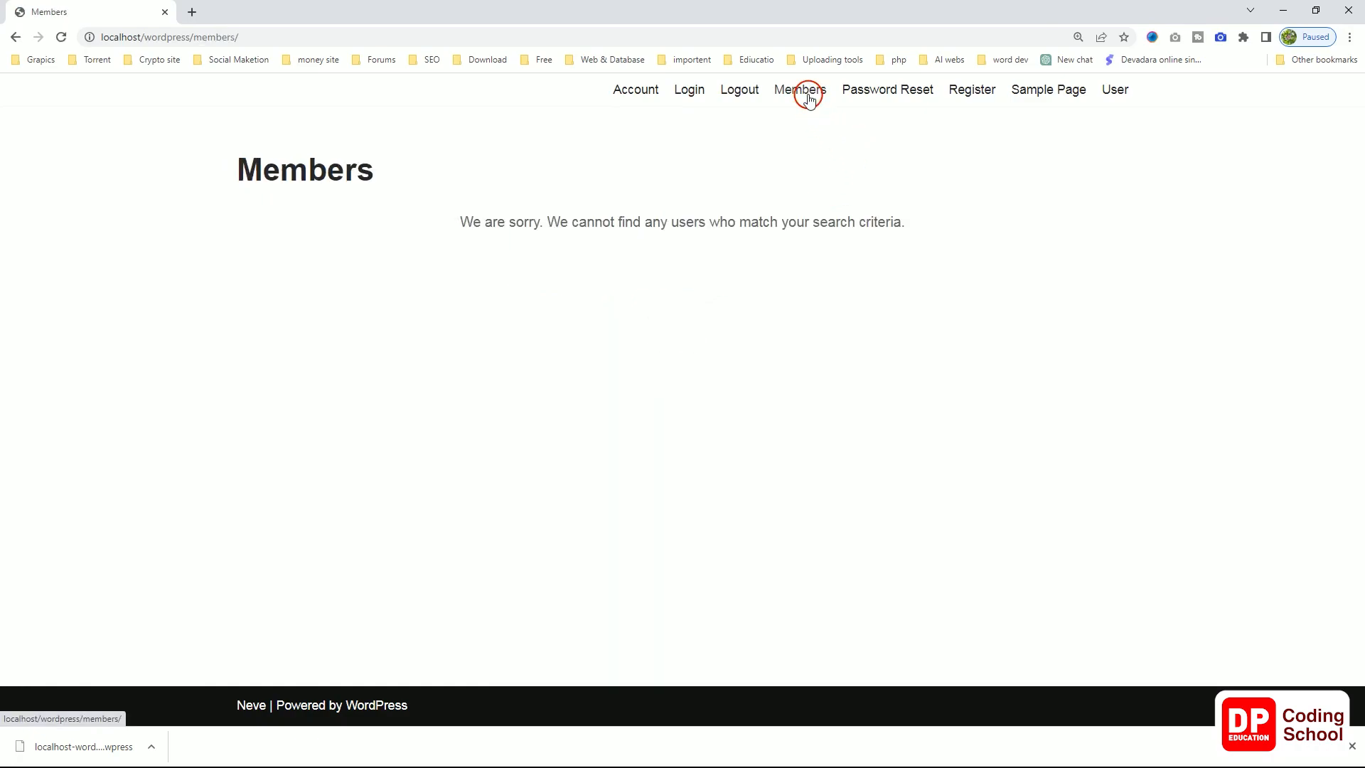
click(890, 99)
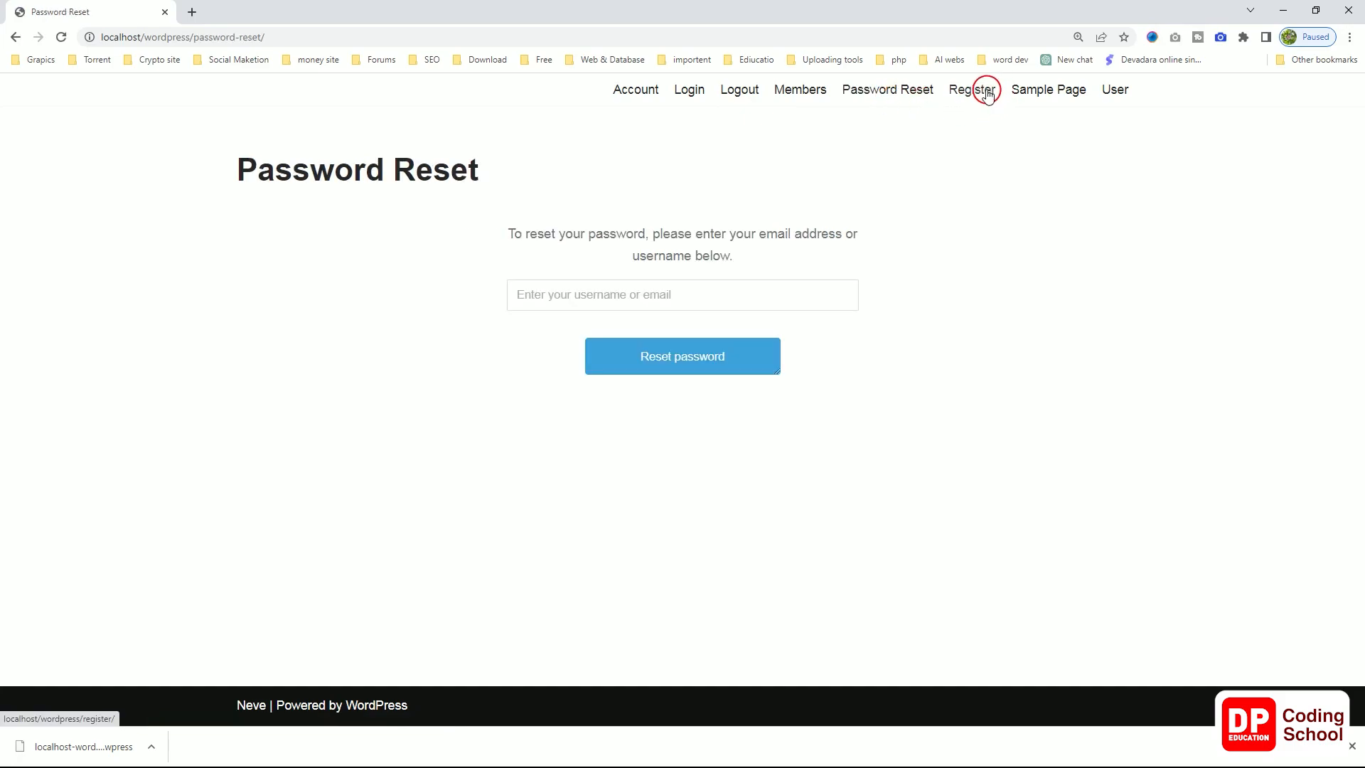
click(1111, 93)
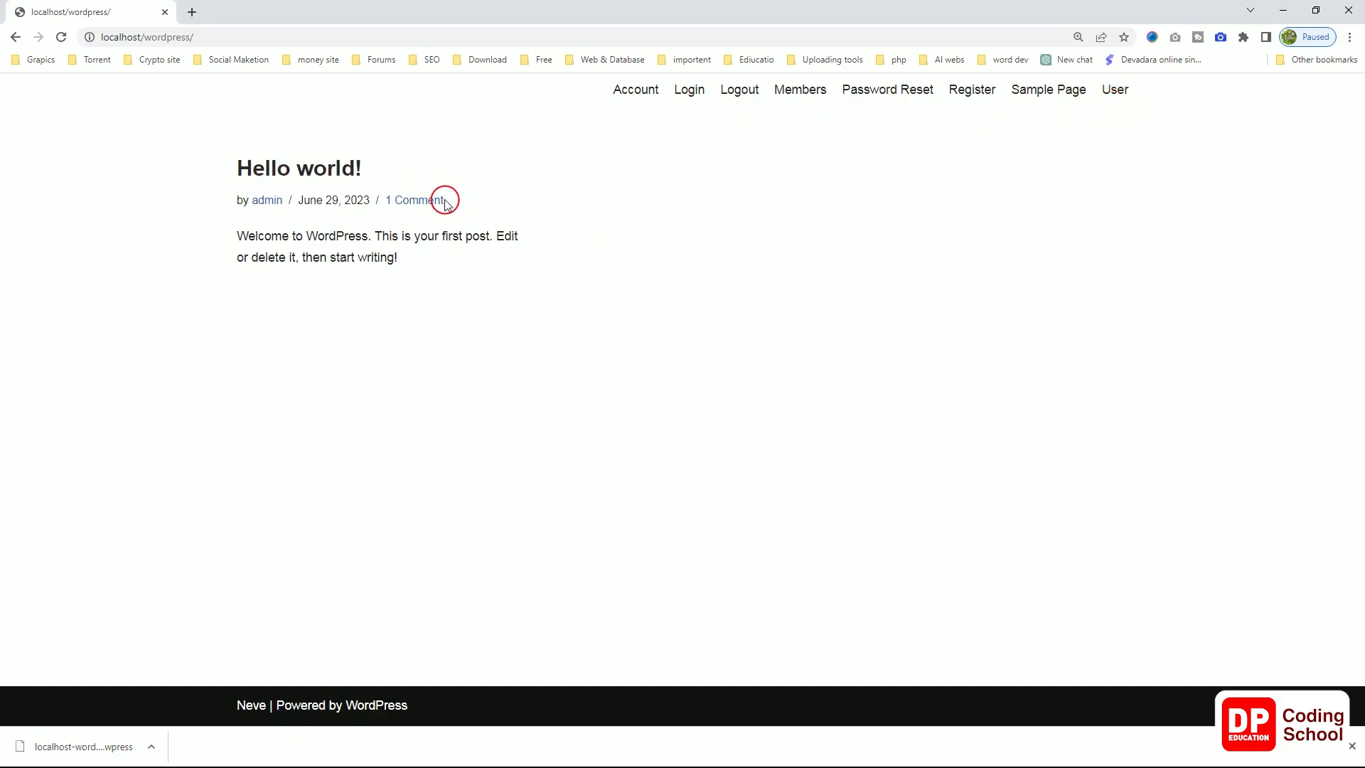